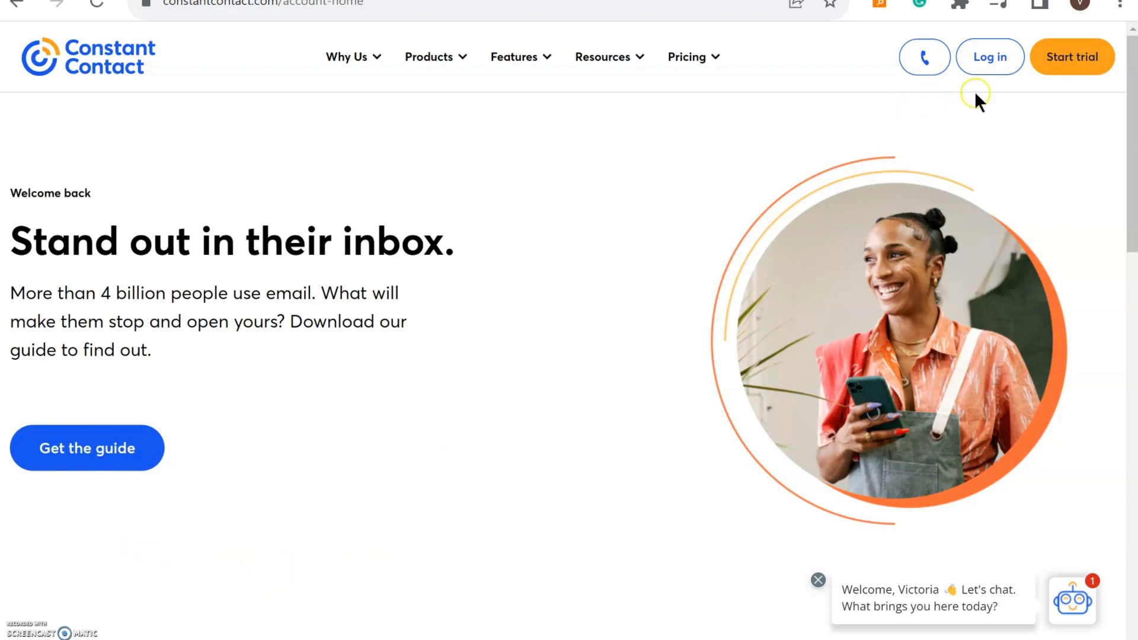
# Step: Log in to the Constant Contact account and create a new email campaign
pyautogui.click(989, 64)
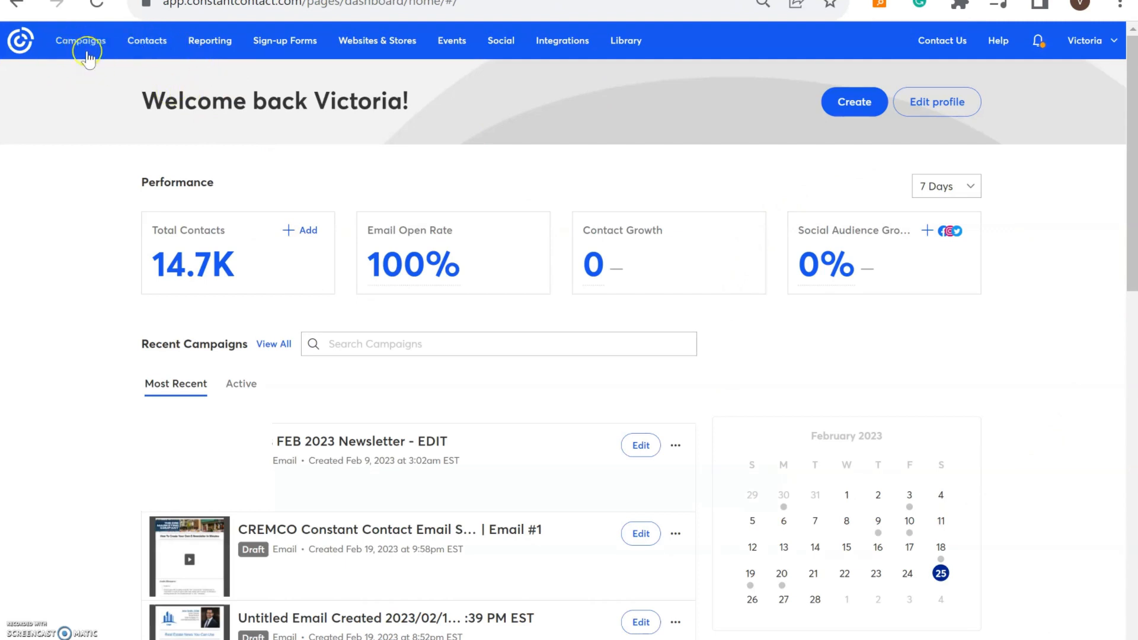
pyautogui.click(855, 102)
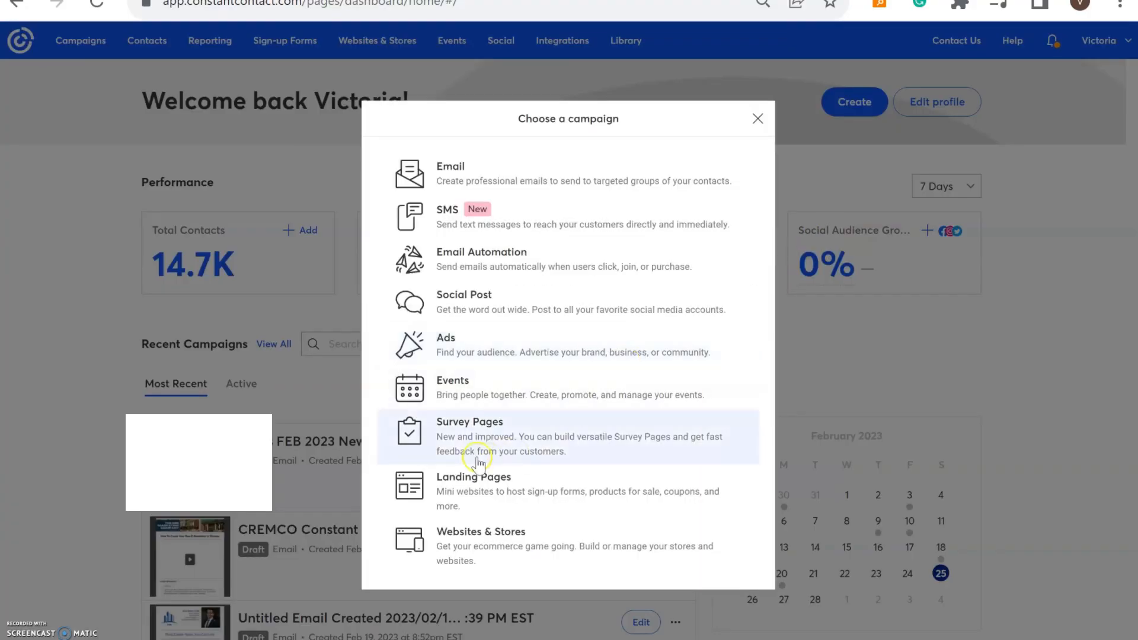
pyautogui.click(457, 184)
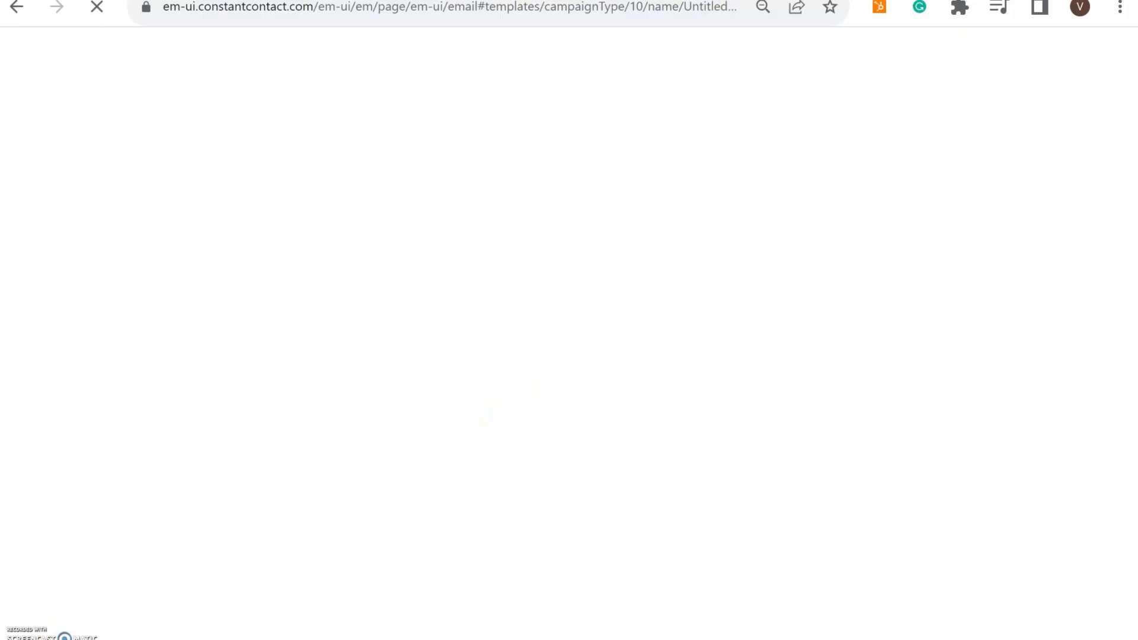
# Step: Start the email from scratch with the Blank template
pyautogui.scroll(-10, 906, 249)
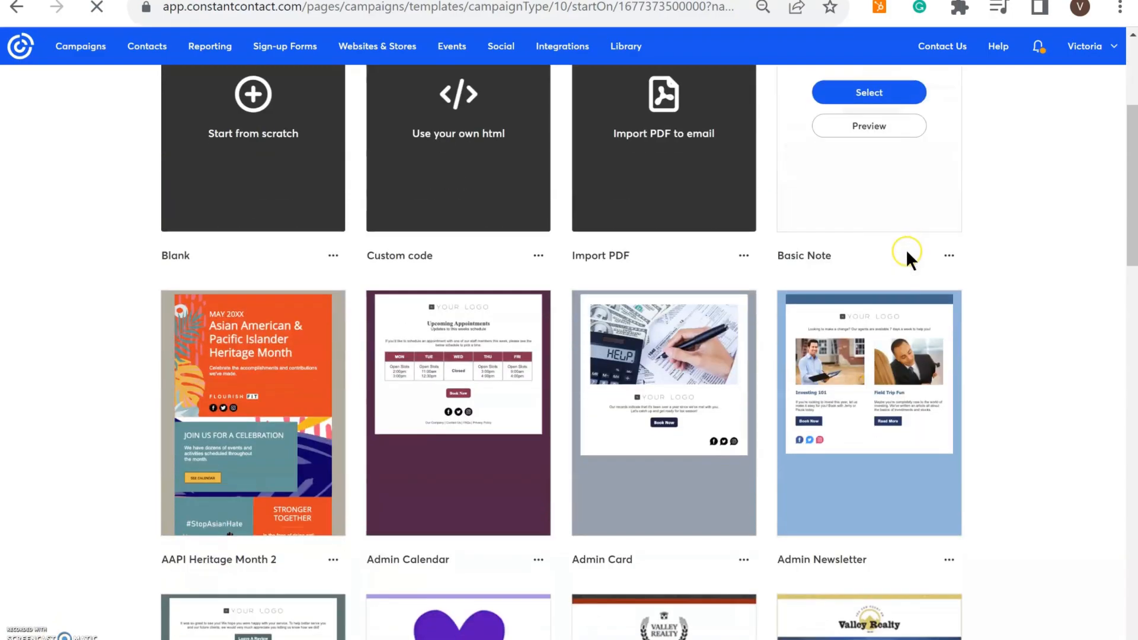
pyautogui.scroll(10, 919, 296)
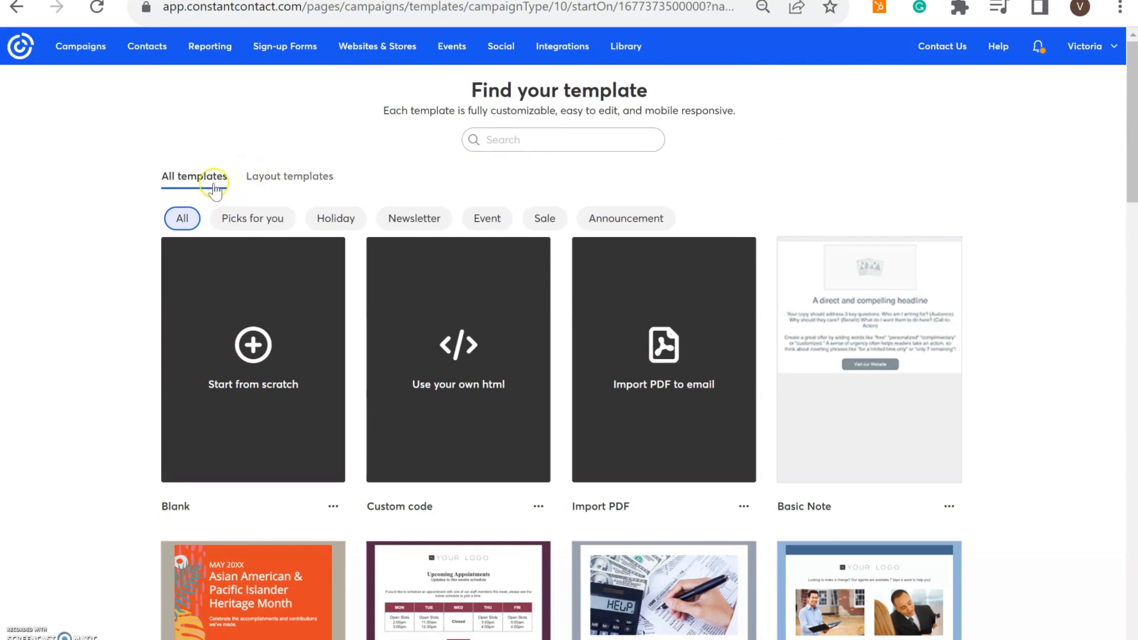
pyautogui.moveTo(286, 403)
pyautogui.click(259, 359)
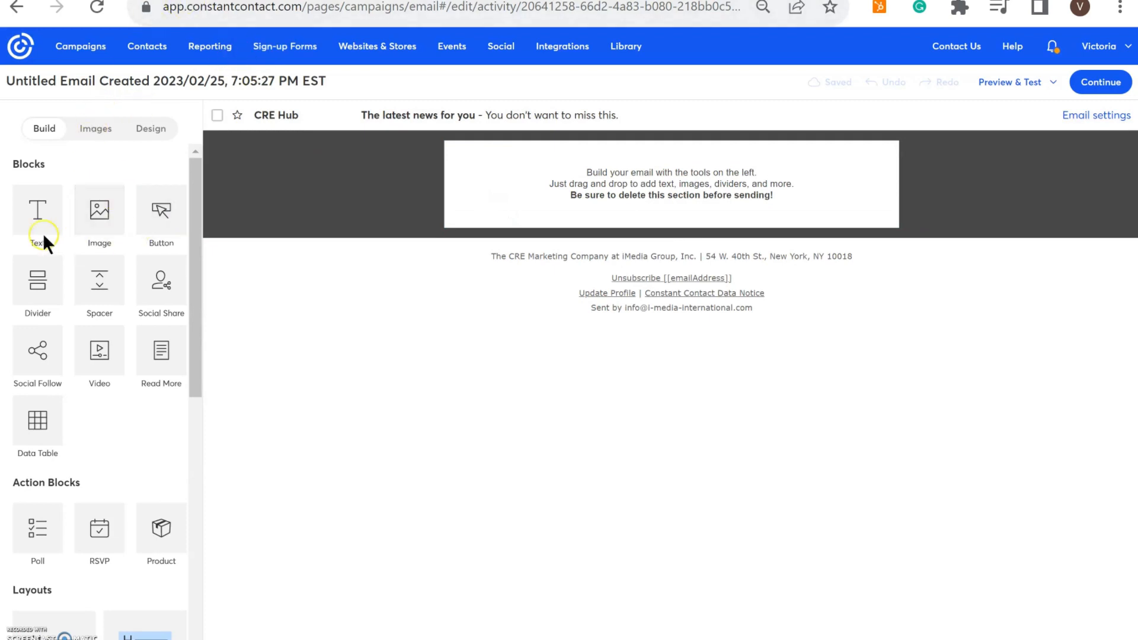
# Step: Examine the available blocks, action blocks and layouts, and the header arrangement of the existing real estate newsletter
pyautogui.scroll(-2, 129, 414)
pyautogui.scroll(2, 129, 414)
pyautogui.scroll(-6, 99, 341)
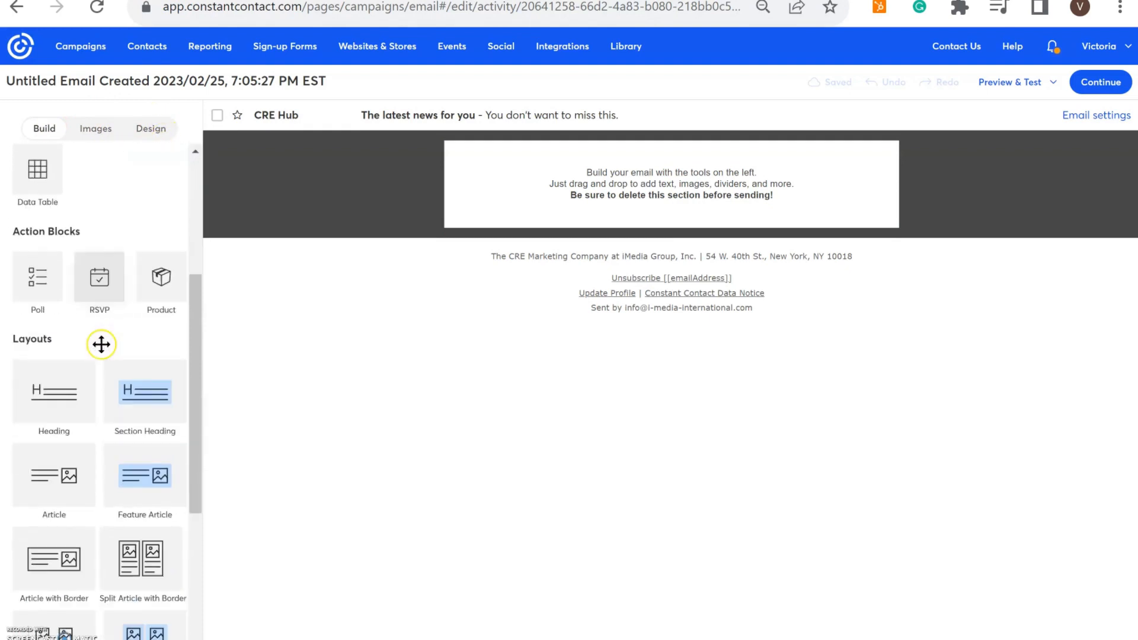
pyautogui.scroll(-3, 107, 346)
pyautogui.scroll(8, 119, 351)
pyautogui.scroll(-4, 119, 351)
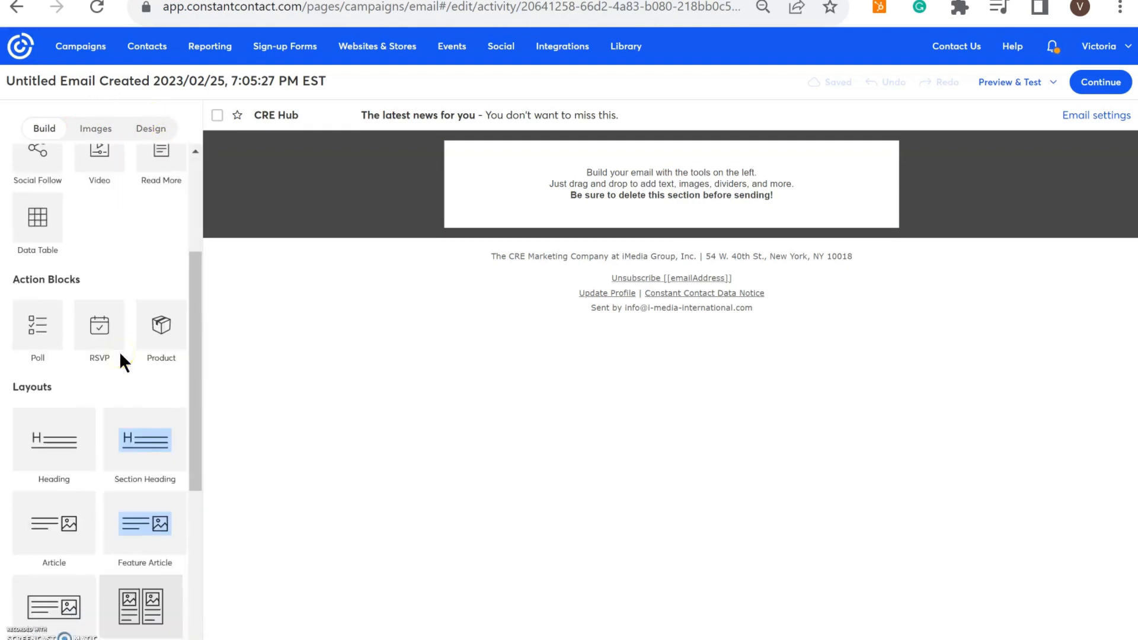
pyautogui.scroll(-2, 119, 351)
pyautogui.scroll(2, 119, 351)
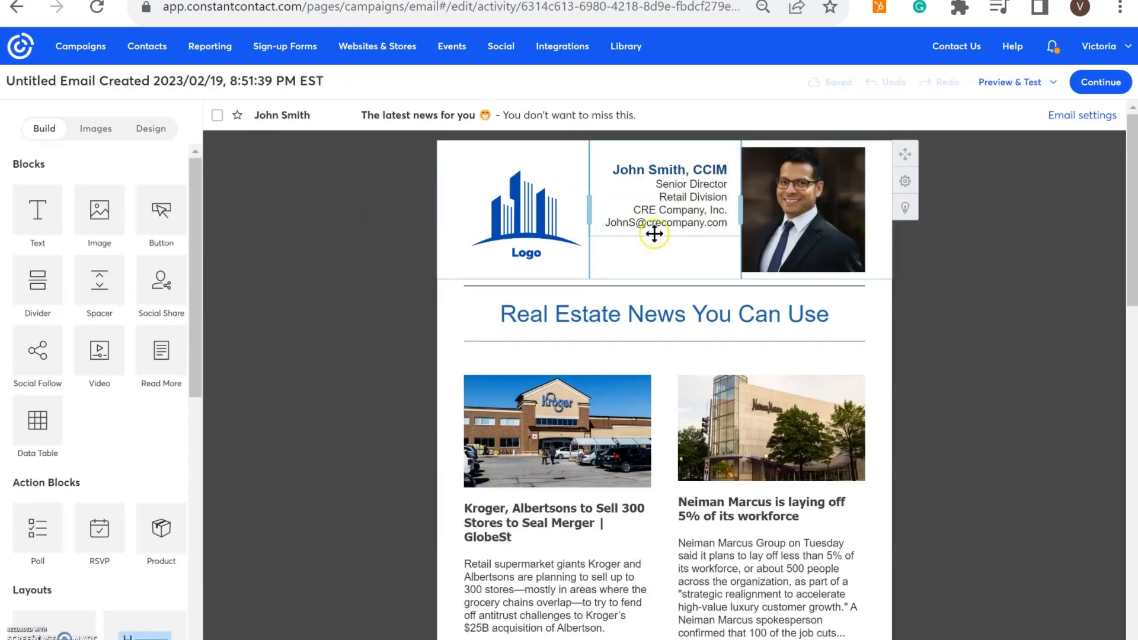
pyautogui.click(663, 211)
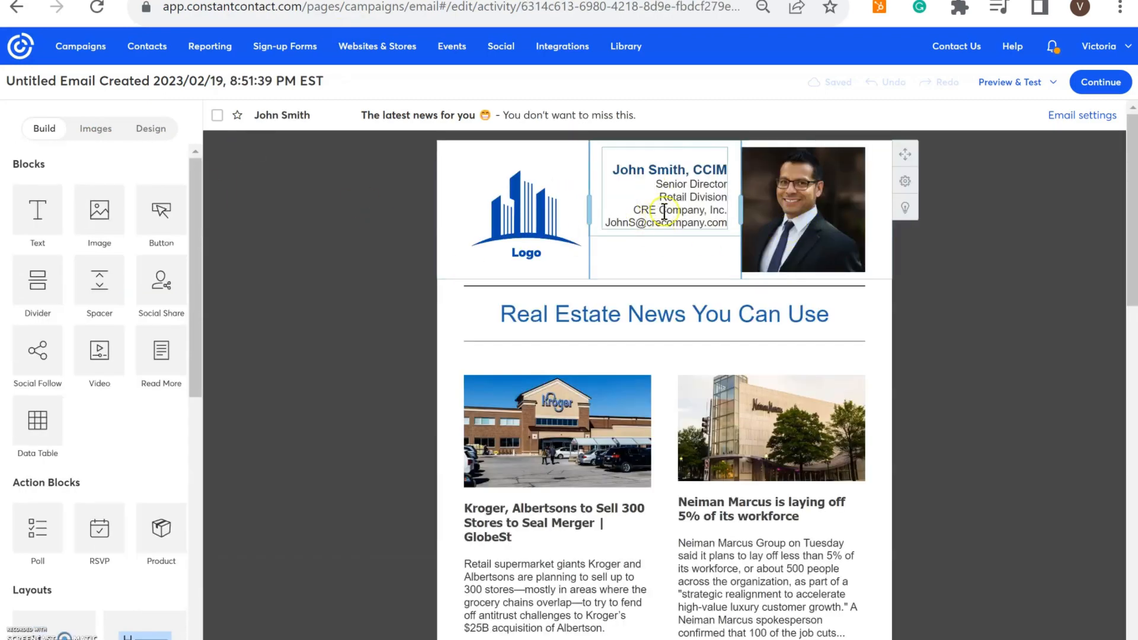
pyautogui.click(468, 211)
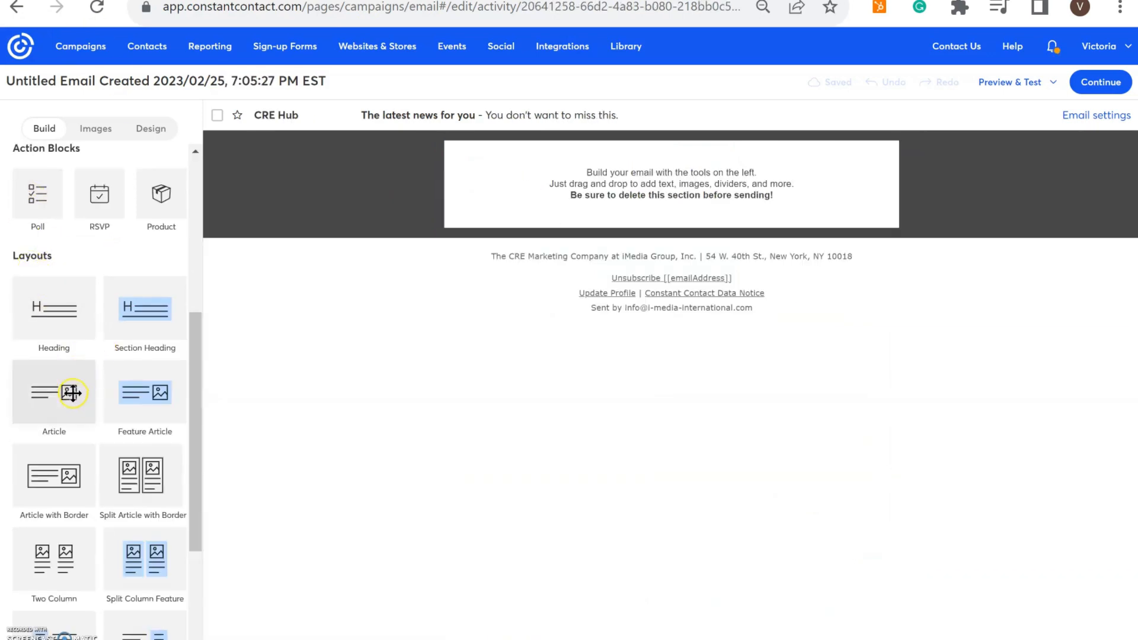
# Step: Add an Article layout at the top of the email and place an image block to the left of its text
pyautogui.moveTo(72, 393); pyautogui.dragTo(646, 178)
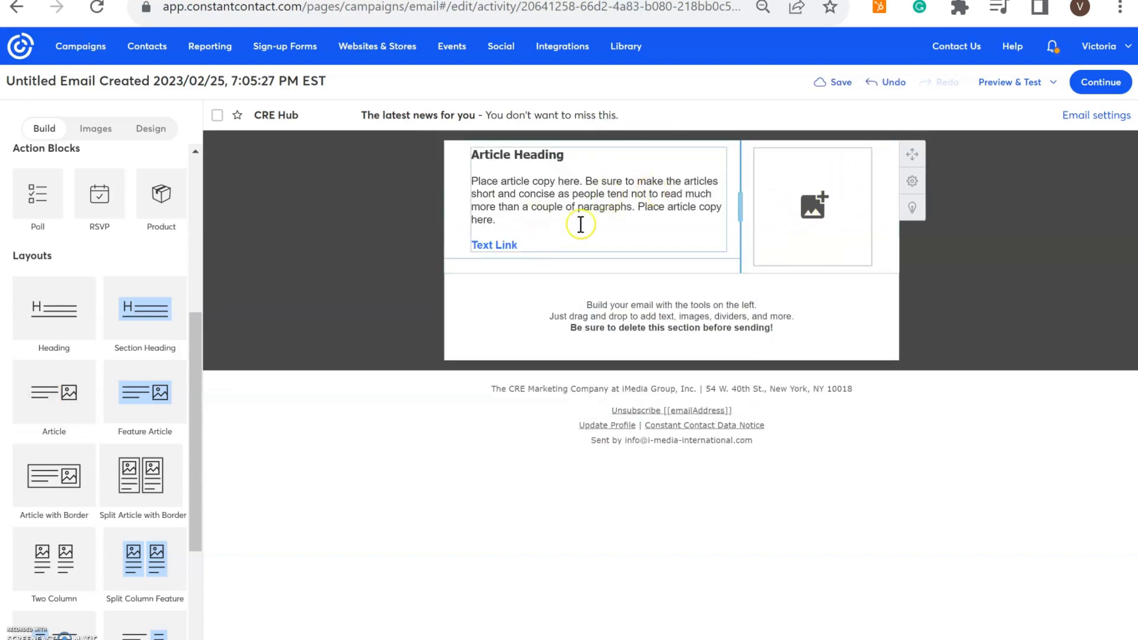
pyautogui.scroll(6, 48, 355)
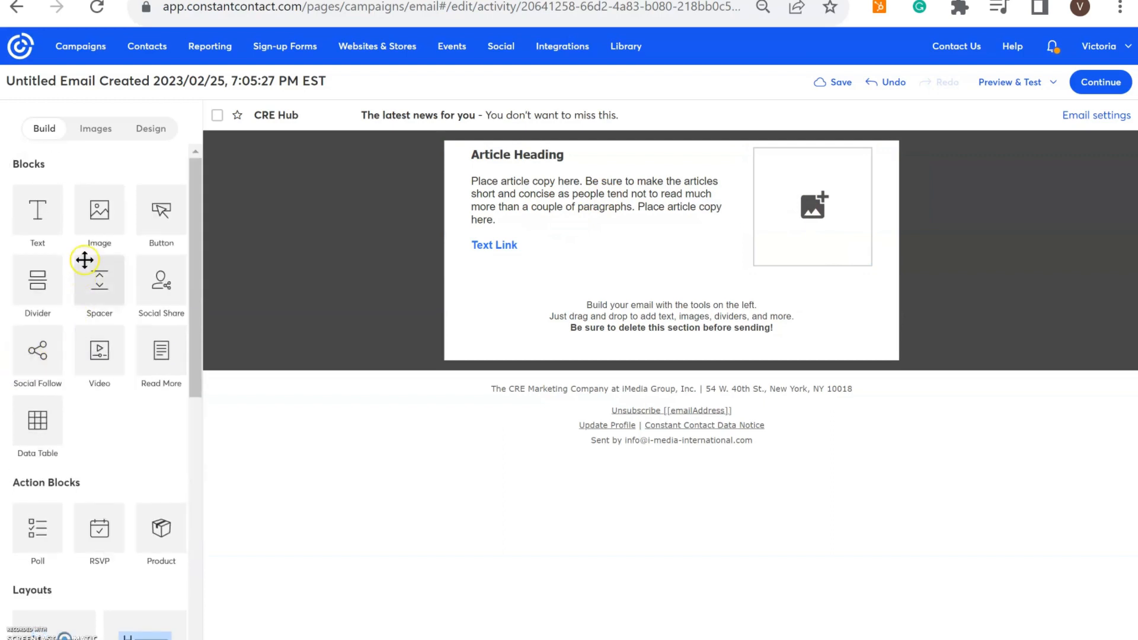
pyautogui.moveTo(98, 212); pyautogui.dragTo(450, 190)
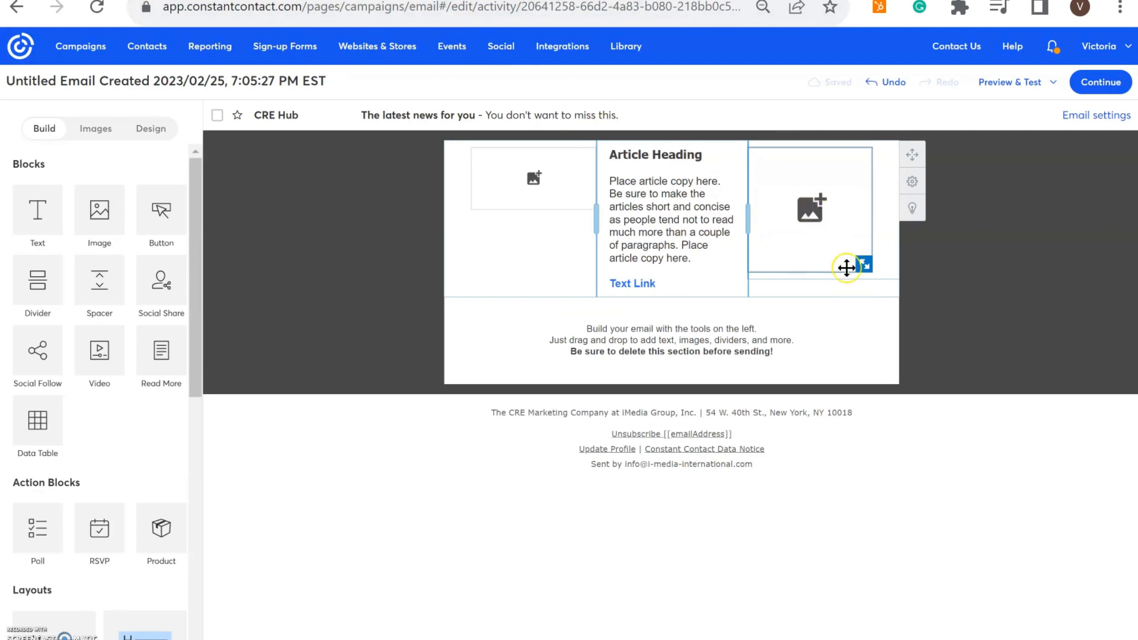
# Step: Open the image upload for the placeholder right of the article text and browse to the Sample Images folder
pyautogui.click(820, 207)
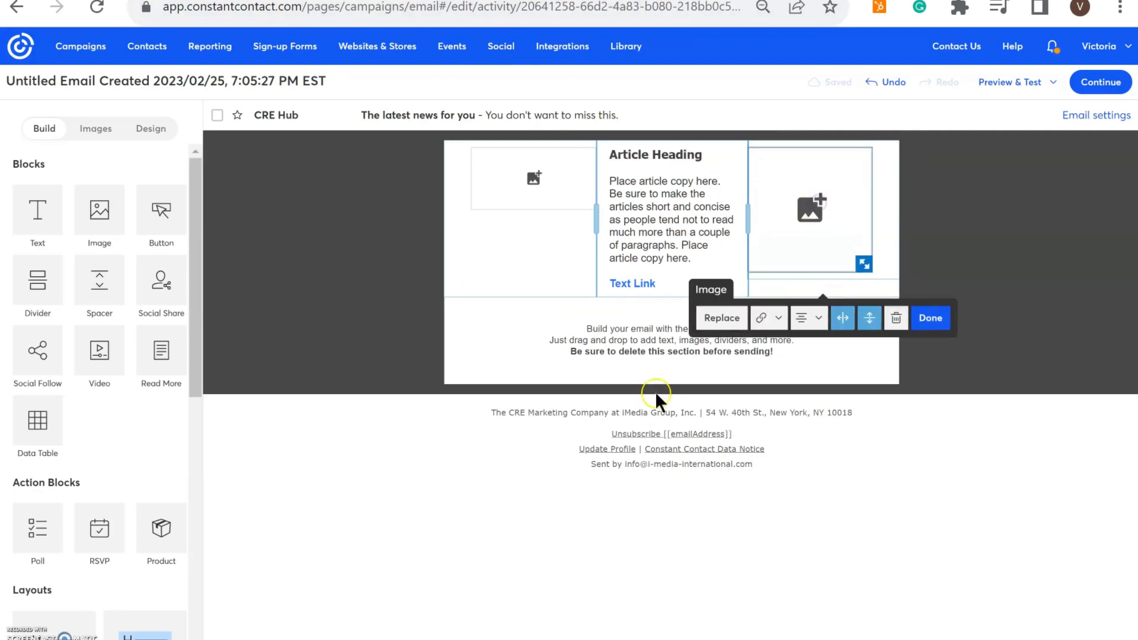
pyautogui.click(717, 317)
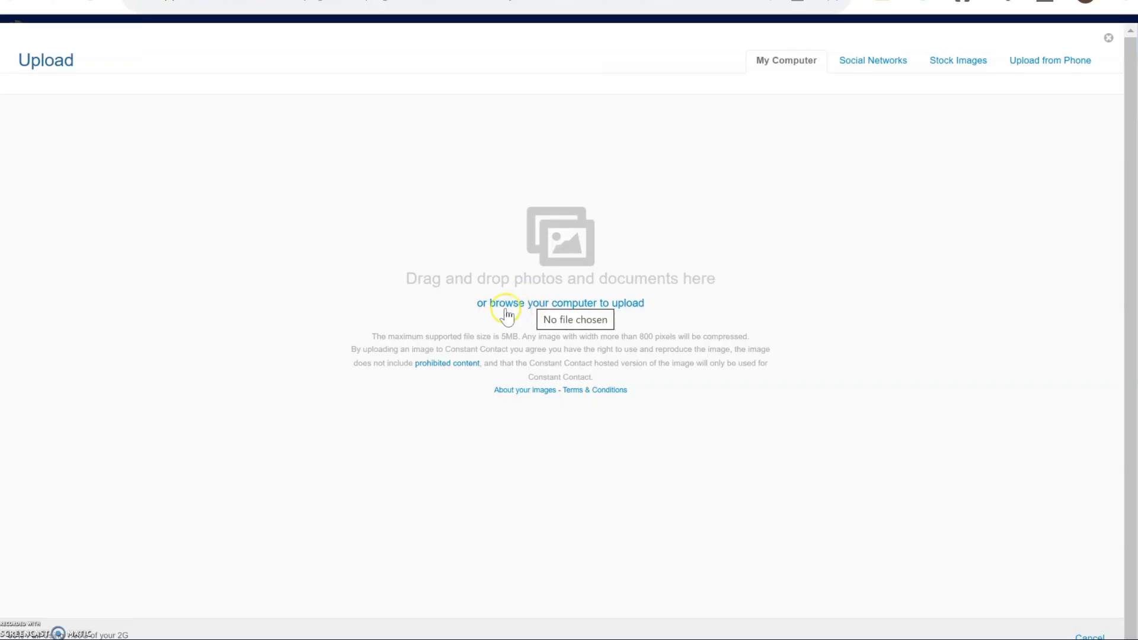
pyautogui.click(629, 302)
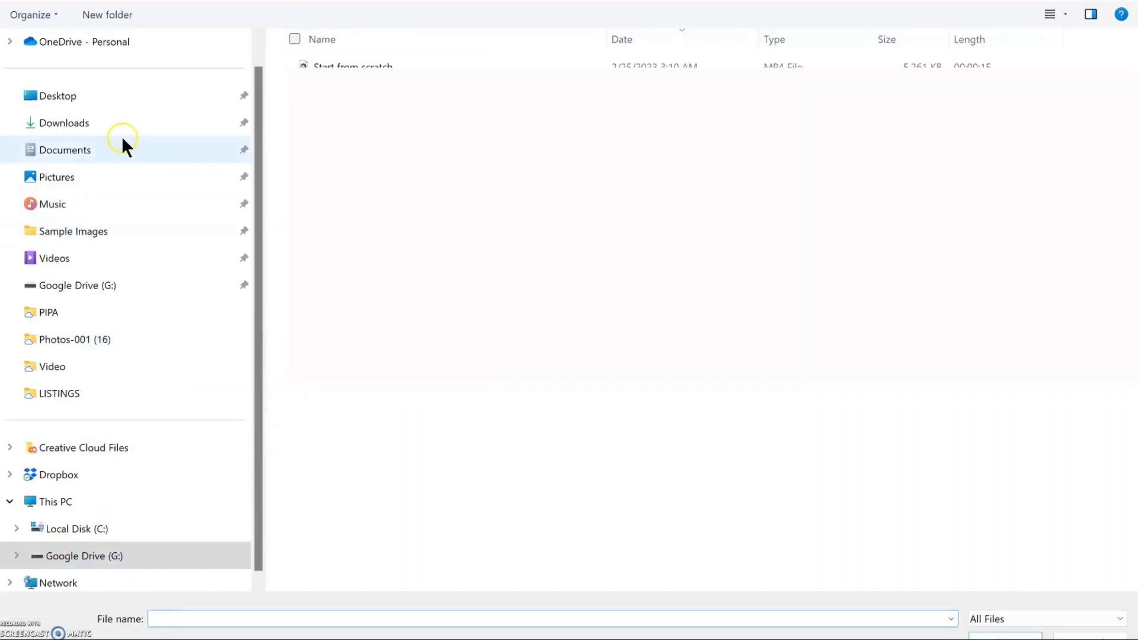
pyautogui.click(67, 125)
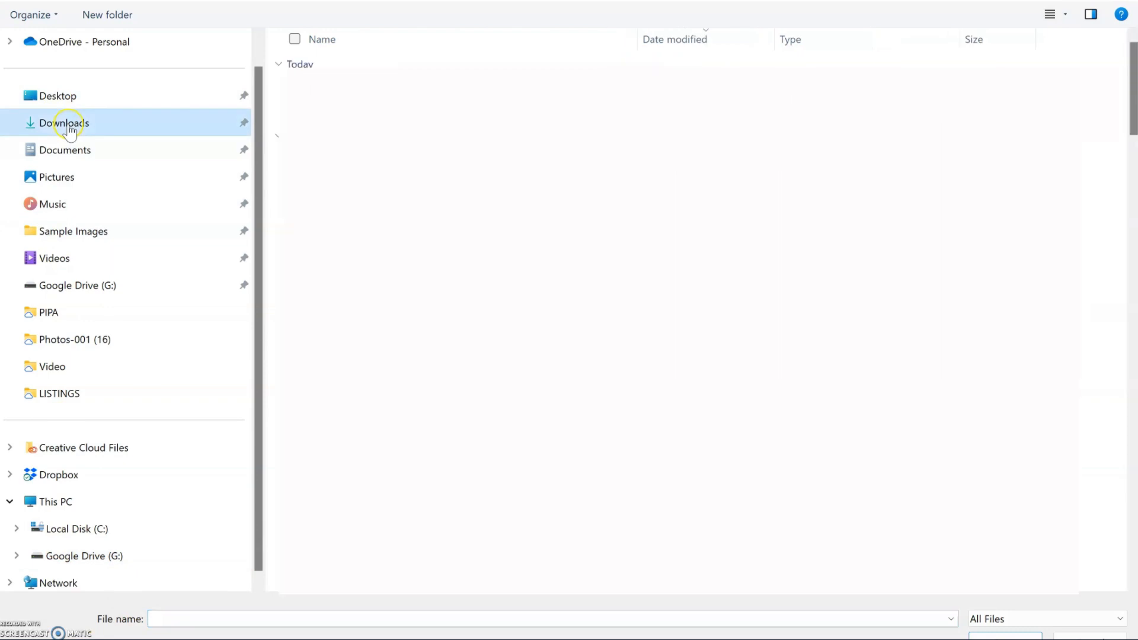
pyautogui.click(68, 231)
# Step: Upload the Logo (1) and You PNG files to the image library
pyautogui.click(351, 90)
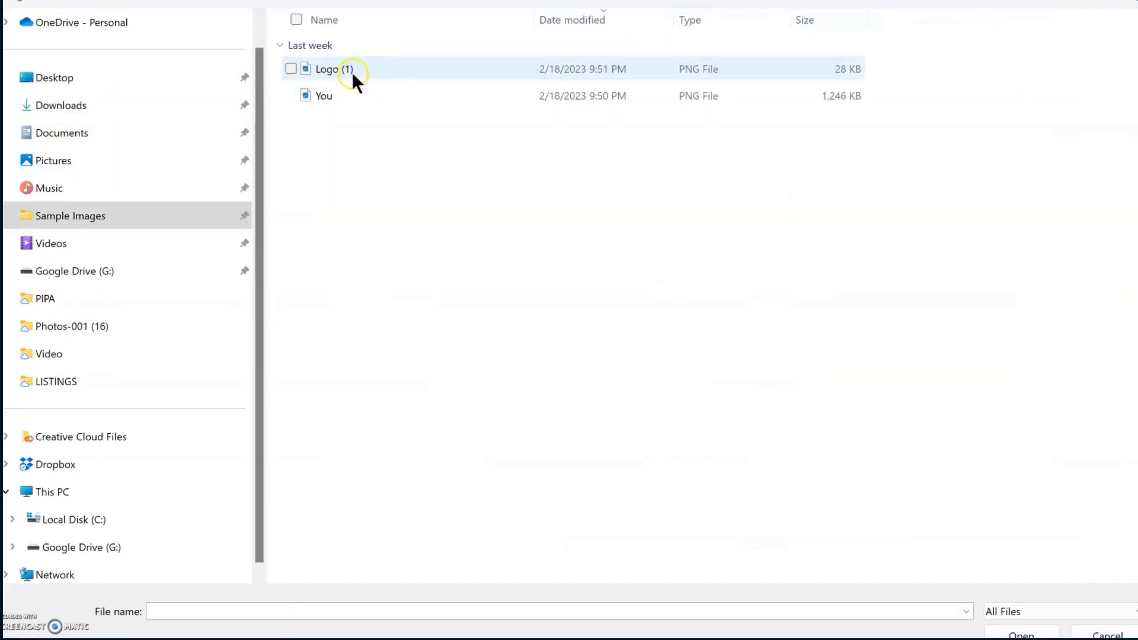
pyautogui.click(352, 72)
pyautogui.keyDown('ctrl'); pyautogui.click(351, 92); pyautogui.keyUp('ctrl')
pyautogui.click(1036, 635)
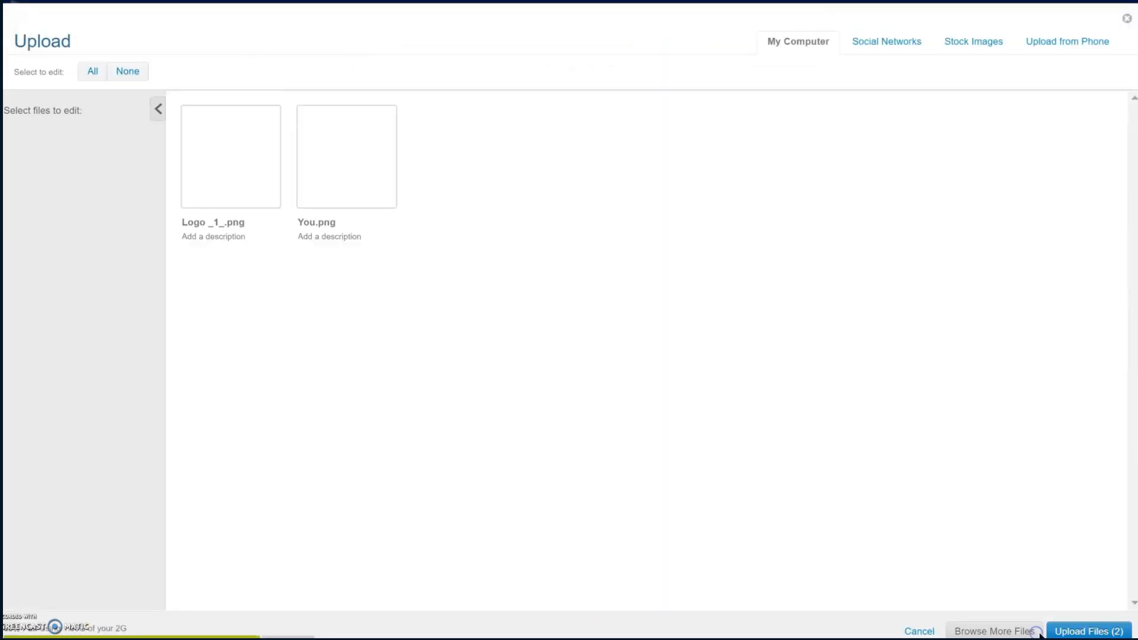
pyautogui.click(224, 185)
pyautogui.click(1096, 633)
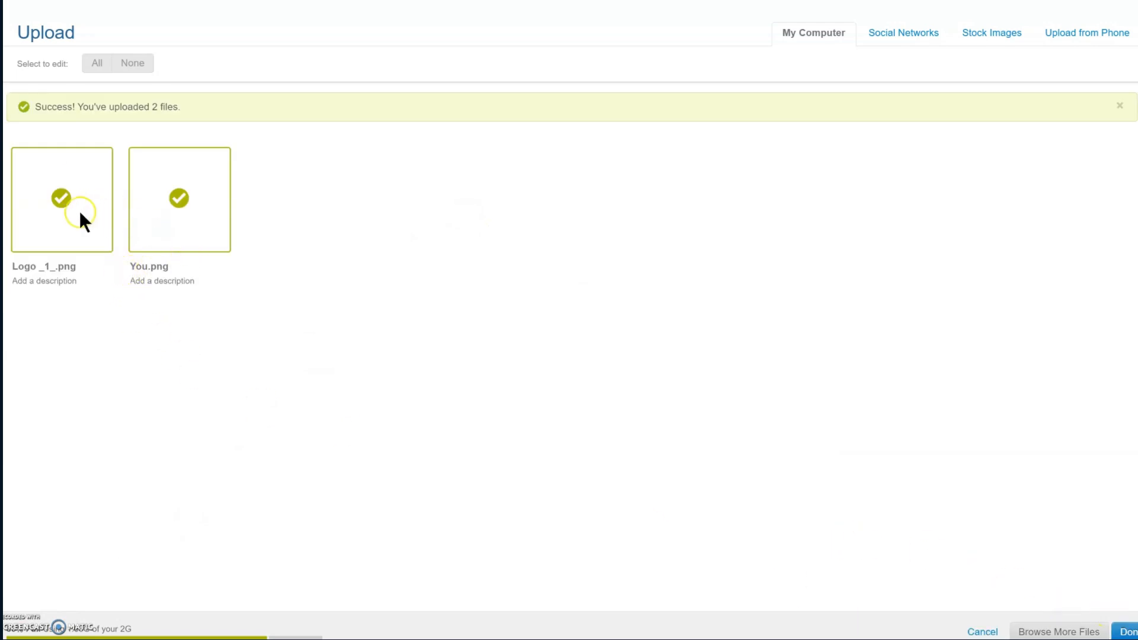
pyautogui.click(1125, 629)
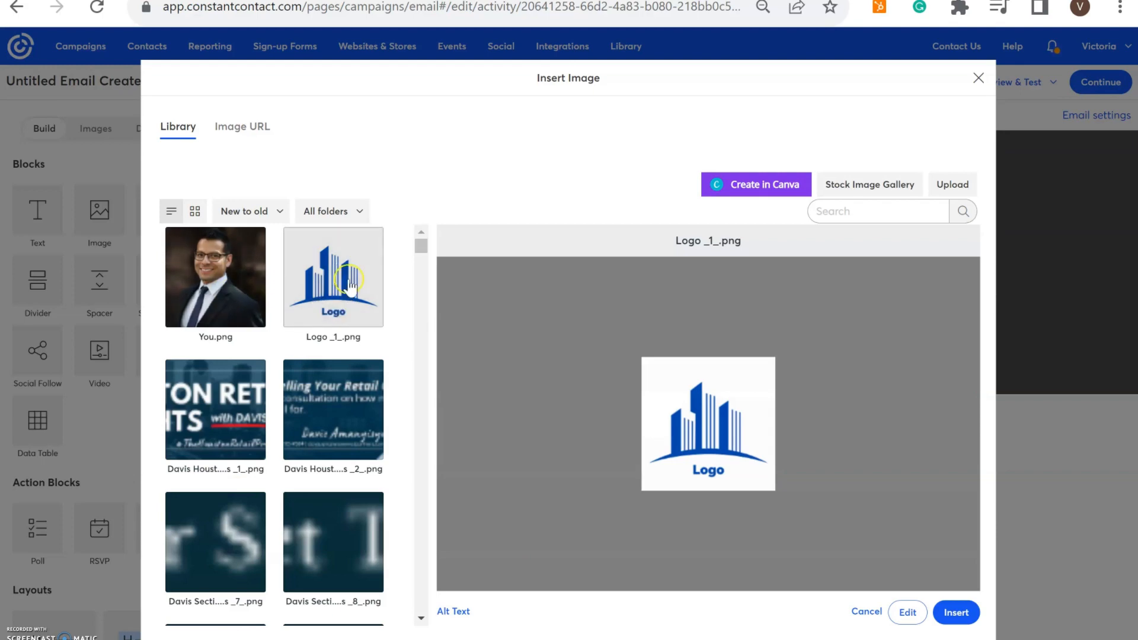
# Step: Insert You.png into the image placeholder right of the article text and Logo _1_.png into the one left of it
pyautogui.click(202, 267)
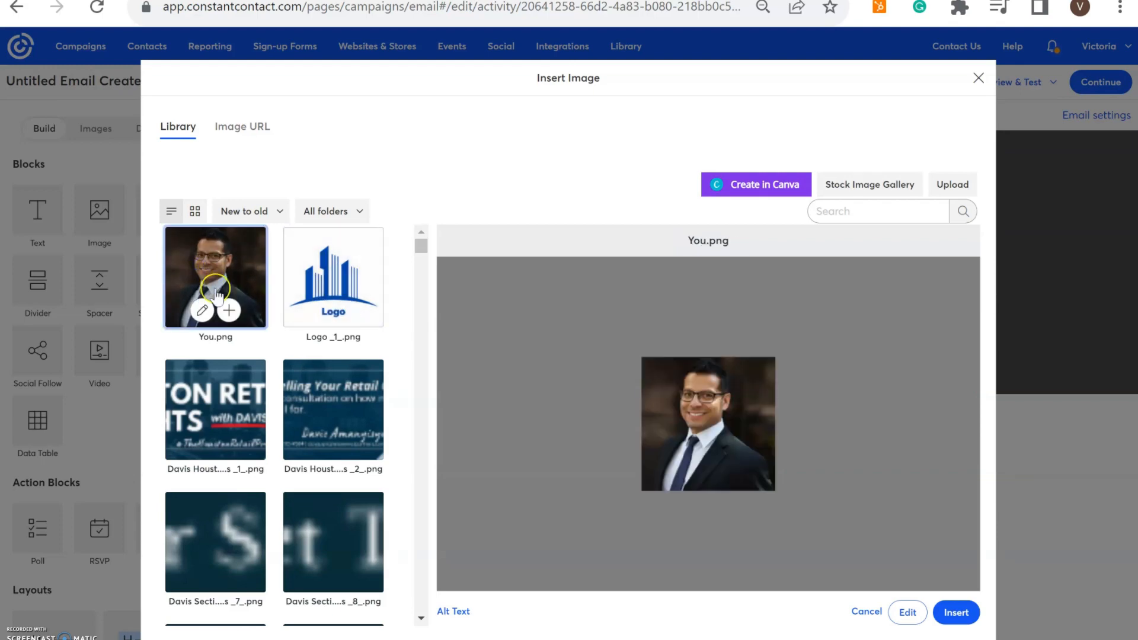
pyautogui.click(971, 621)
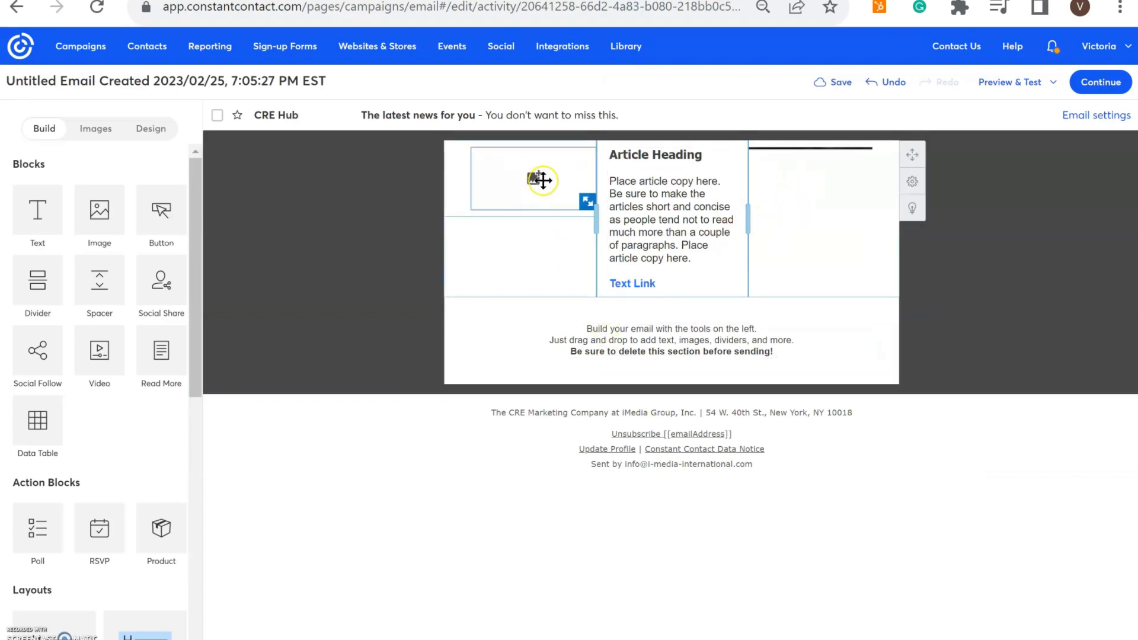
pyautogui.click(521, 178)
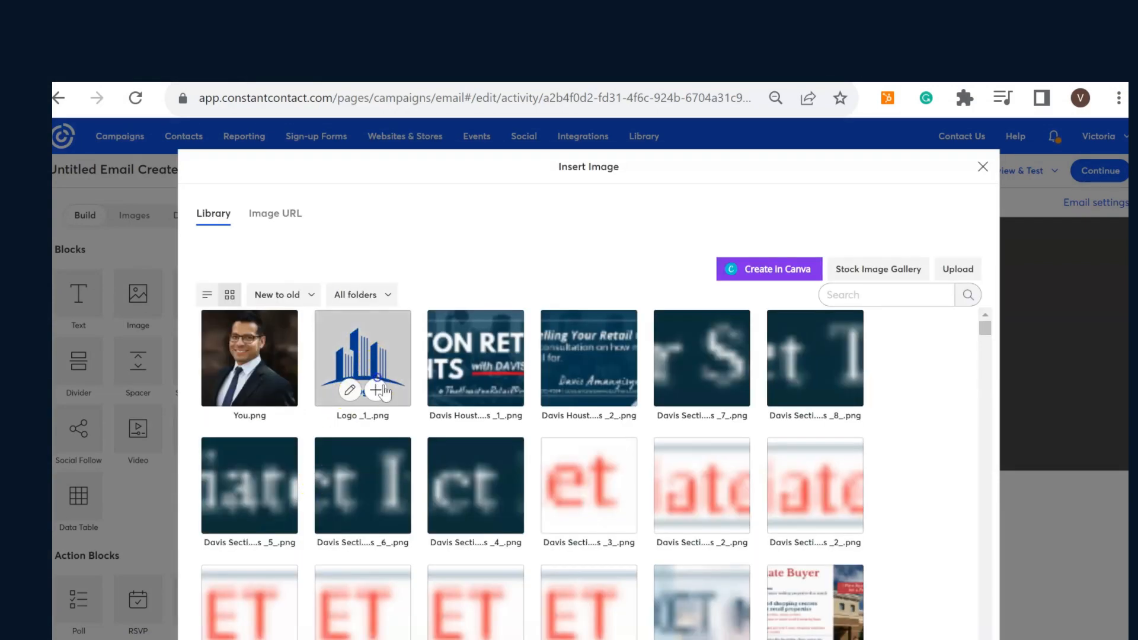
pyautogui.click(366, 391)
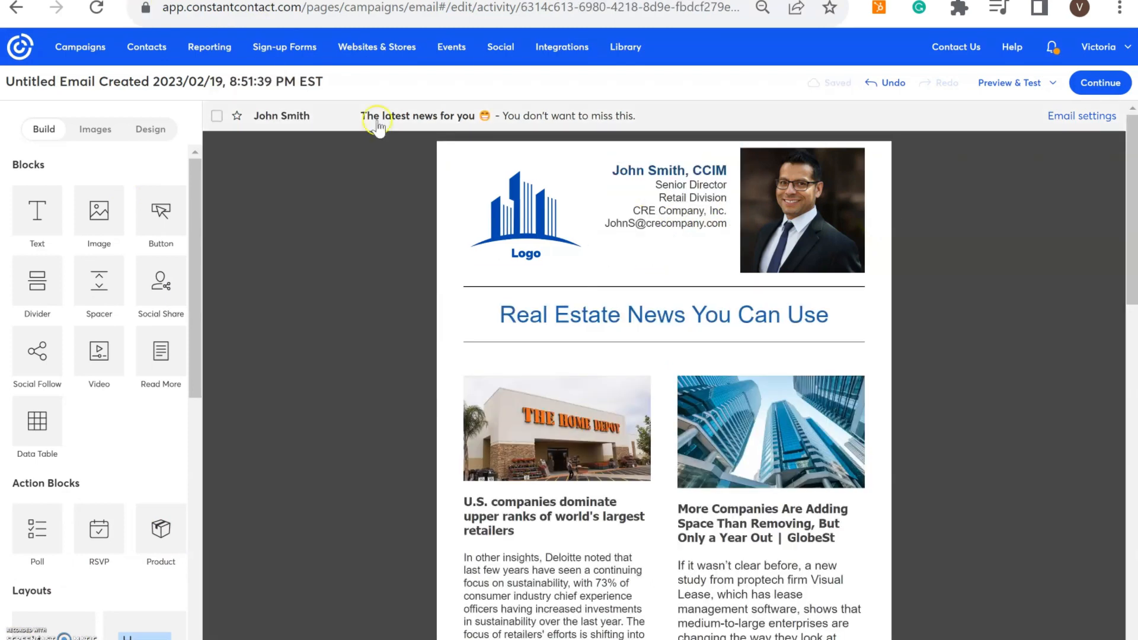
# Step: Copy the whole contact details text from the header of the existing real estate newsletter
pyautogui.click(681, 226)
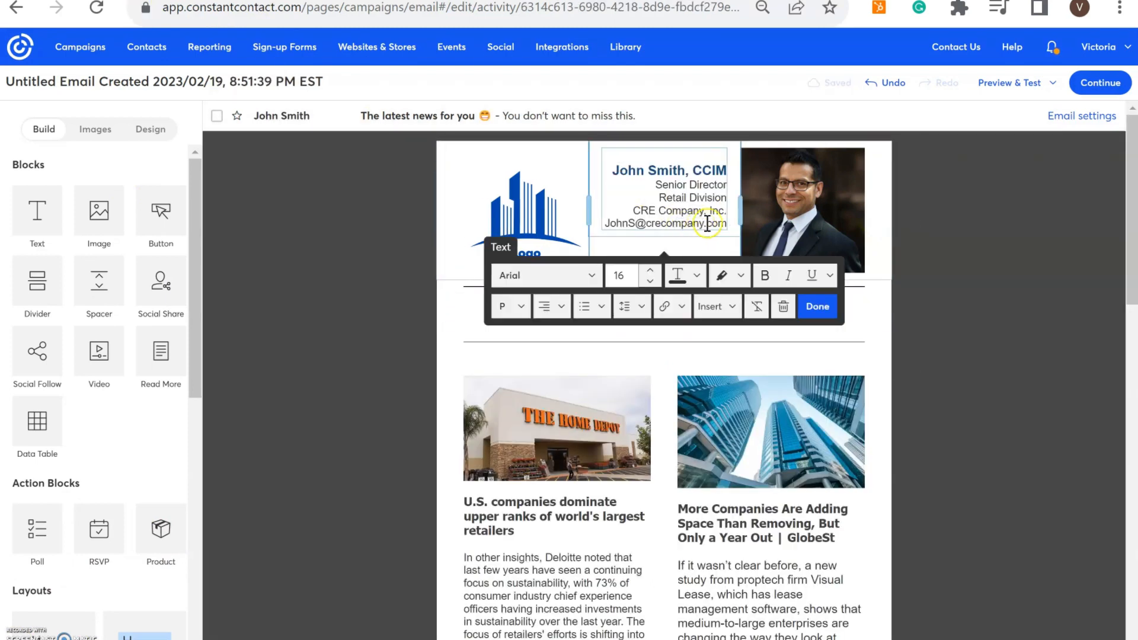
pyautogui.hotkey('ctrl', 'a')
pyautogui.hotkey('ctrl', 'c')
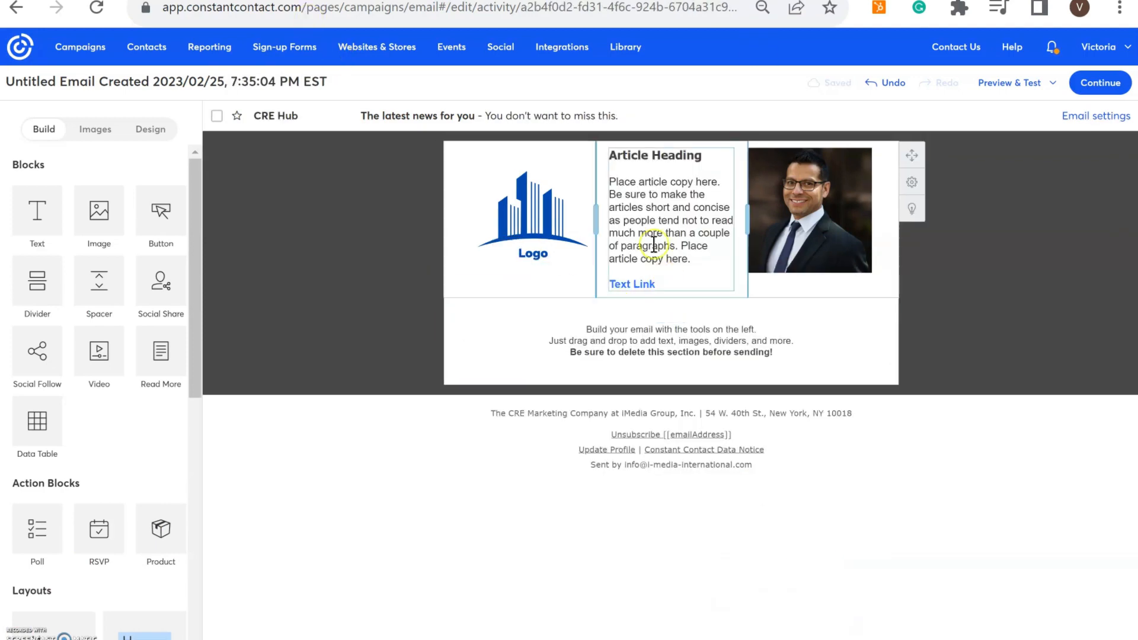
# Step: Replace the article text in the new email's header with the copied contact details and add a blank line above them
pyautogui.doubleClick(657, 232)
pyautogui.hotkey('ctrl', 'a')
pyautogui.hotkey('ctrl', 'v')
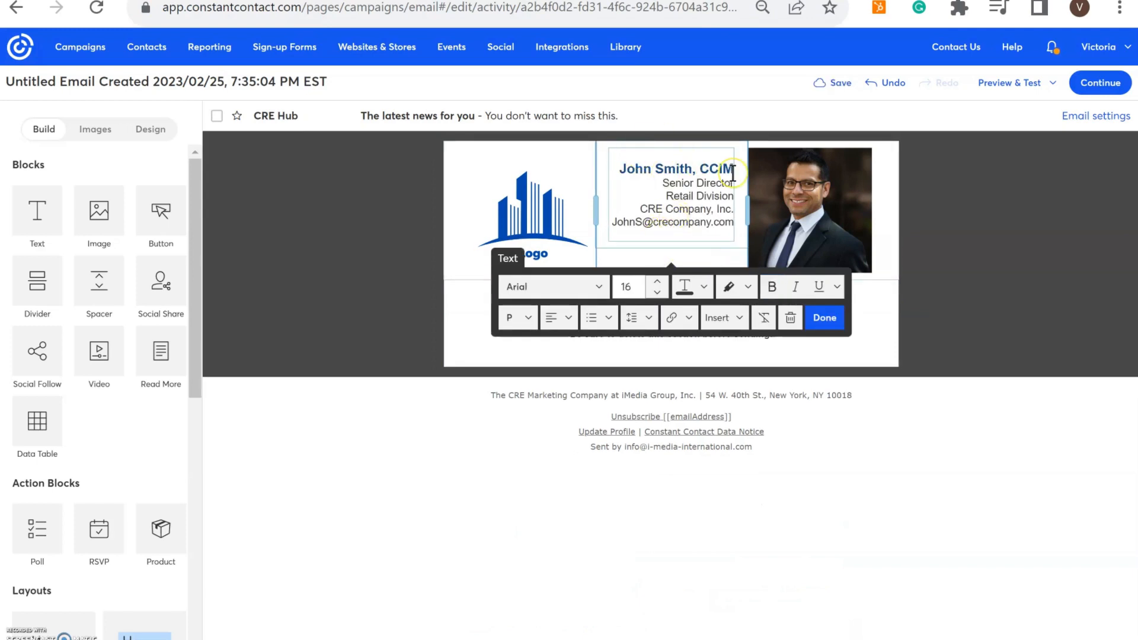
pyautogui.press('Return')
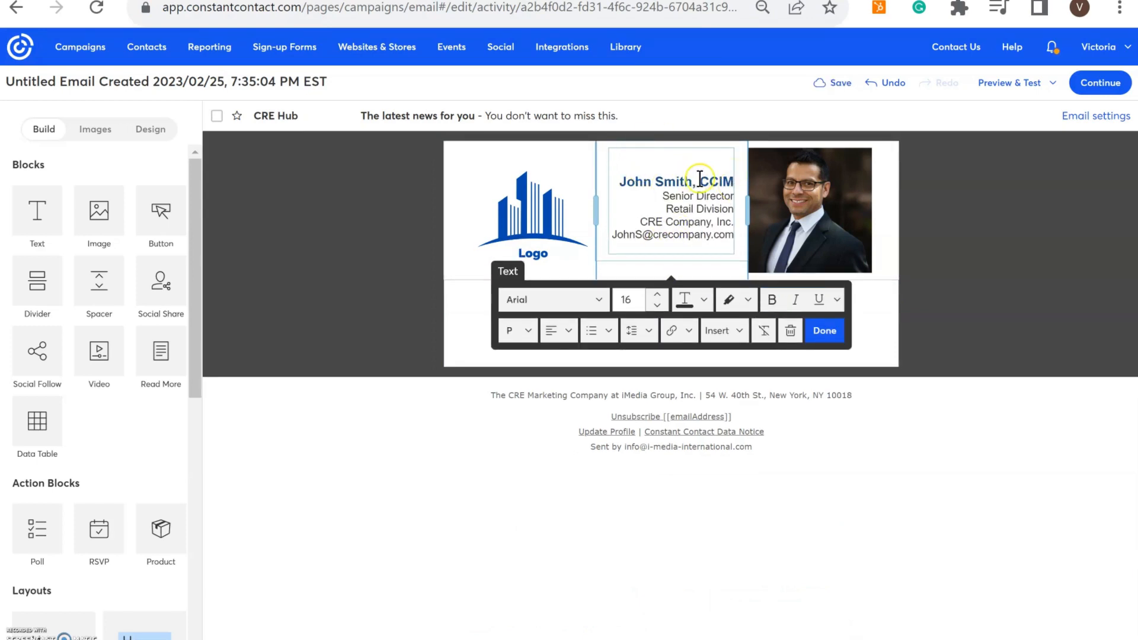
pyautogui.click(830, 330)
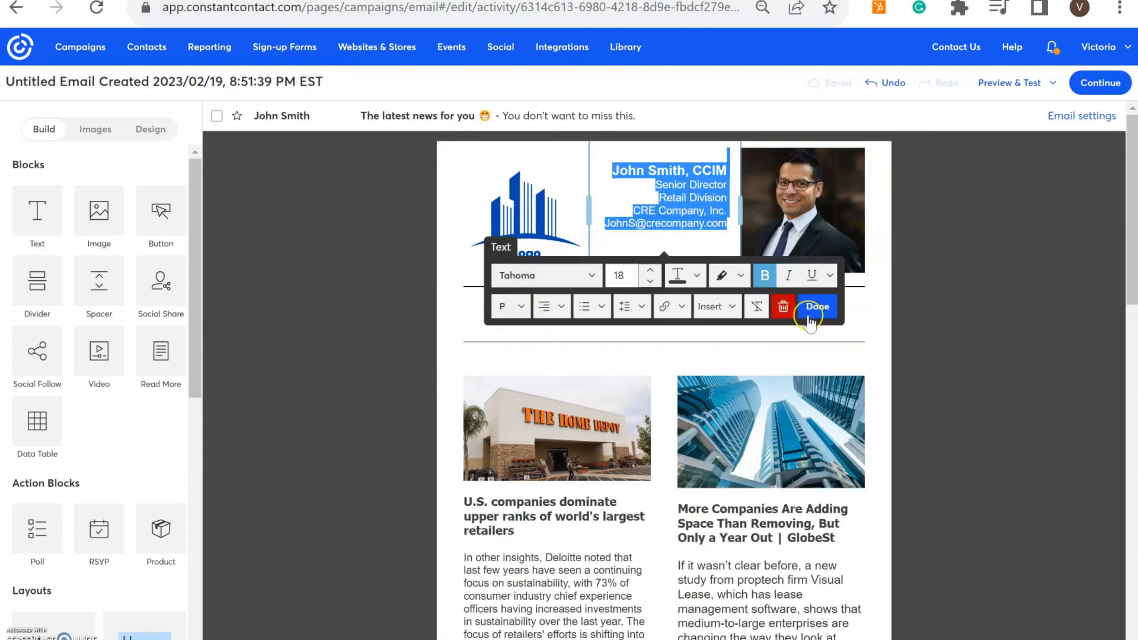
pyautogui.click(812, 314)
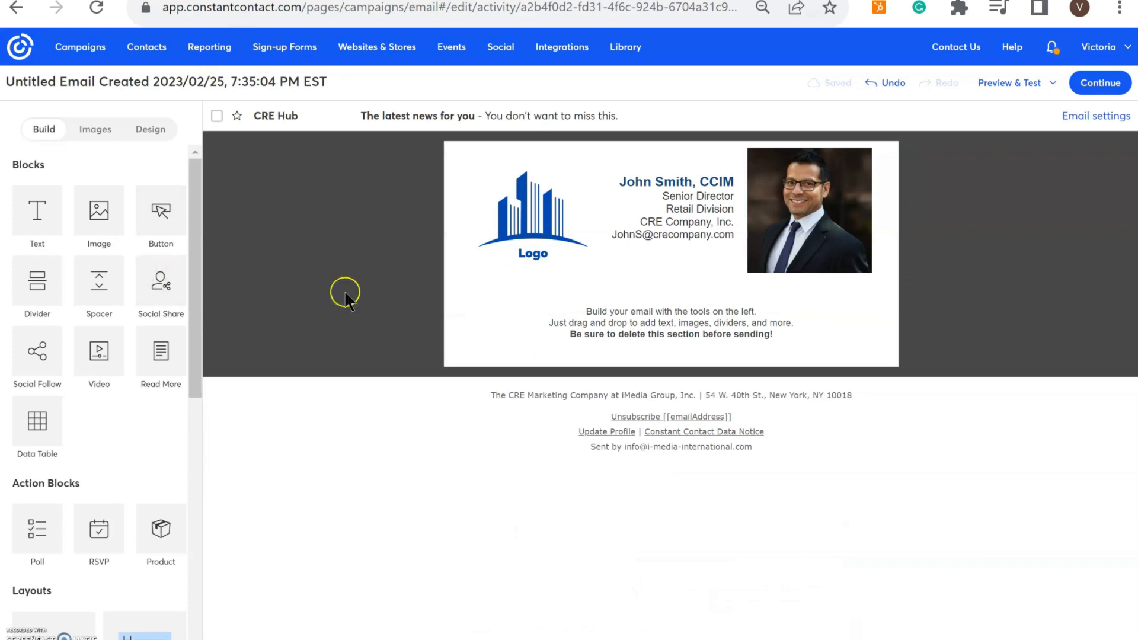
# Step: Add a divider, a text block and a second divider in that order below the header with the logo and photo
pyautogui.moveTo(37, 313); pyautogui.dragTo(519, 275)
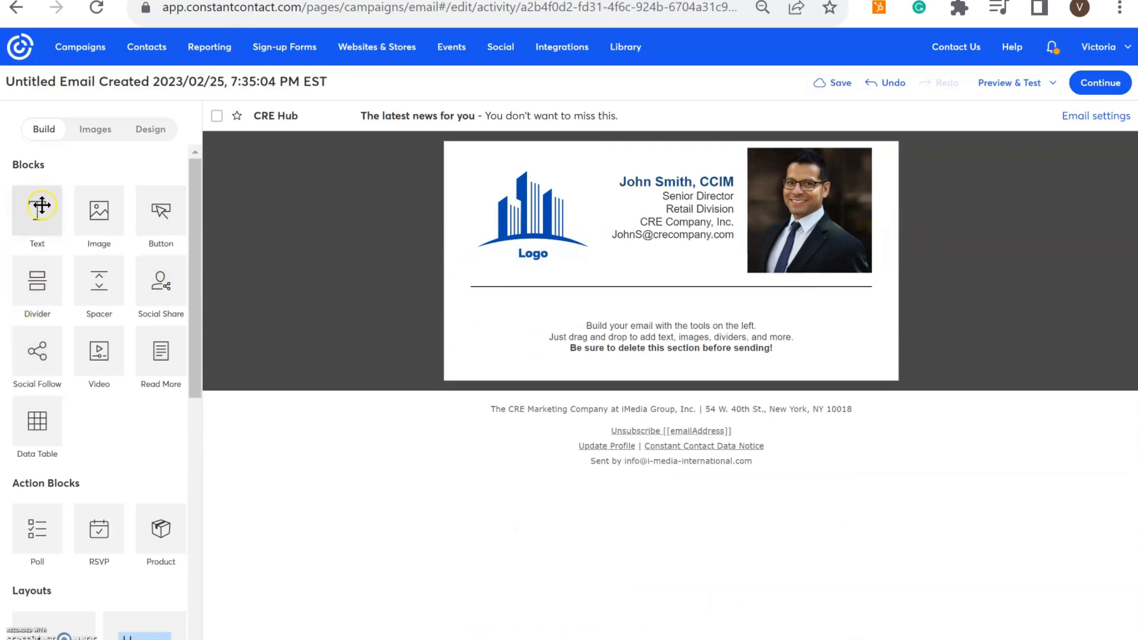
pyautogui.moveTo(37, 208); pyautogui.dragTo(573, 291)
pyautogui.moveTo(500, 292); pyautogui.dragTo(500, 292)
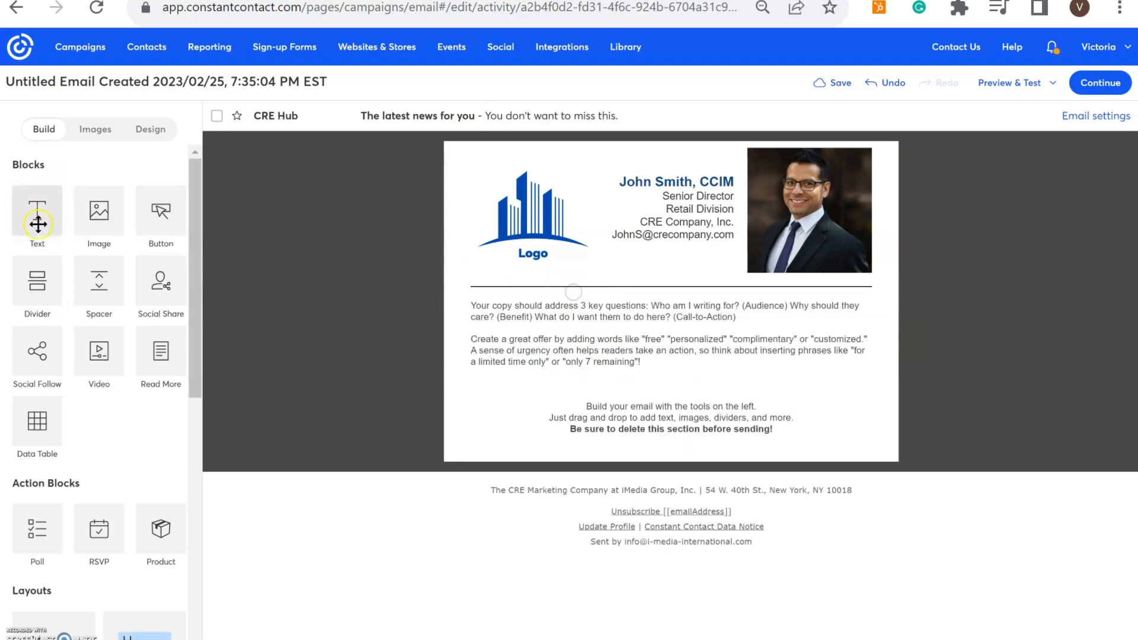
pyautogui.moveTo(37, 279); pyautogui.dragTo(568, 361)
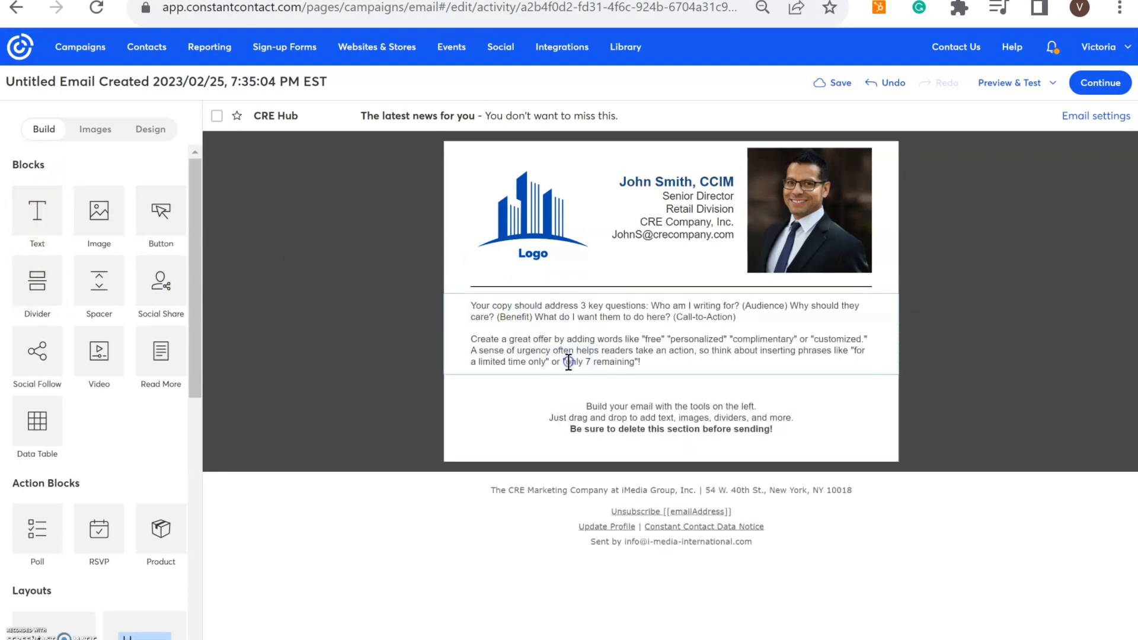
# Step: Replace all placeholder copy in the text block between the dividers with "Retail News You Can Use"
pyautogui.click(648, 350)
pyautogui.tripleClick(684, 347)
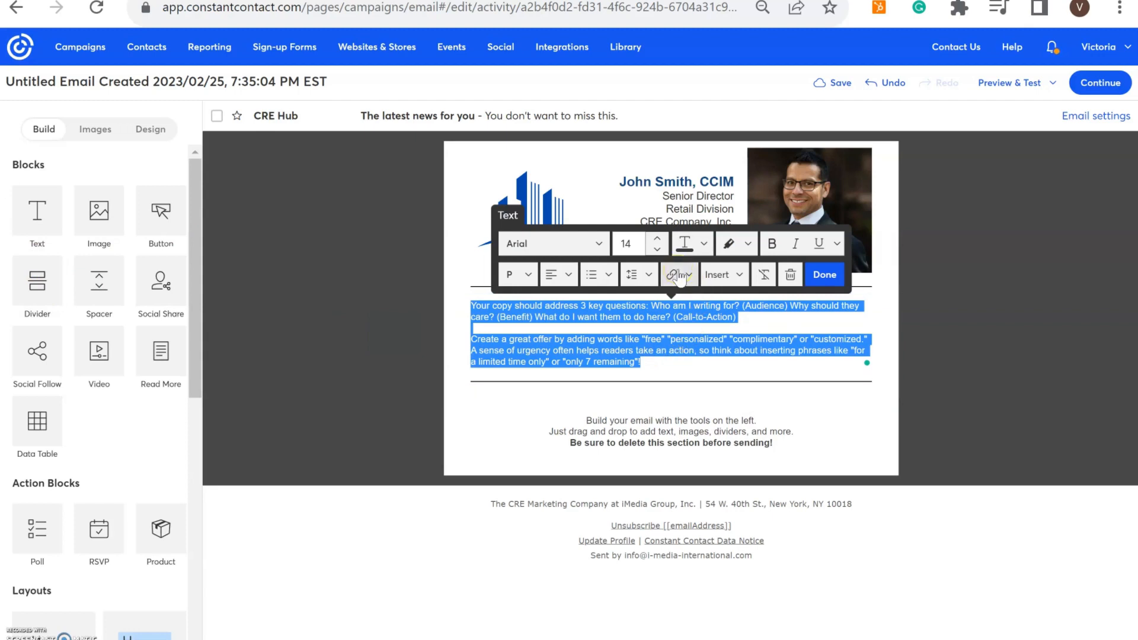
pyautogui.write('Retail News You Can Use')
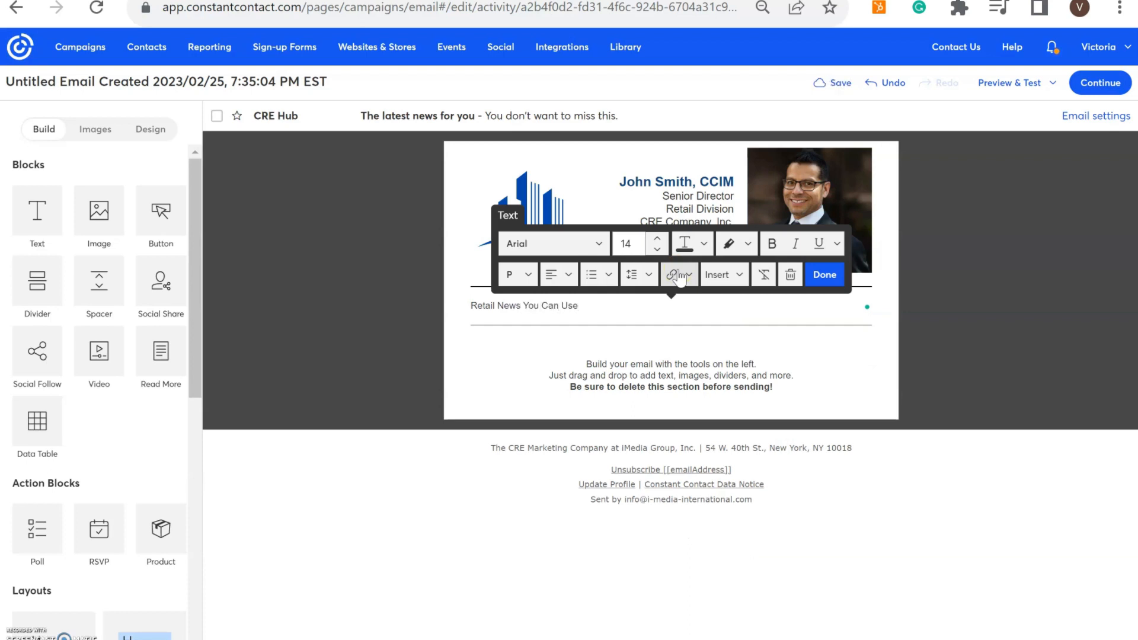
# Step: Increase the font size of the whole "Retail News You Can Use" title to 41
pyautogui.hotkey('ctrl', 'a')
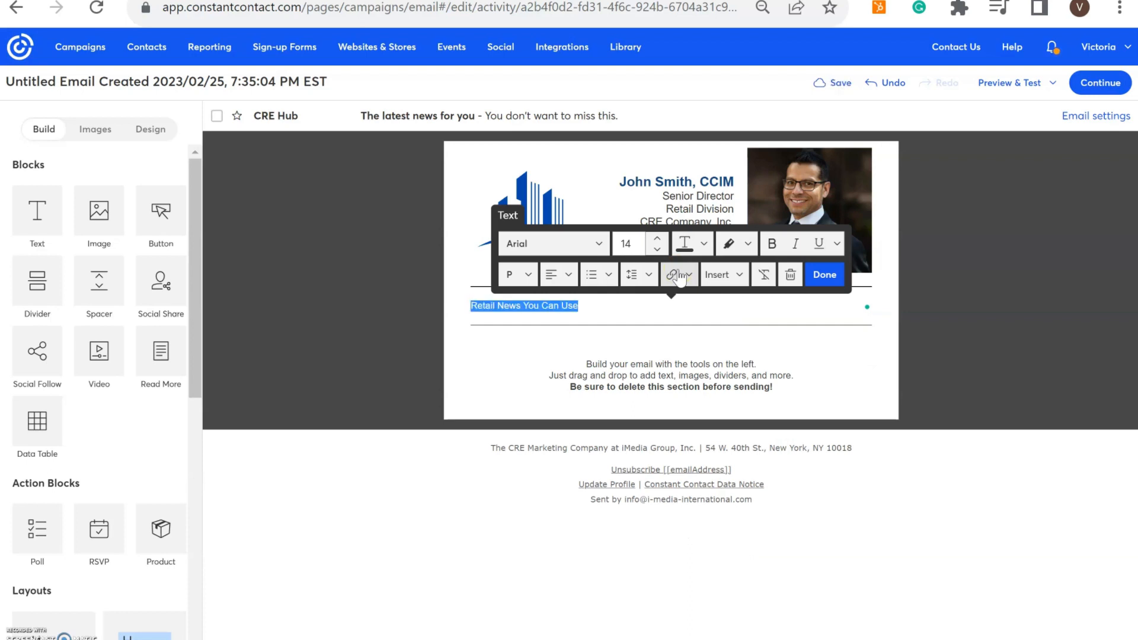
pyautogui.click(656, 239)
pyautogui.click(657, 239)
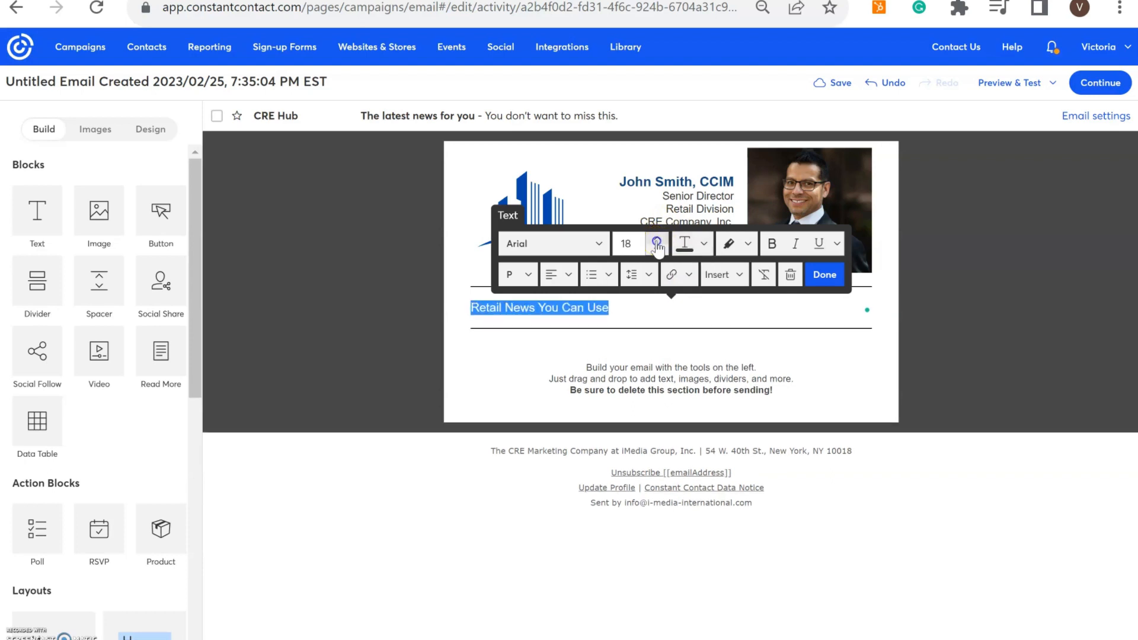
pyautogui.click(656, 240)
pyautogui.click(656, 243)
pyautogui.click(656, 243)
pyautogui.click(657, 242)
pyautogui.click(656, 243)
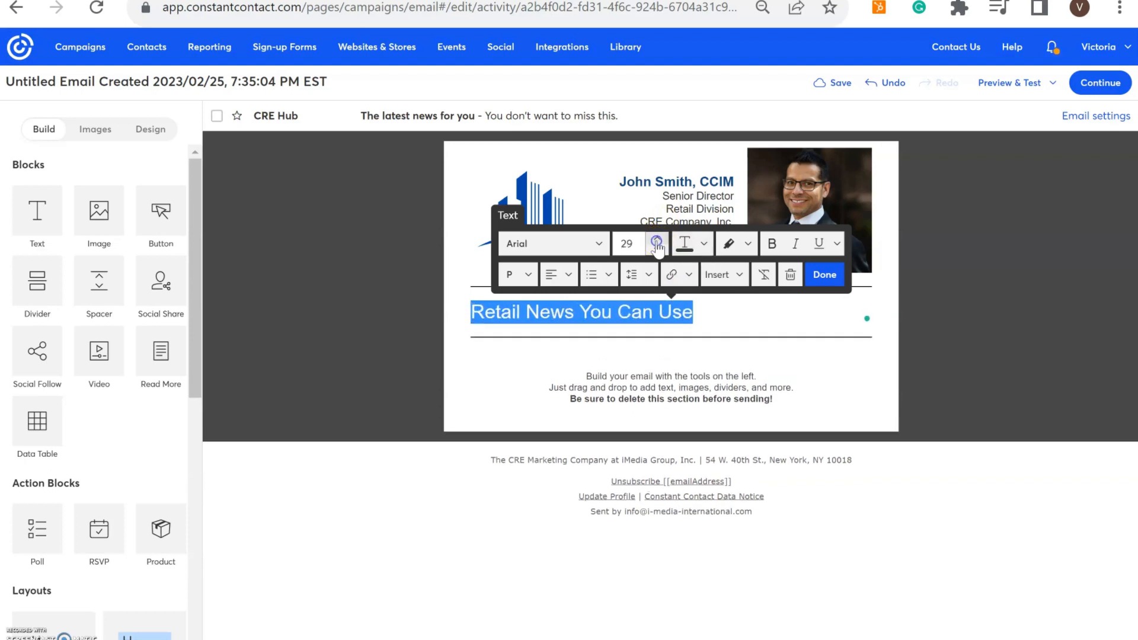
pyautogui.click(656, 243)
pyautogui.click(657, 243)
pyautogui.click(656, 243)
pyautogui.click(657, 240)
pyautogui.click(657, 240)
pyautogui.click(656, 240)
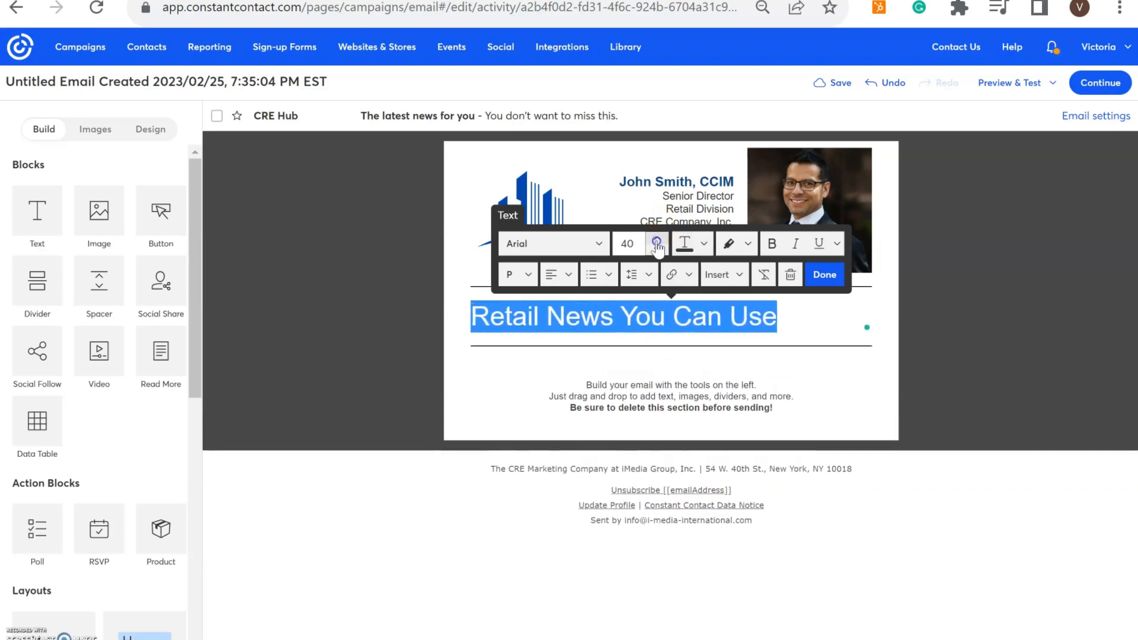
pyautogui.click(657, 240)
# Step: Color the "Retail News You Can Use" title dark blue using the recent colors and center it
pyautogui.click(704, 245)
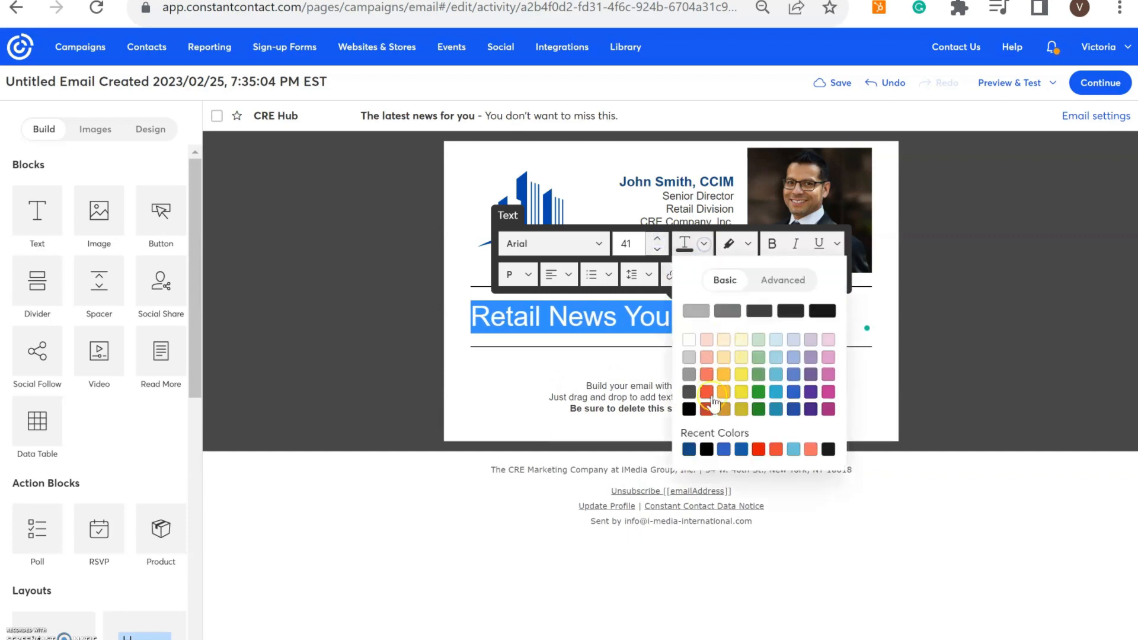
pyautogui.click(690, 450)
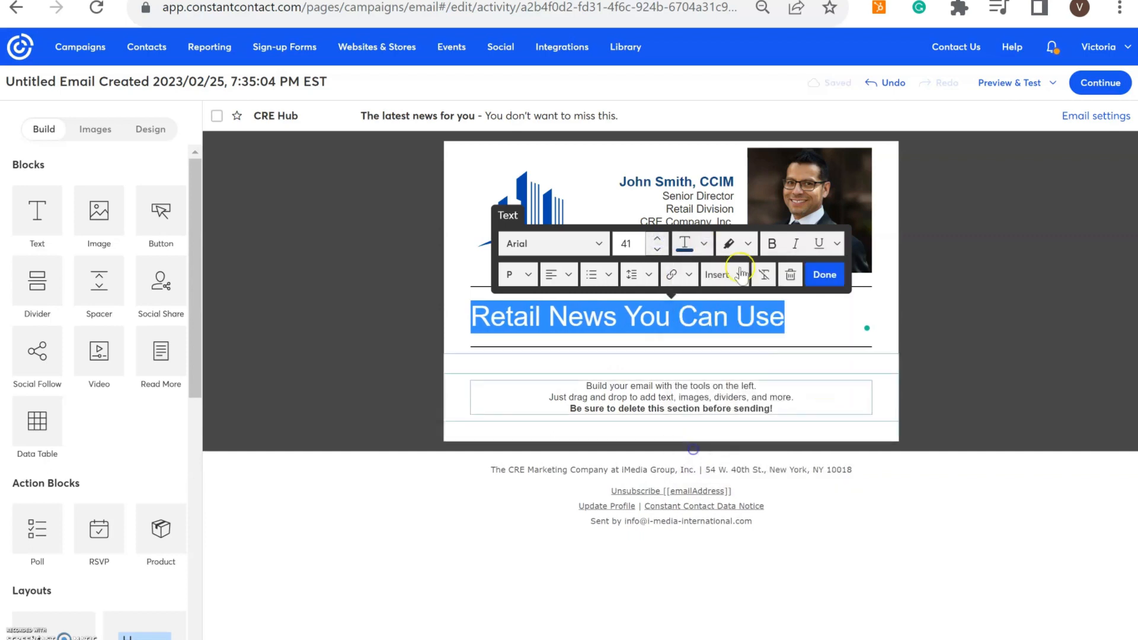
pyautogui.click(569, 276)
pyautogui.click(592, 330)
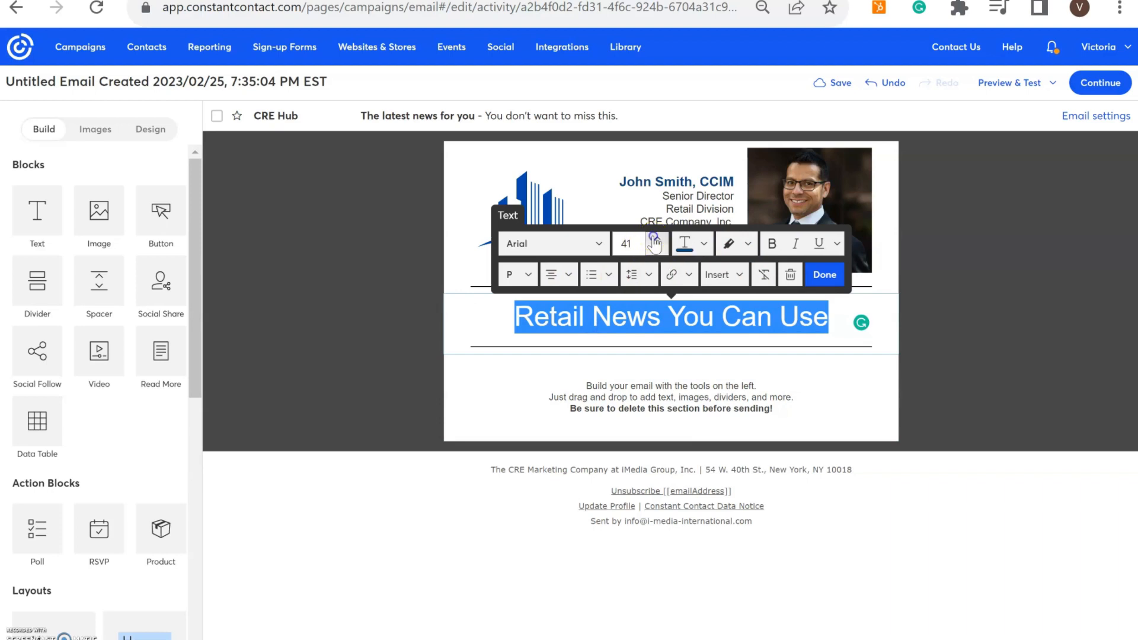
# Step: Set the font size of the "Retail News You Can Use" title to 44 and deselect the text
pyautogui.click(656, 238)
pyautogui.click(657, 238)
pyautogui.click(657, 238)
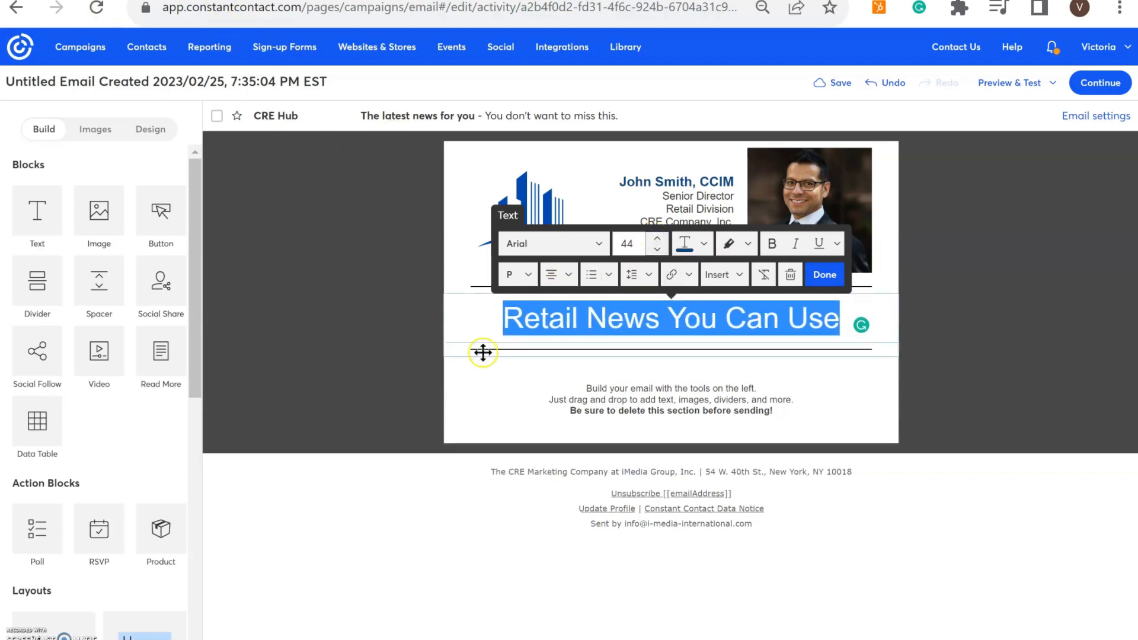
pyautogui.click(527, 332)
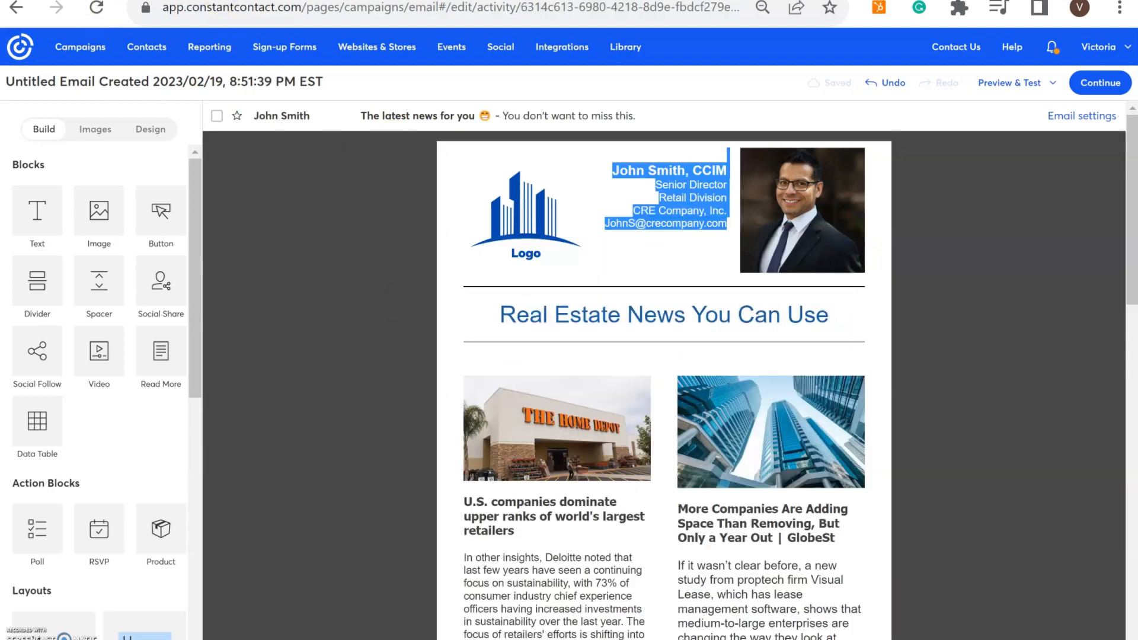
# Step: Check the article layout in the existing newsletter, and delete the "Build your email" placeholder text and the spacer below the new email's title section
pyautogui.scroll(-5, 663, 464)
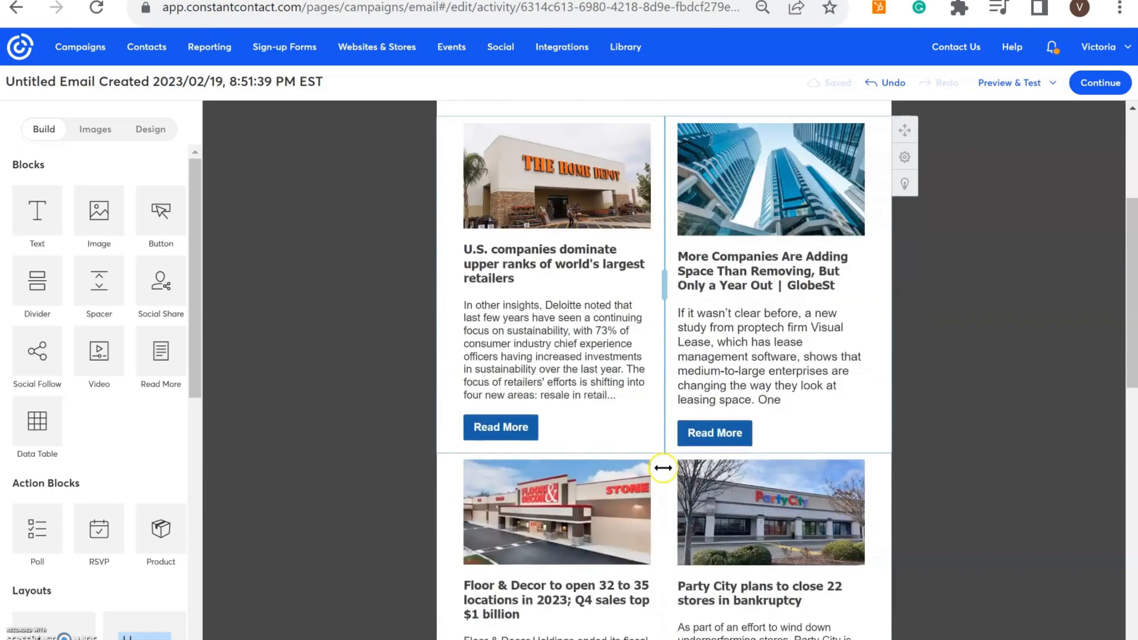
pyautogui.scroll(3, 704, 460)
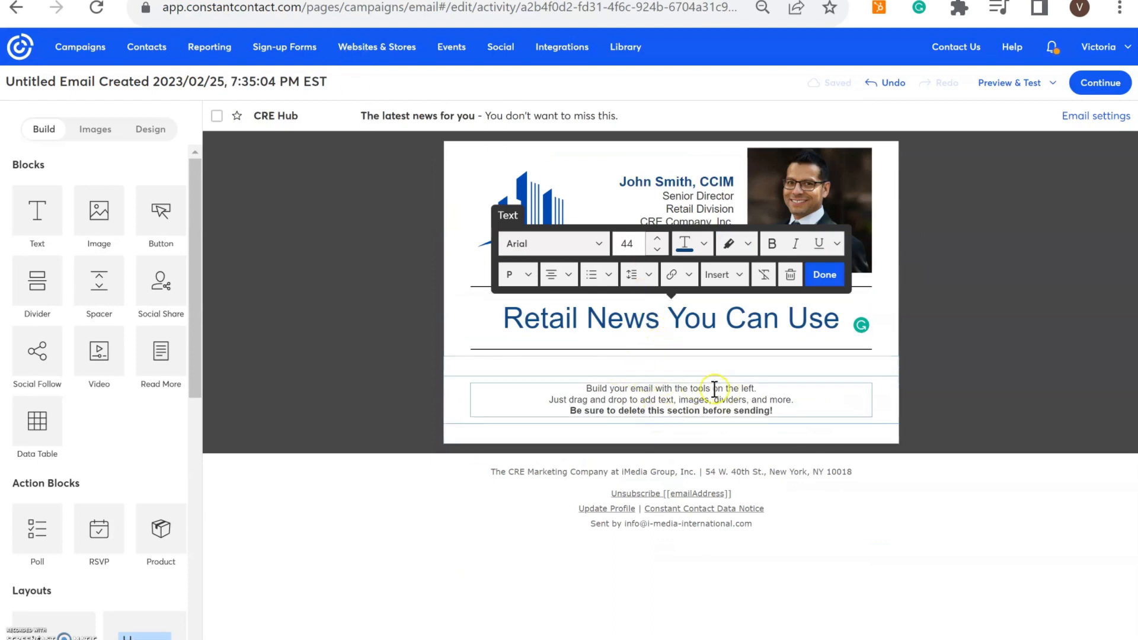
pyautogui.click(594, 399)
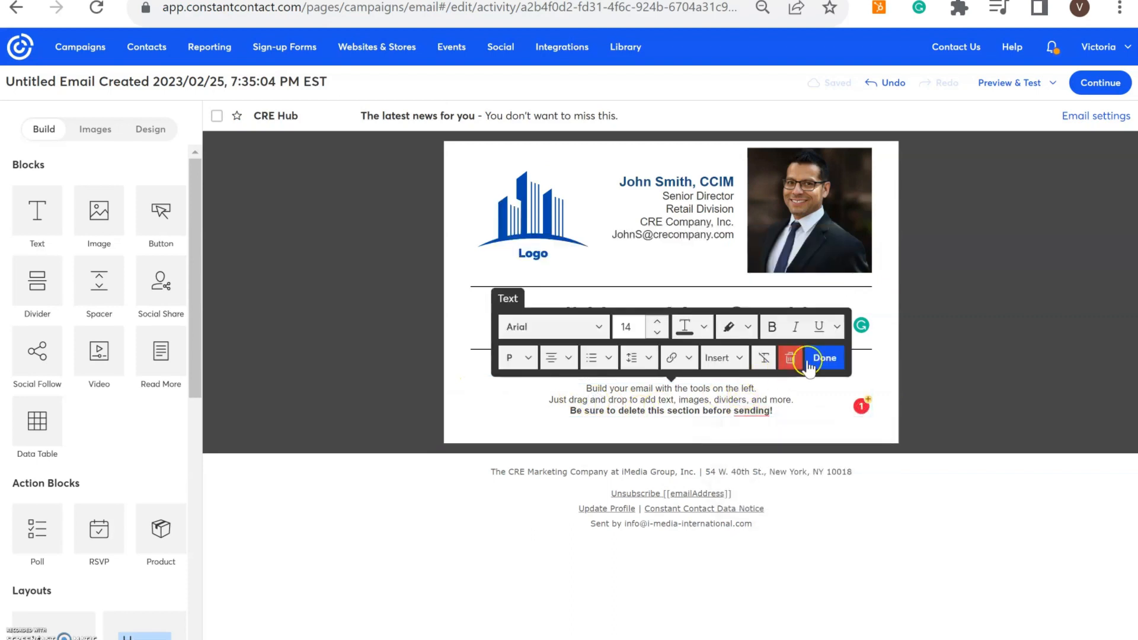
pyautogui.click(790, 359)
pyautogui.click(706, 376)
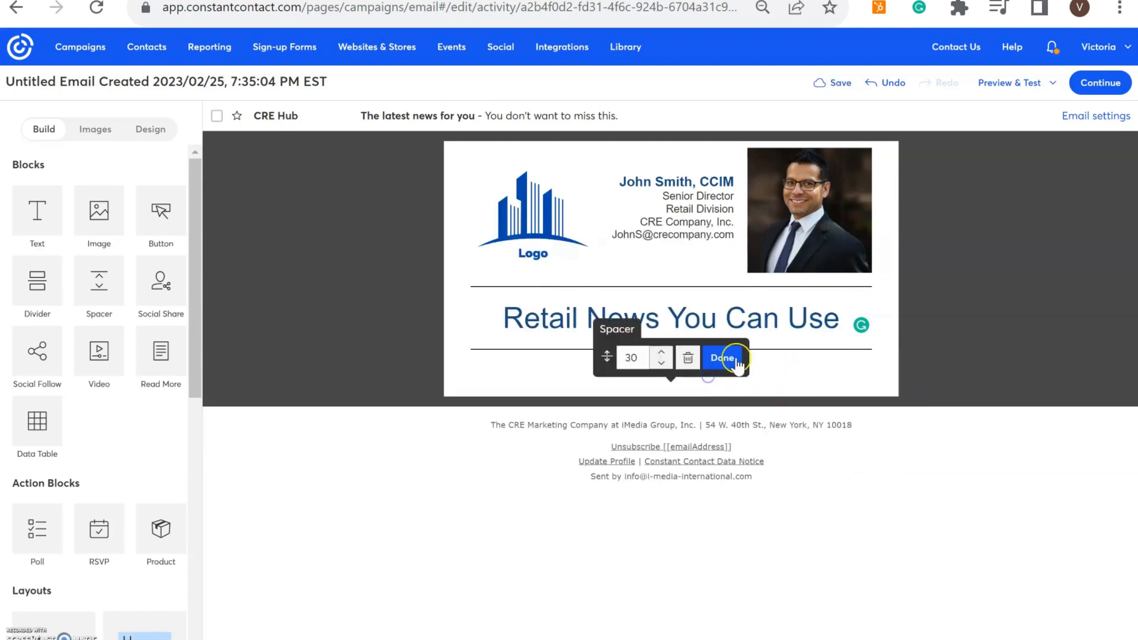
pyautogui.click(685, 358)
pyautogui.click(683, 359)
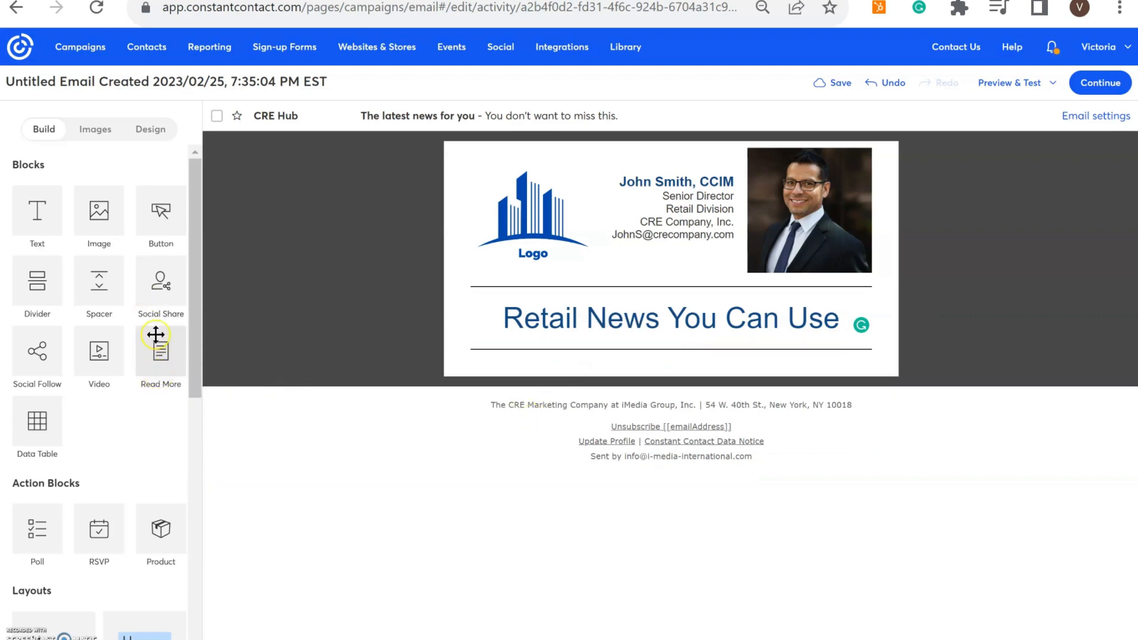
# Step: Place two Read More blocks side by side below the title's lower divider, using the existing newsletter's article layout as reference
pyautogui.moveTo(261, 366); pyautogui.dragTo(426, 358)
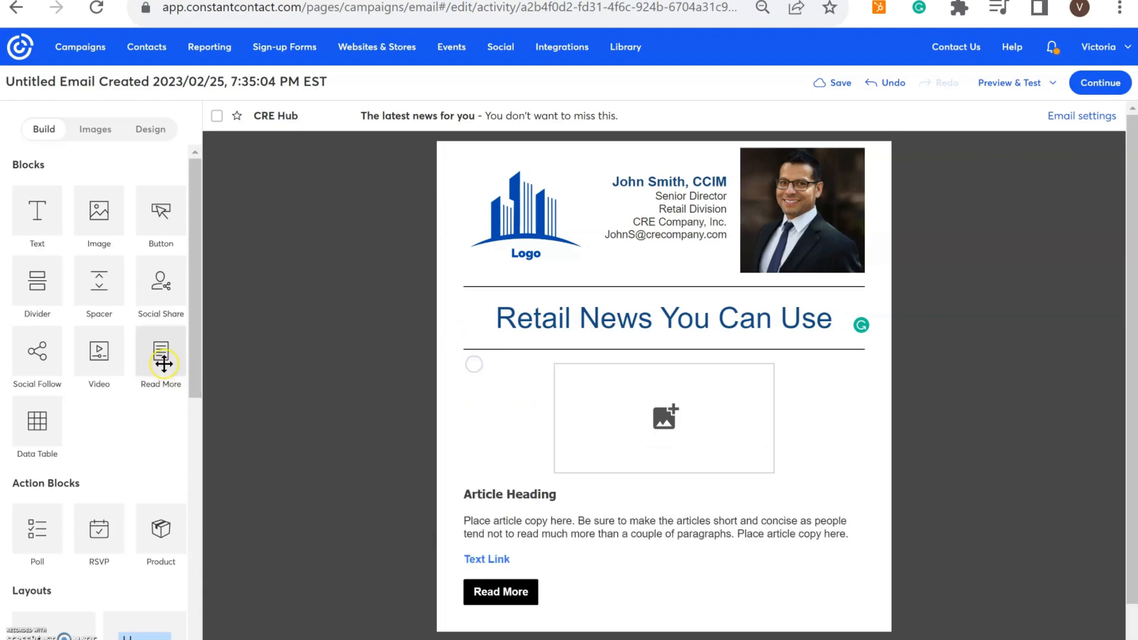
pyautogui.moveTo(156, 351); pyautogui.dragTo(439, 406)
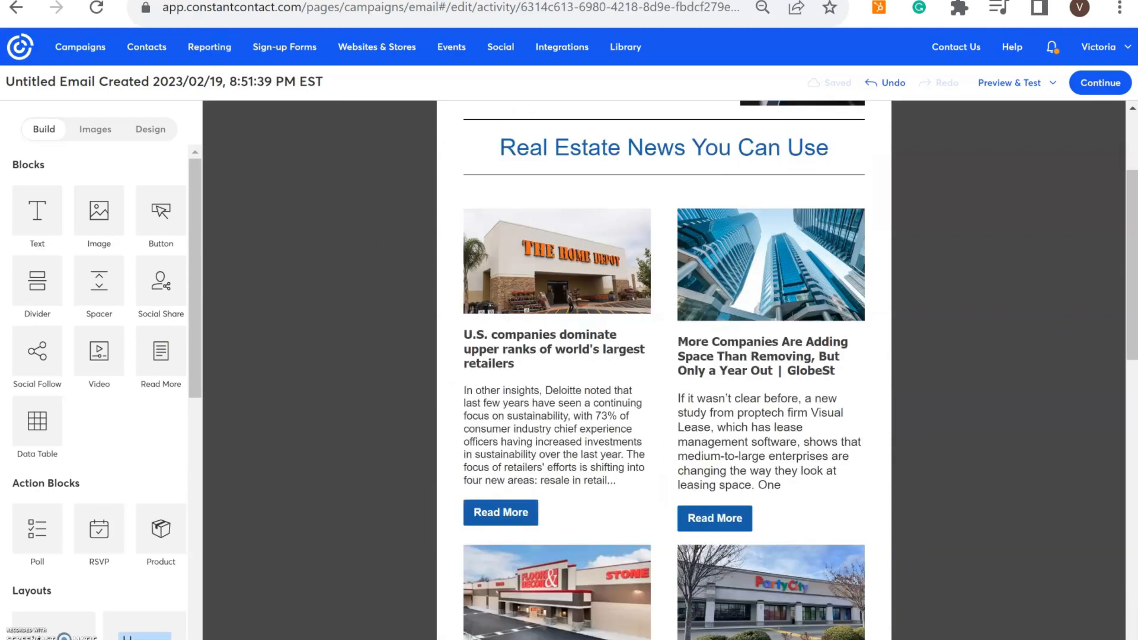
pyautogui.scroll(-3, 627, 355)
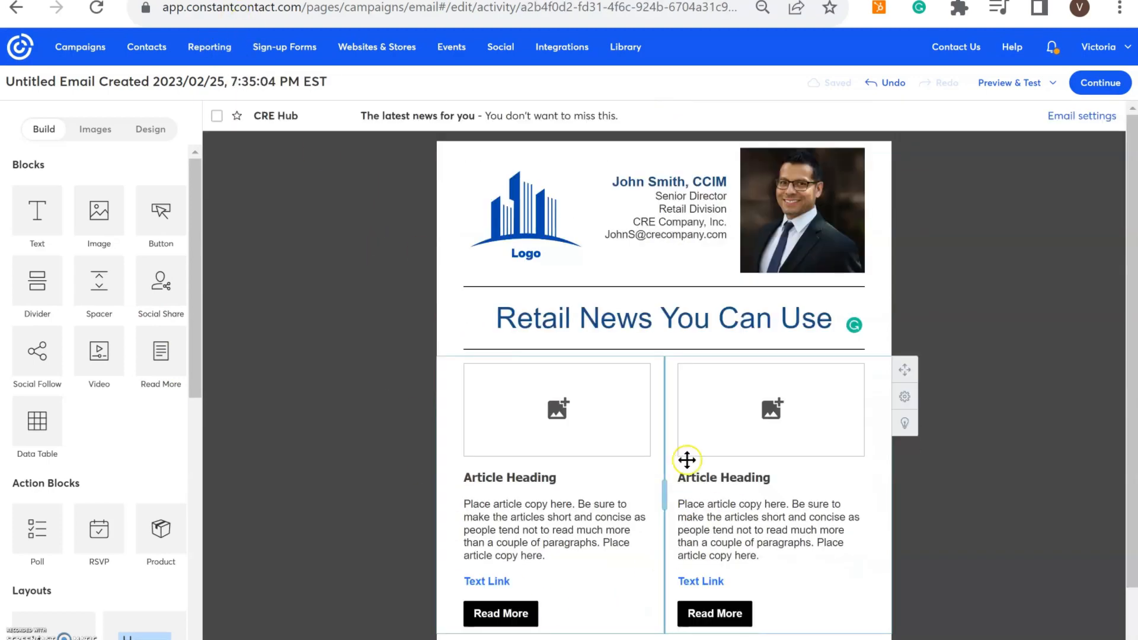
# Step: Duplicate the row of two Read More blocks and add a divider above each block in the copied row
pyautogui.scroll(-2, 684, 458)
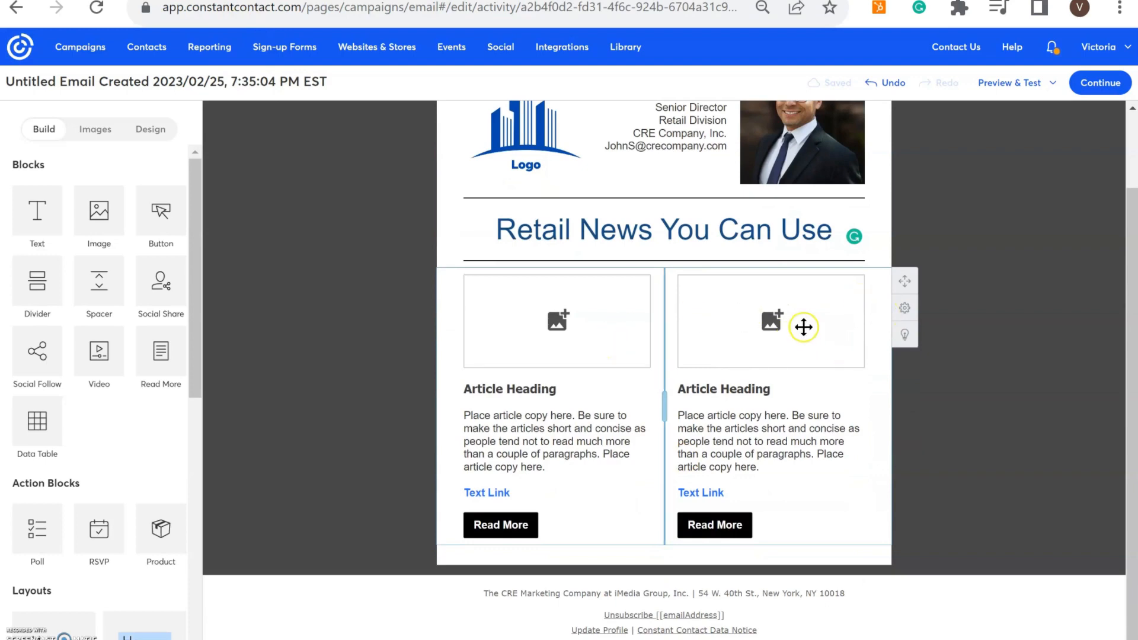
pyautogui.click(911, 313)
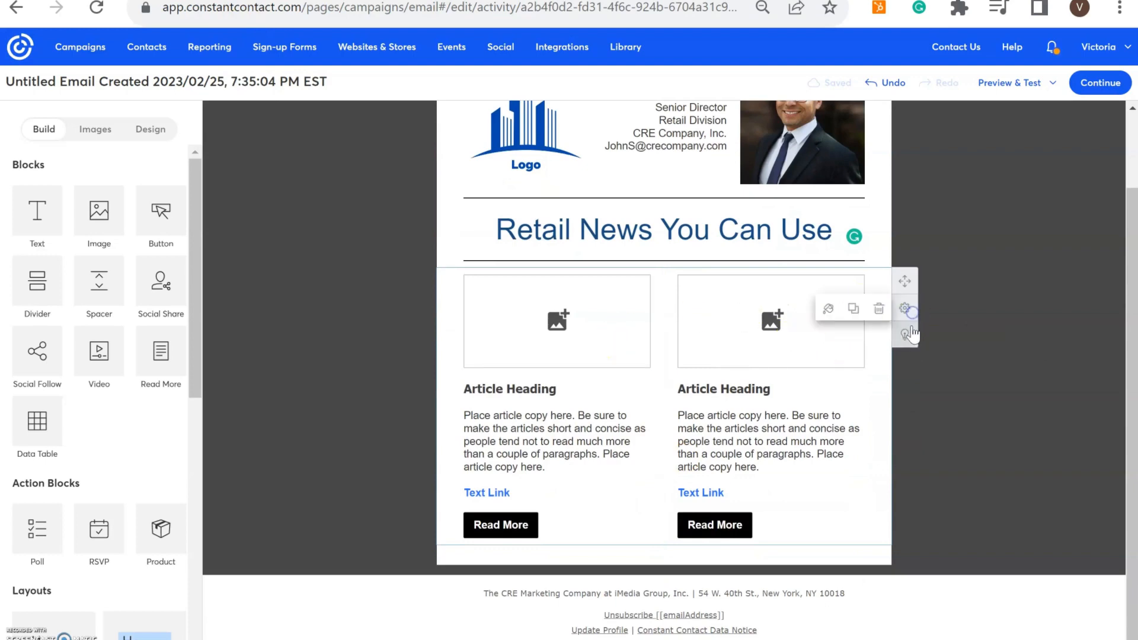
pyautogui.click(851, 309)
pyautogui.scroll(-3, 658, 468)
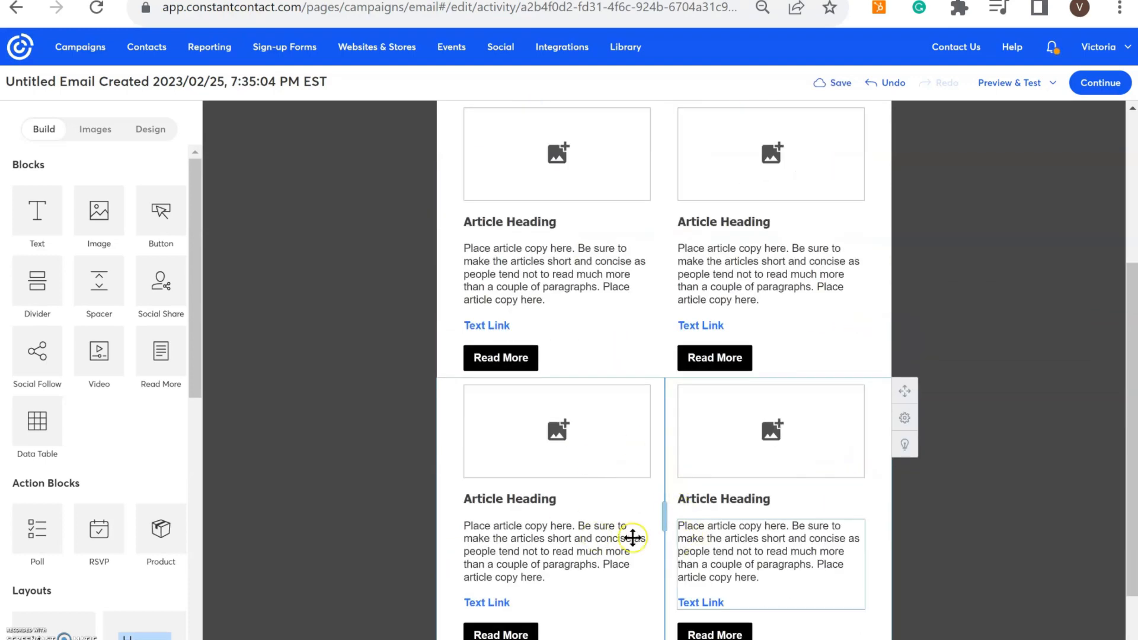
pyautogui.moveTo(27, 282); pyautogui.dragTo(563, 393)
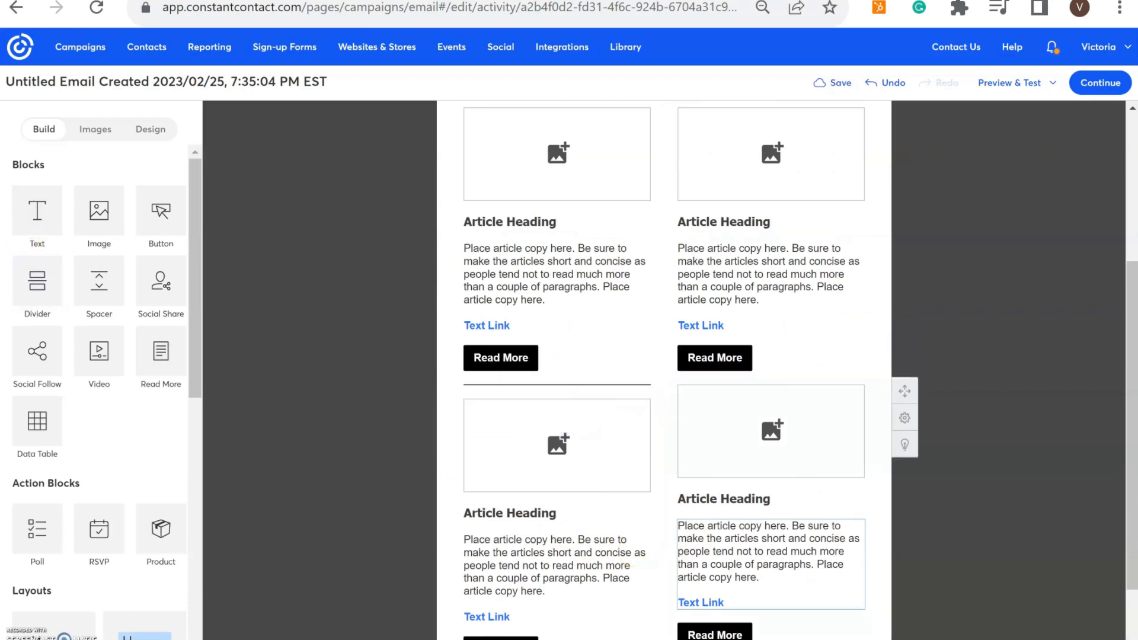
pyautogui.moveTo(43, 285); pyautogui.dragTo(764, 412)
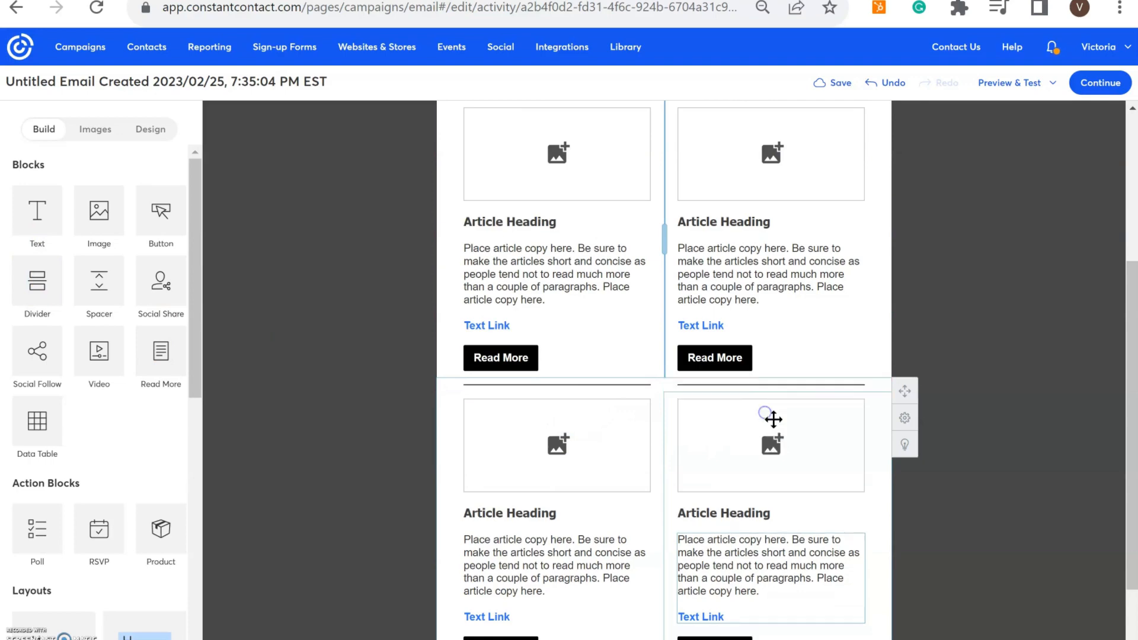
# Step: Open the first row's left Read More block for link entry and select the web address of the chainstoreage.com Floor & Decor article for copying
pyautogui.scroll(3, 802, 428)
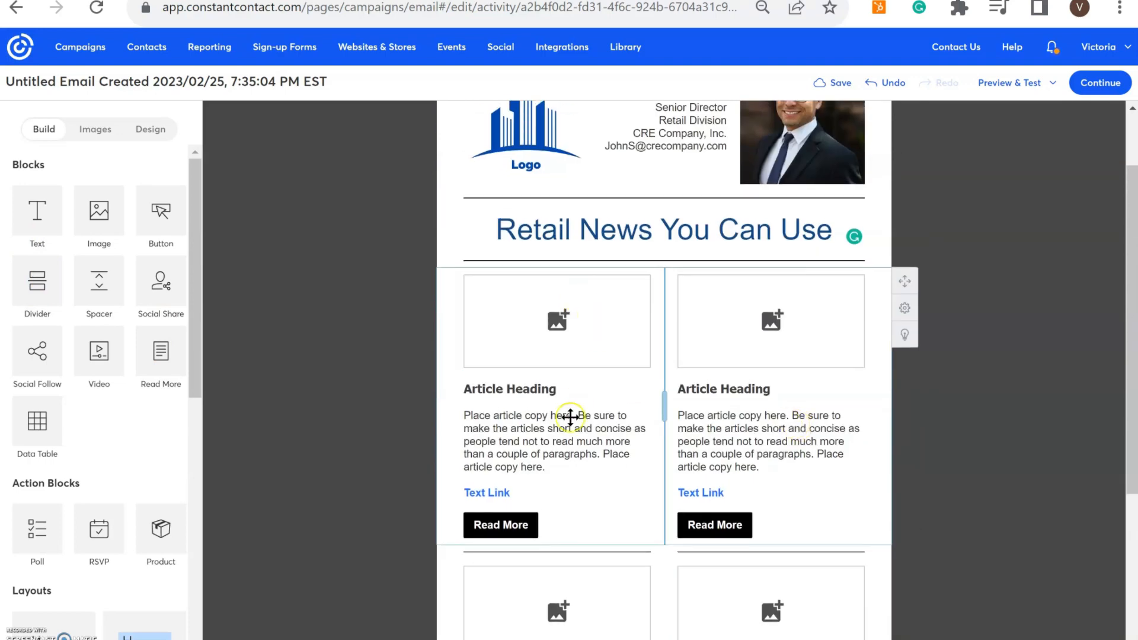
pyautogui.click(614, 481)
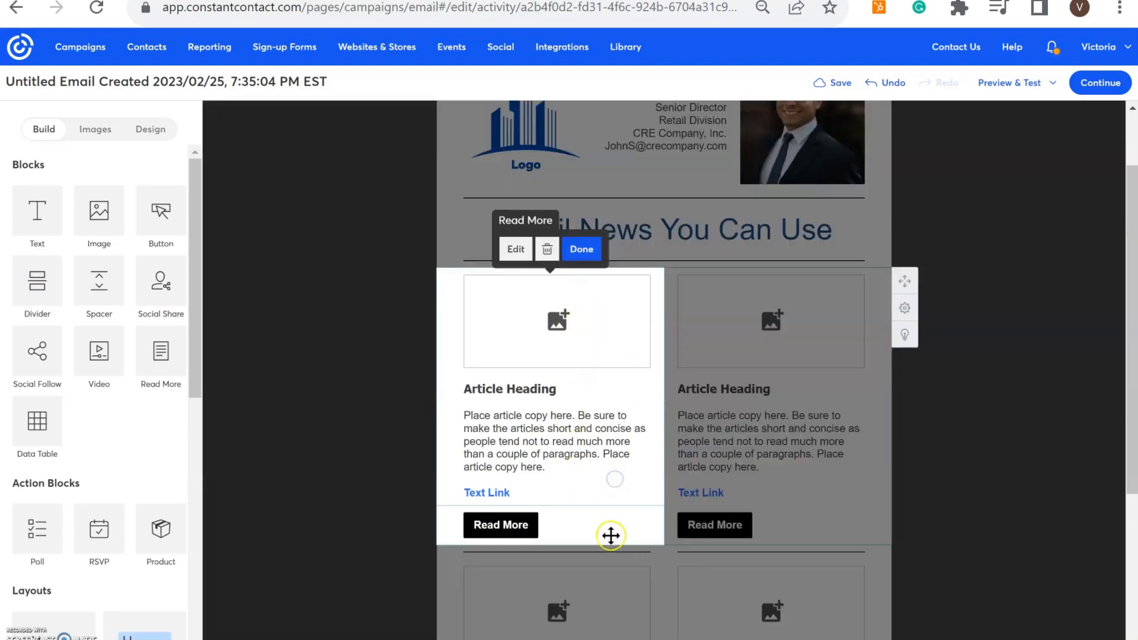
pyautogui.click(516, 249)
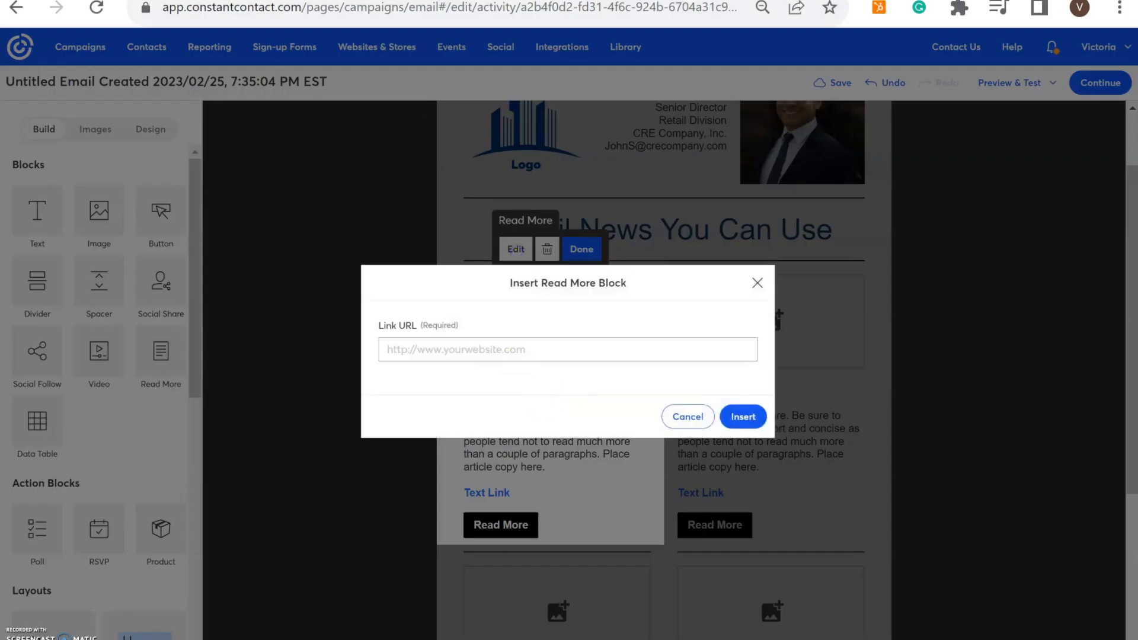
pyautogui.click(374, 0)
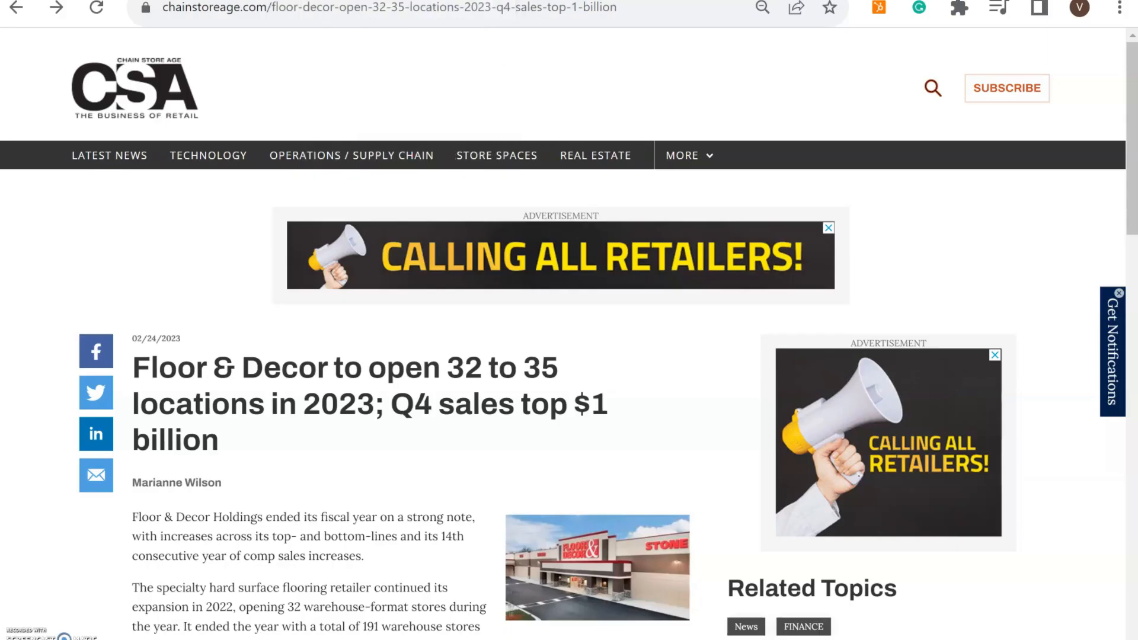
pyautogui.click(485, 13)
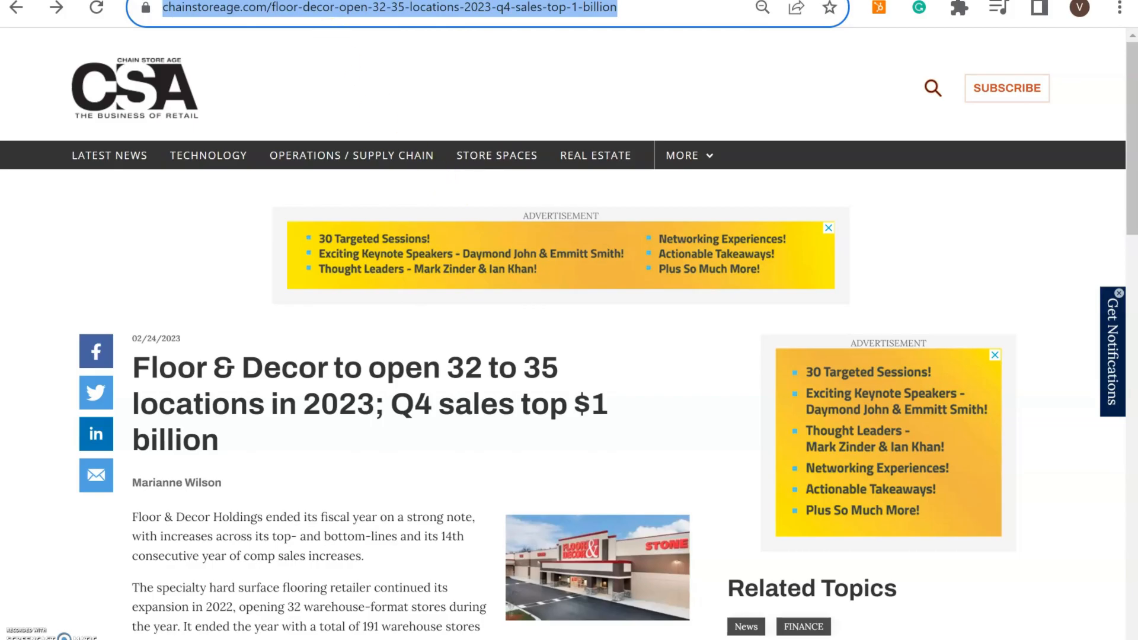
# Step: Paste the Floor & Decor article address as the Read More block's link URL, insert the article content and finish editing the block
pyautogui.click(237, 0)
pyautogui.rightClick(549, 349)
pyautogui.click(605, 372)
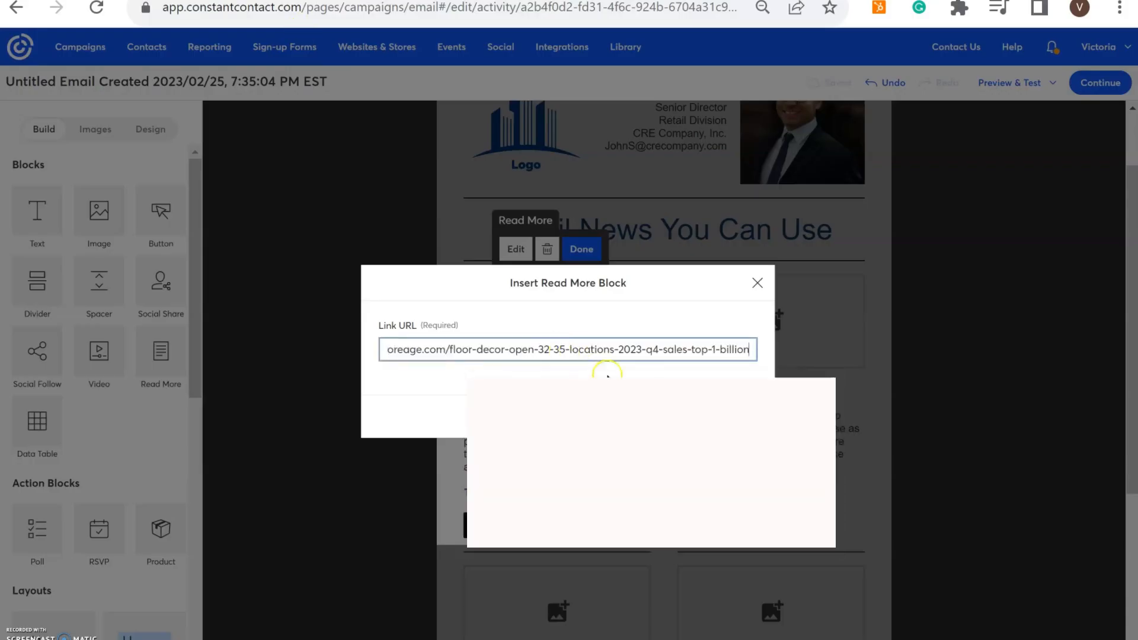
pyautogui.click(740, 417)
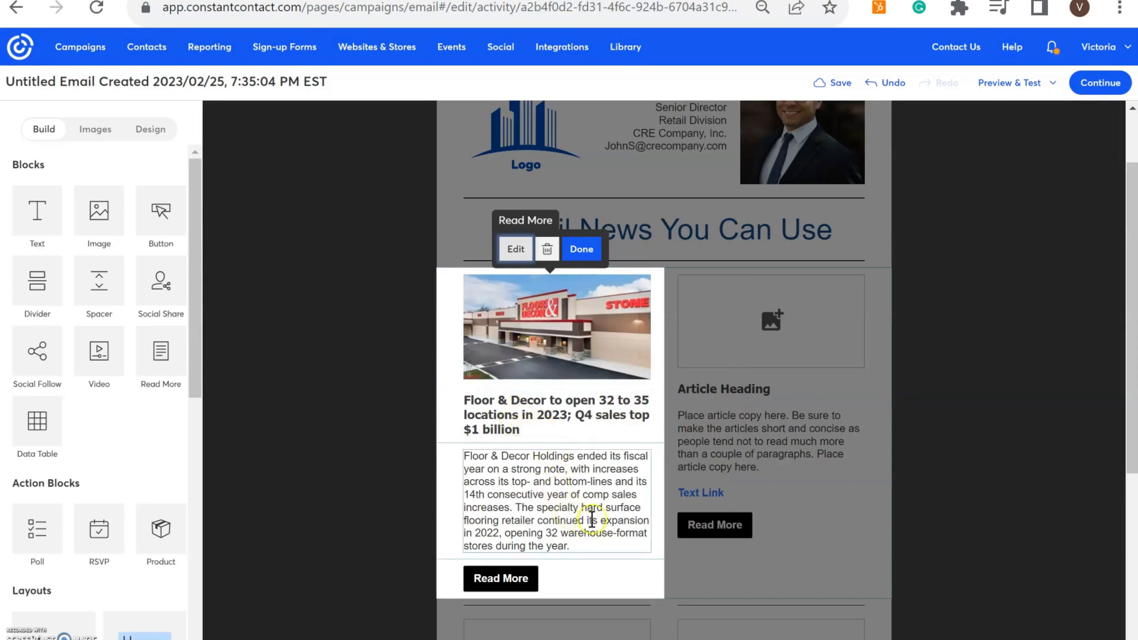
pyautogui.click(581, 249)
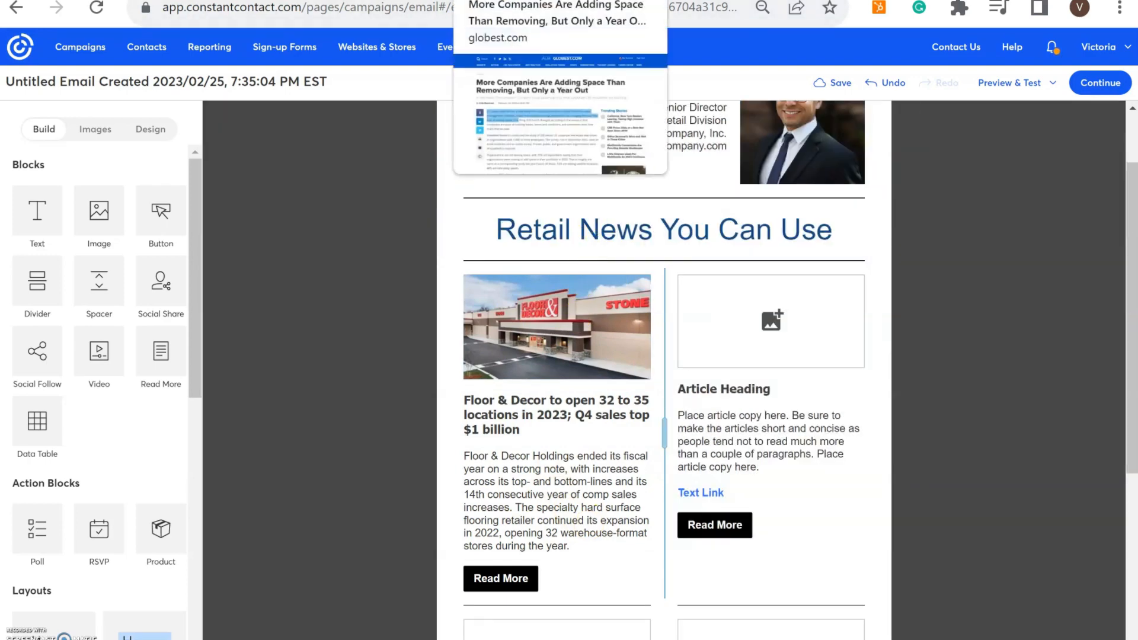
# Step: Copy the GlobeSt article's address and insert that article into the first row's right Read More block as its link URL
pyautogui.click(505, 1)
pyautogui.click(425, 8)
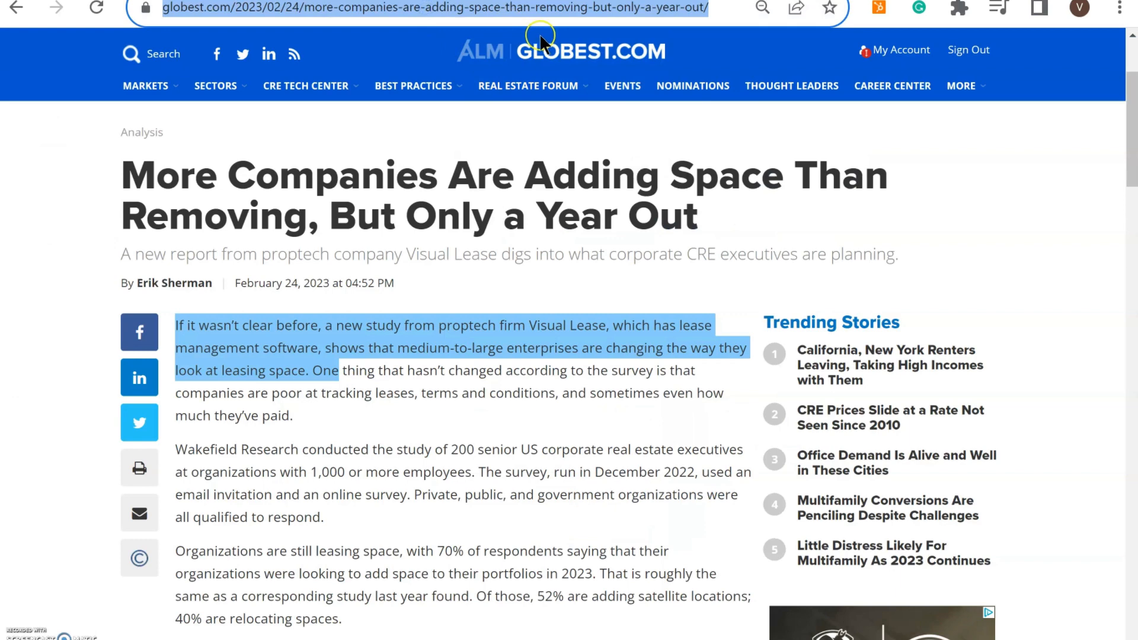
pyautogui.click(505, 0)
pyautogui.click(824, 519)
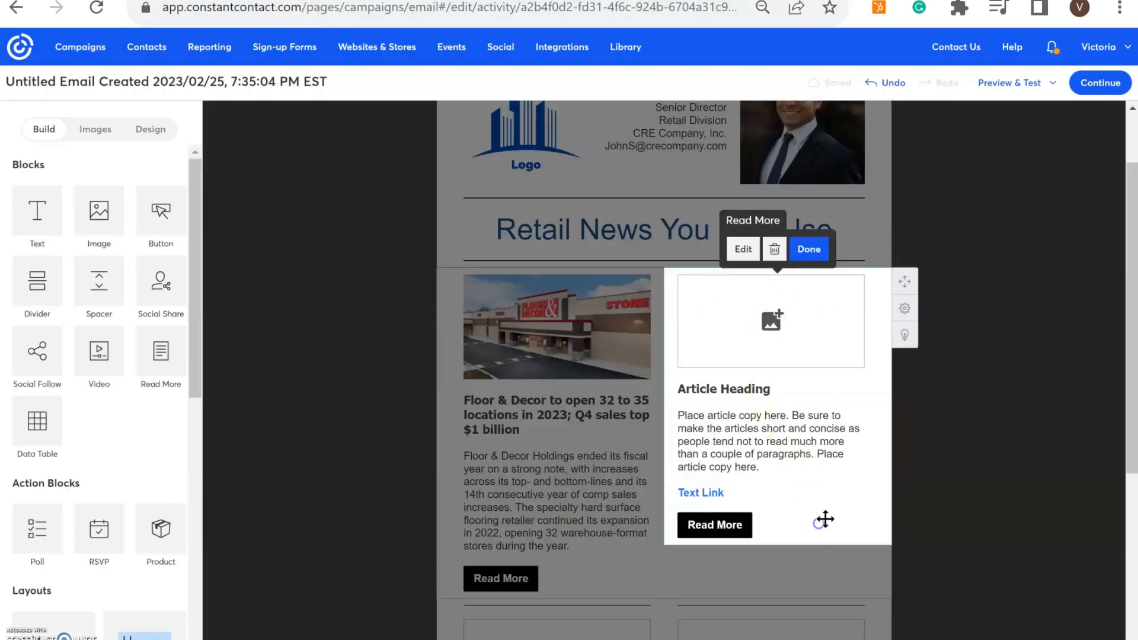
pyautogui.click(746, 249)
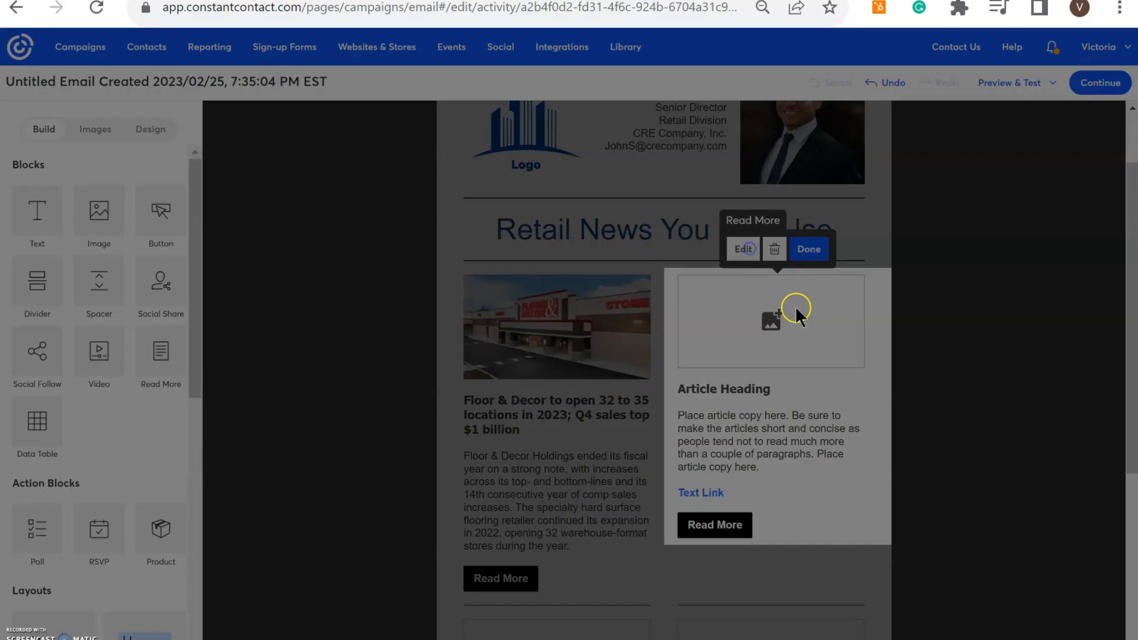
pyautogui.click(588, 352)
pyautogui.hotkey('ctrl', 'v')
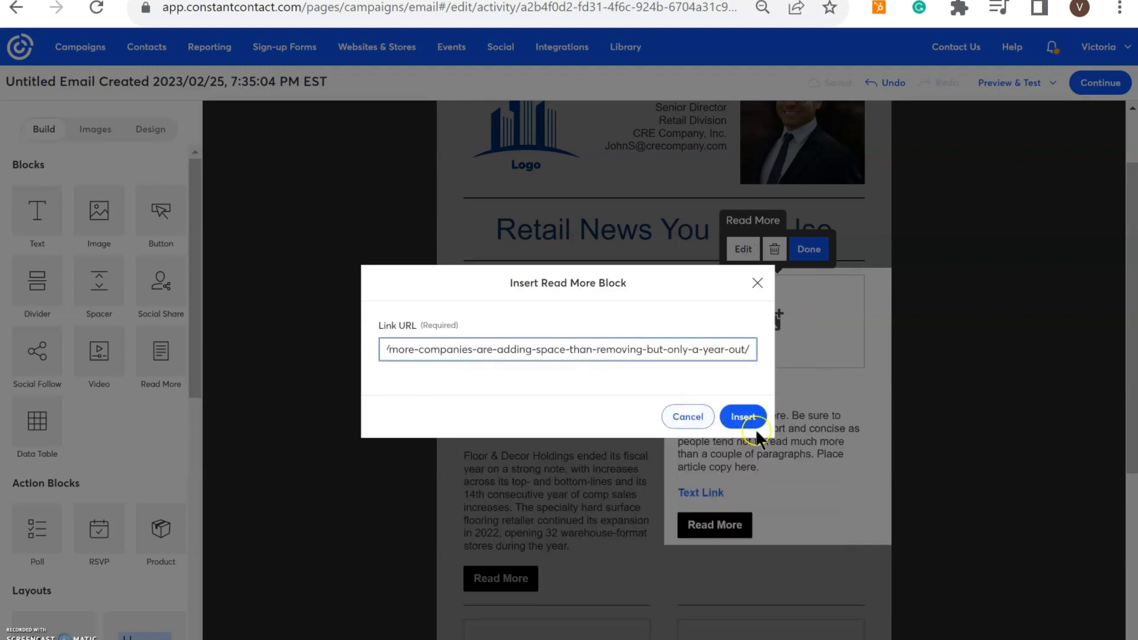
pyautogui.click(756, 426)
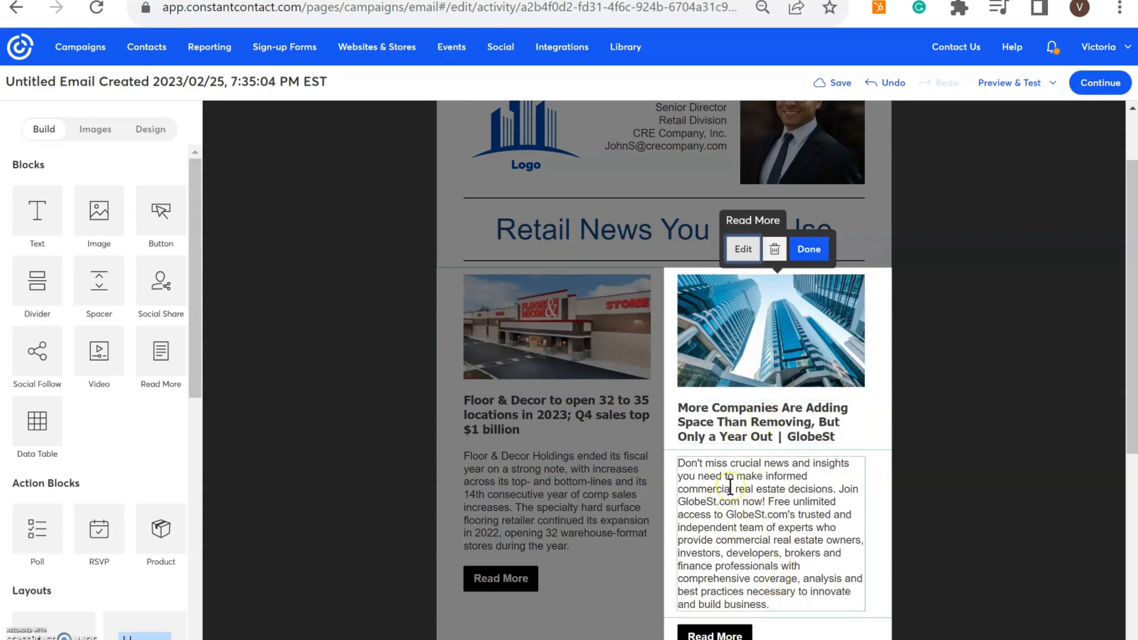
# Step: Replace the GlobeSt block's promotional body text with the article's full opening paragraph copied from its web page
pyautogui.click(509, 0)
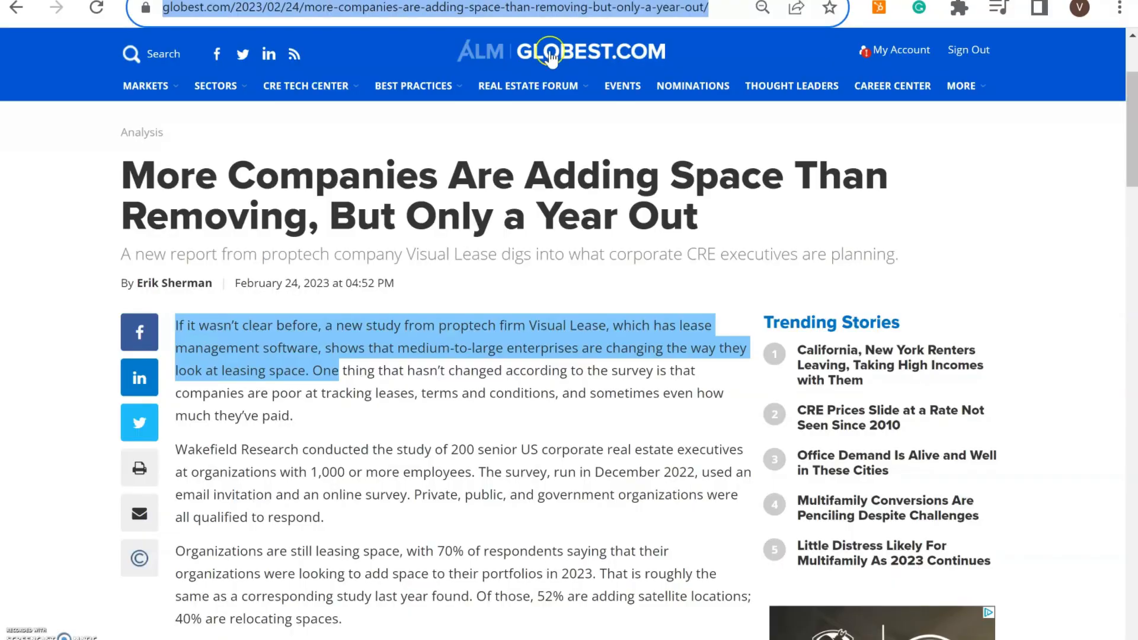
pyautogui.click(347, 376)
pyautogui.moveTo(310, 424); pyautogui.dragTo(180, 331)
pyautogui.hotkey('ctrl', 'c')
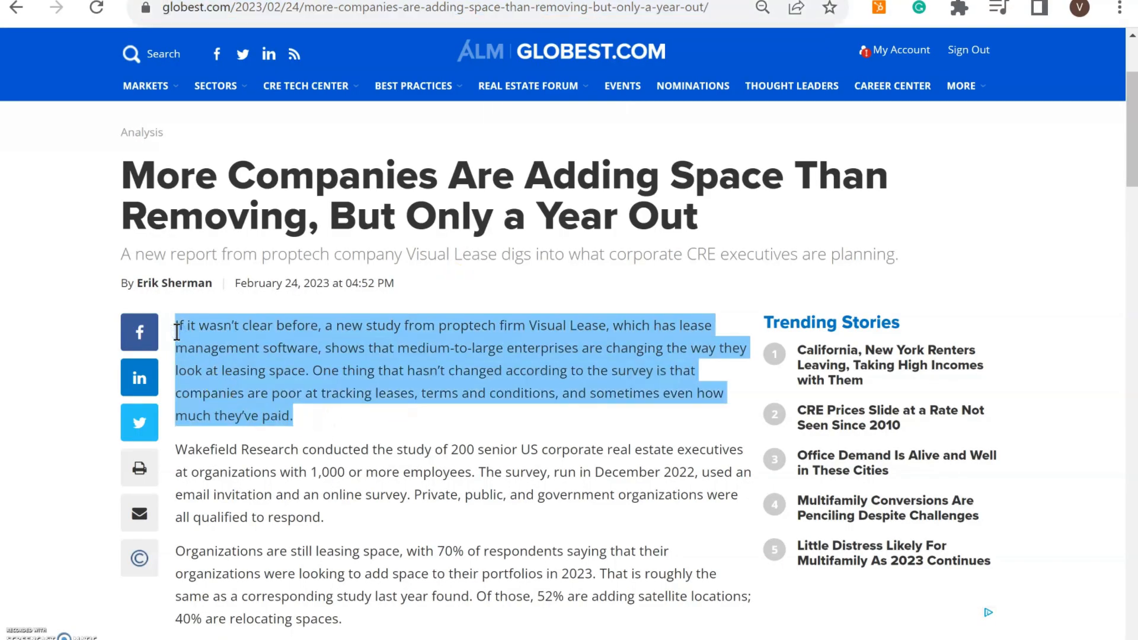
pyautogui.click(156, 0)
pyautogui.click(788, 537)
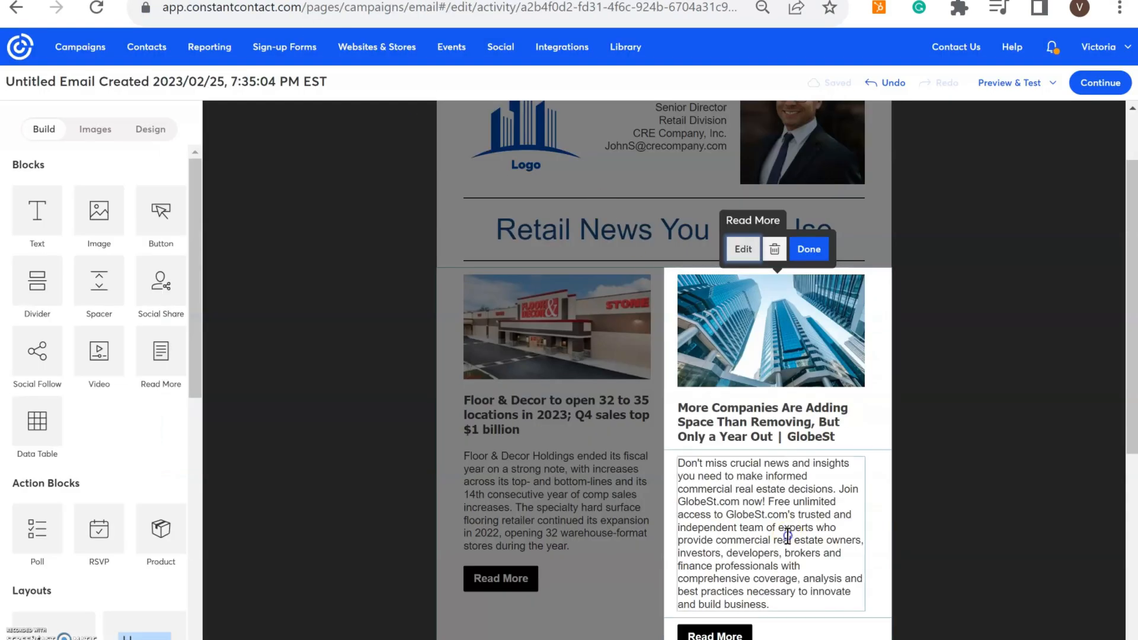
pyautogui.tripleClick(812, 596)
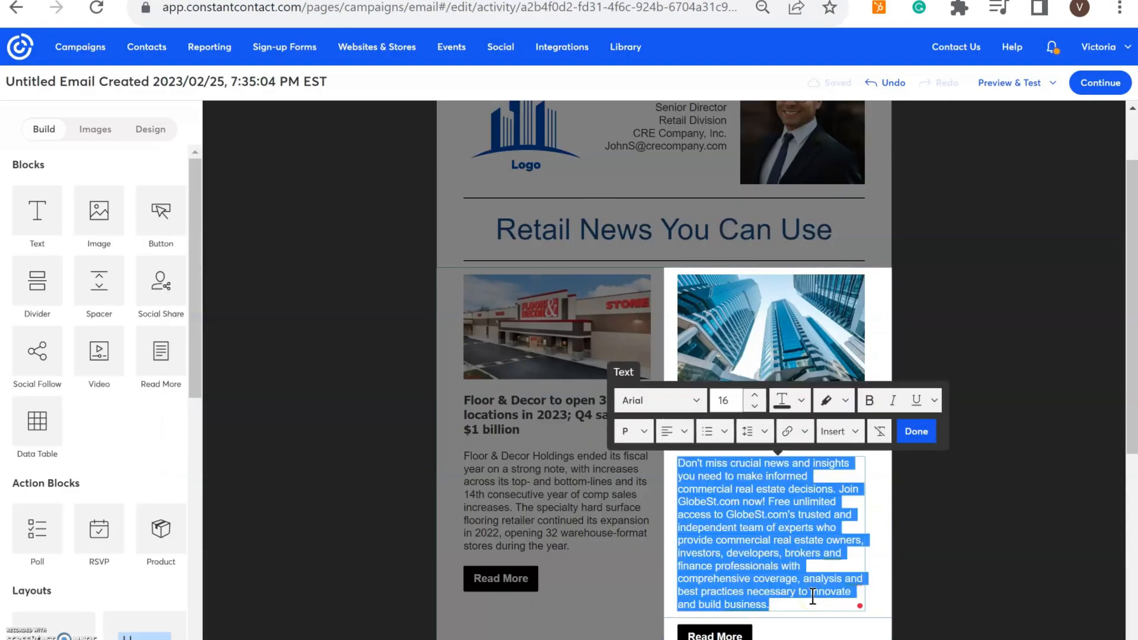
pyautogui.hotkey('ctrl', 'v')
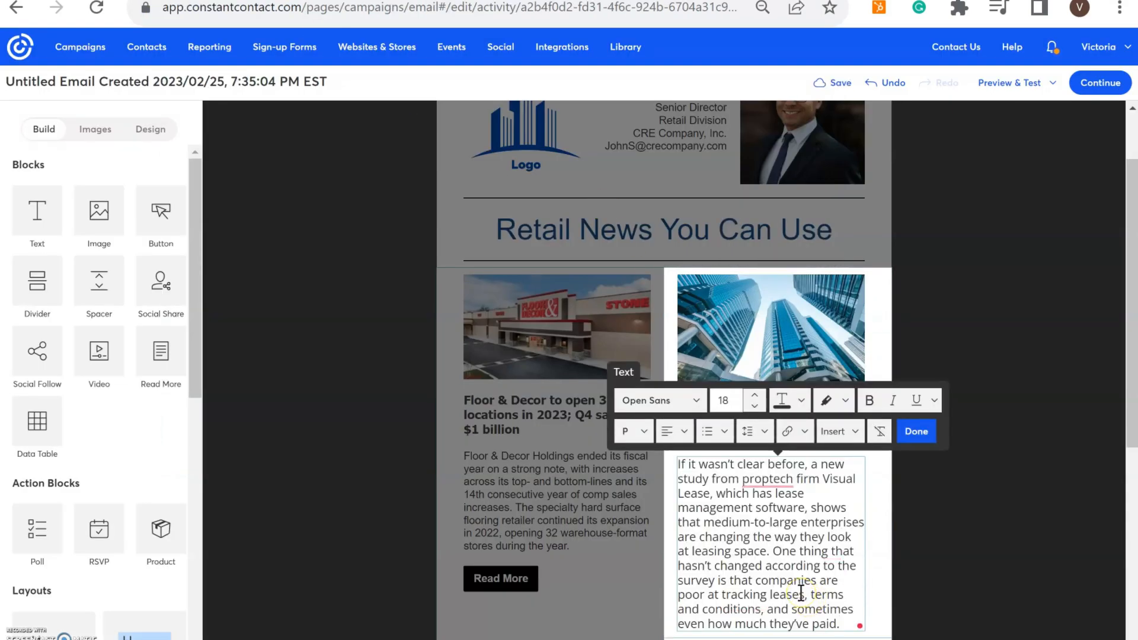
# Step: Format the pasted GlobeSt paragraph in Arial at size 16 and finish editing the text
pyautogui.tripleClick(800, 594)
pyautogui.click(669, 403)
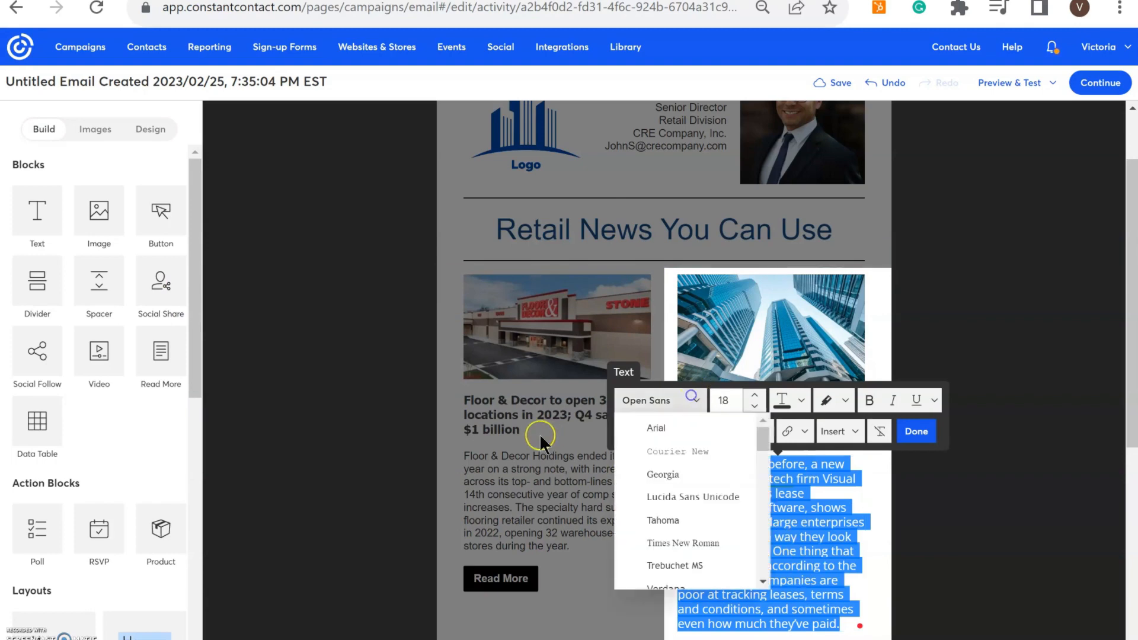
pyautogui.click(668, 428)
pyautogui.click(754, 406)
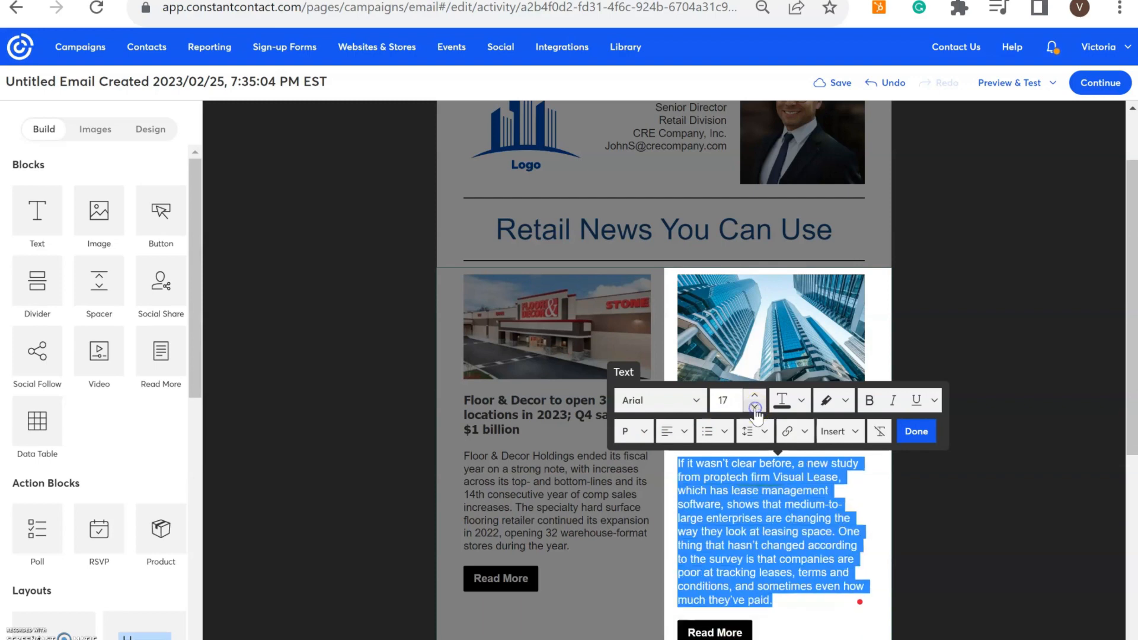
pyautogui.click(754, 408)
pyautogui.rightClick(754, 407)
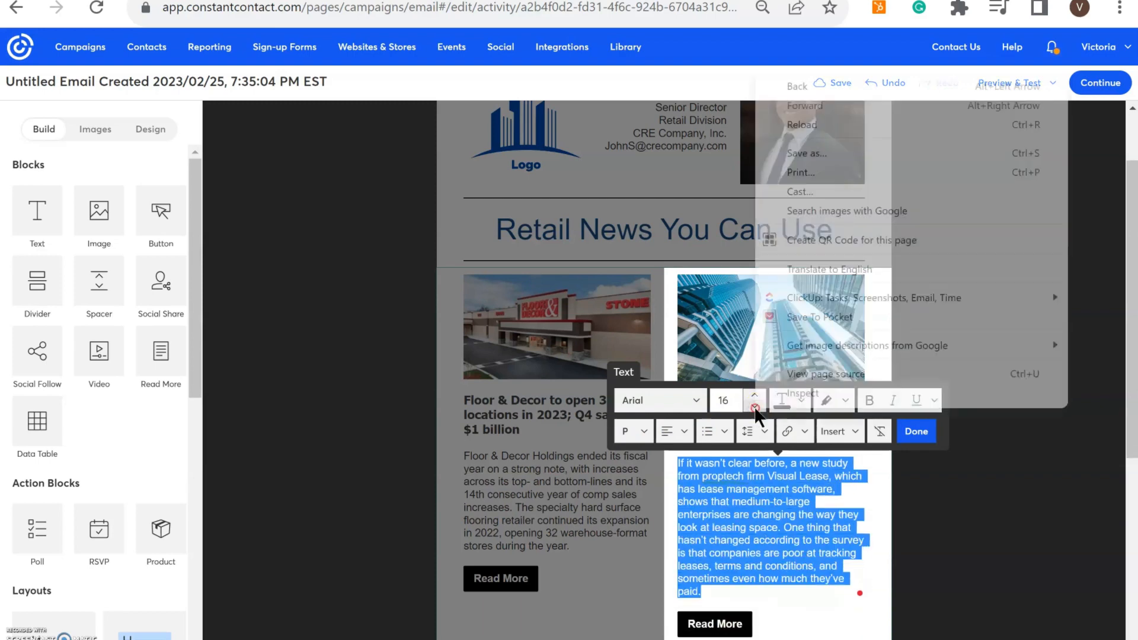
pyautogui.click(917, 438)
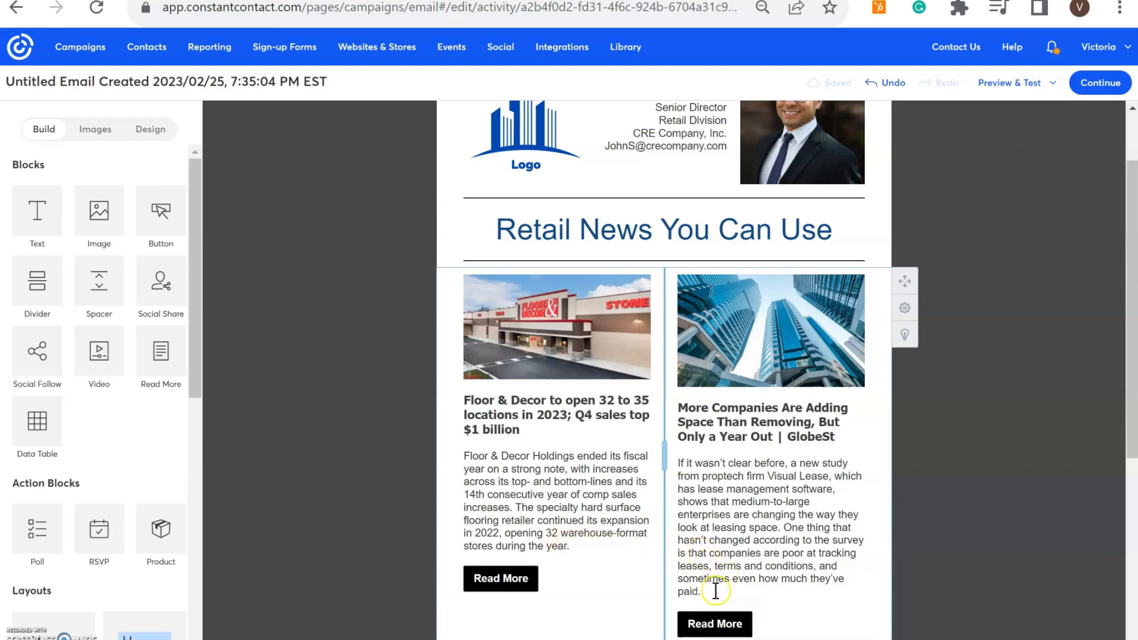
# Step: Shorten the GlobeSt paragraph by replacing everything after "is that companies" with an ellipsis, and finish editing the block
pyautogui.moveTo(693, 593); pyautogui.dragTo(757, 552)
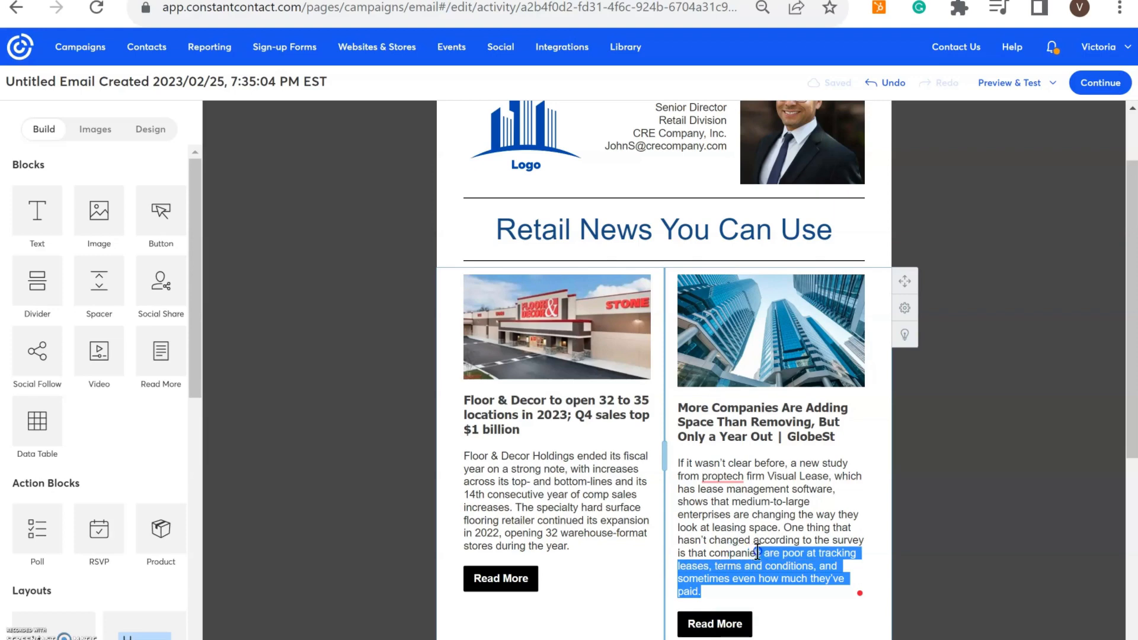
pyautogui.click(835, 620)
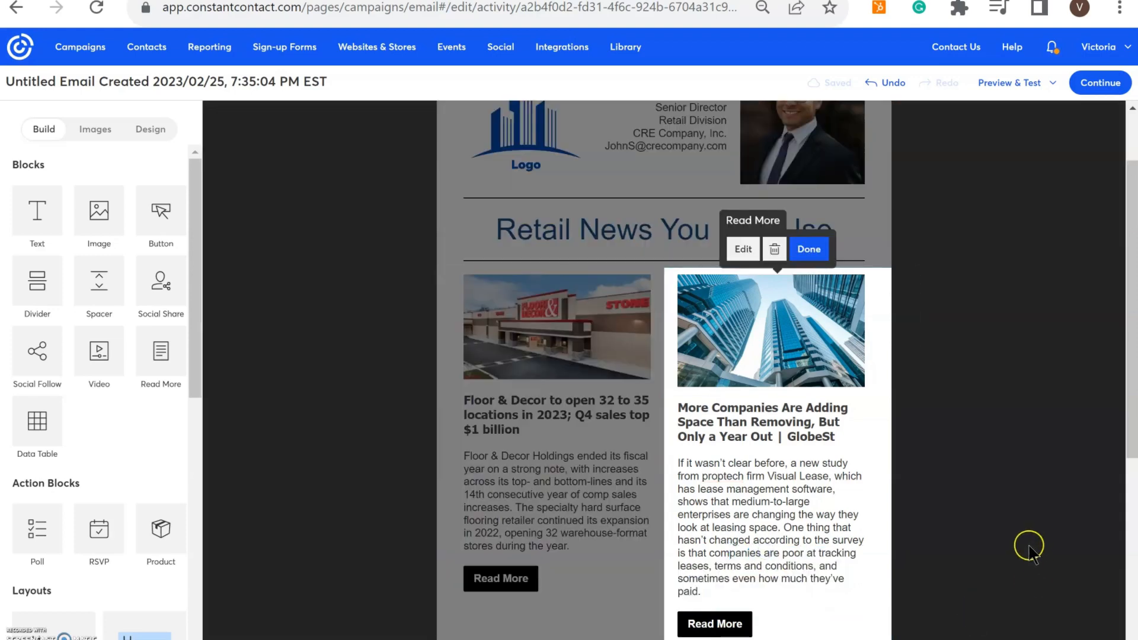
pyautogui.moveTo(764, 561); pyautogui.dragTo(764, 590)
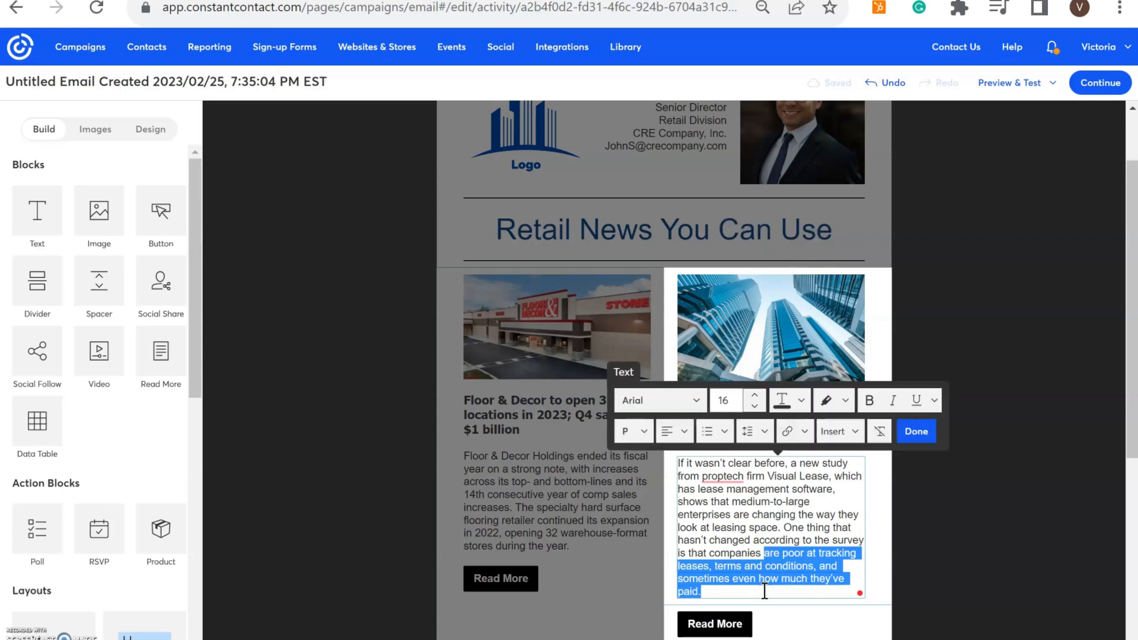
pyautogui.press('Delete')
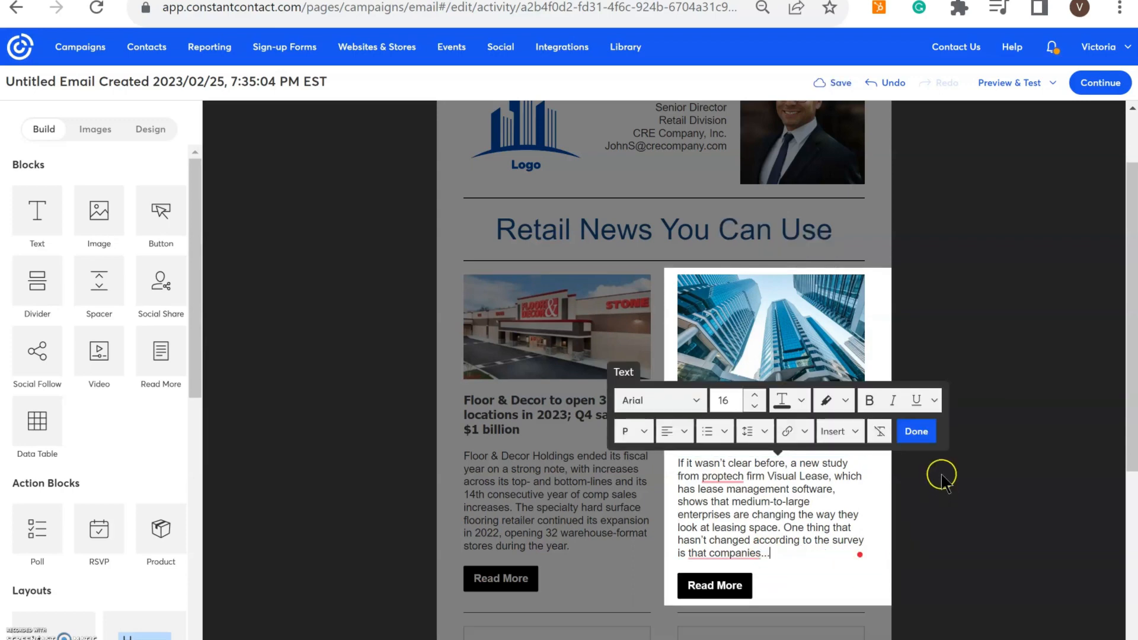
pyautogui.click(929, 434)
pyautogui.click(807, 249)
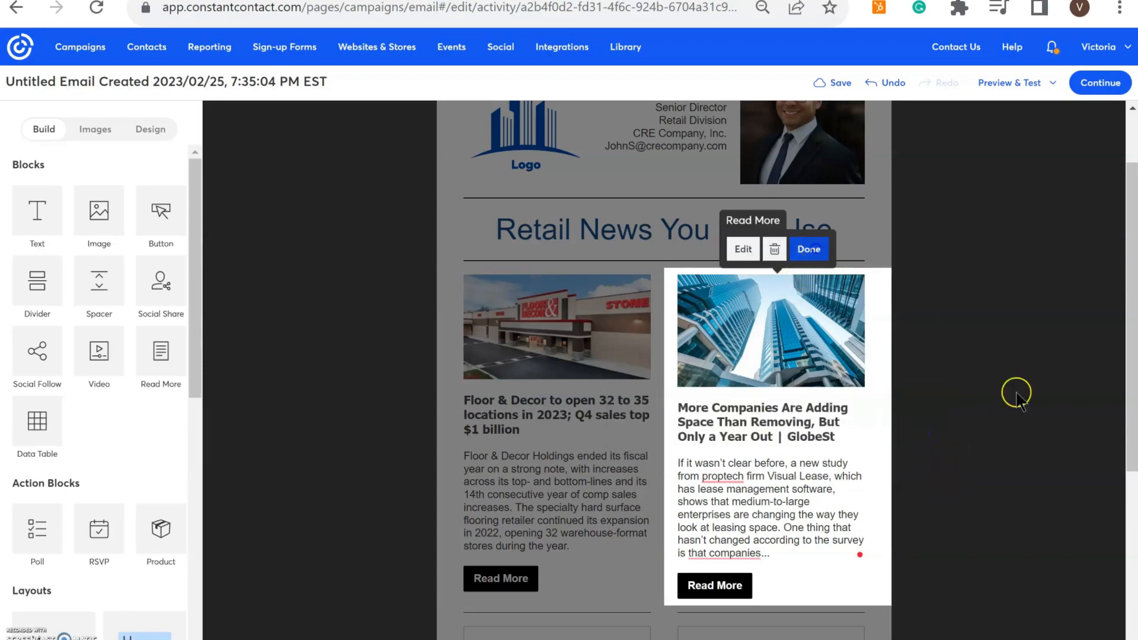
# Step: Copy the address of Retail Dive's Ikea climate footprint article and insert that article into the second row's left Read More block
pyautogui.scroll(-5, 808, 407)
pyautogui.click(804, 408)
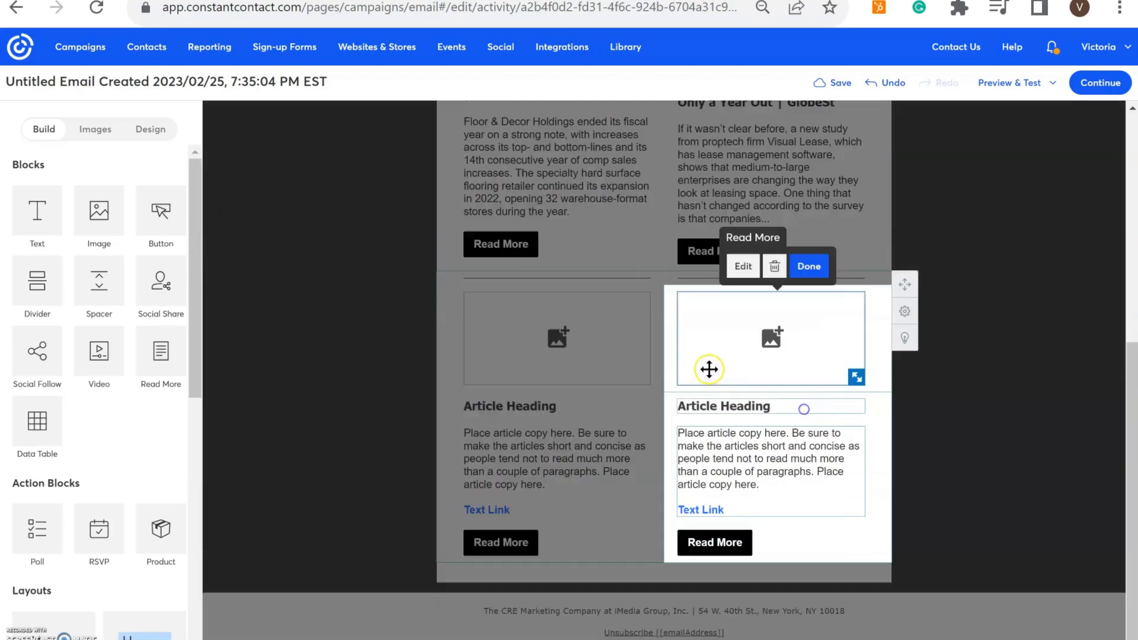
pyautogui.click(580, 327)
pyautogui.click(531, 2)
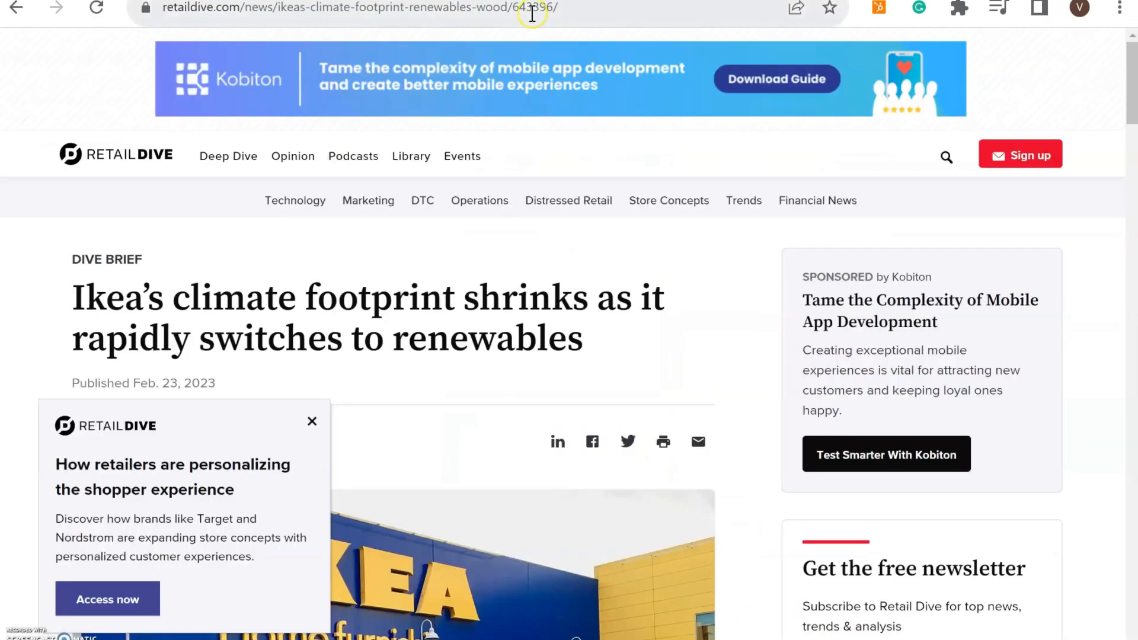
pyautogui.click(531, 17)
pyautogui.click(348, 1)
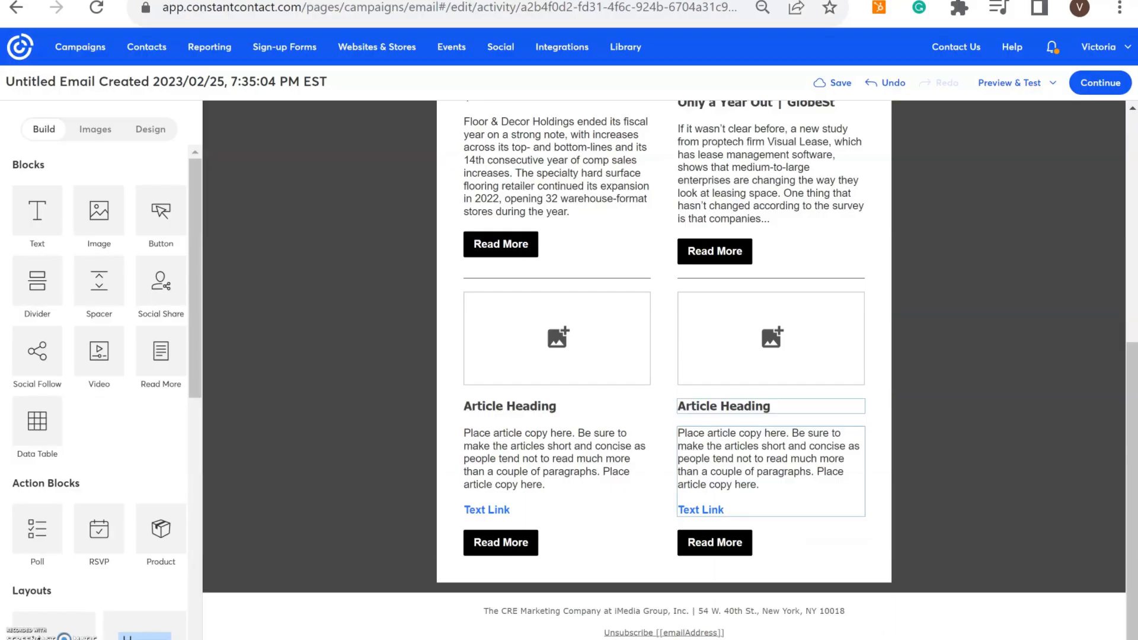
pyautogui.click(610, 529)
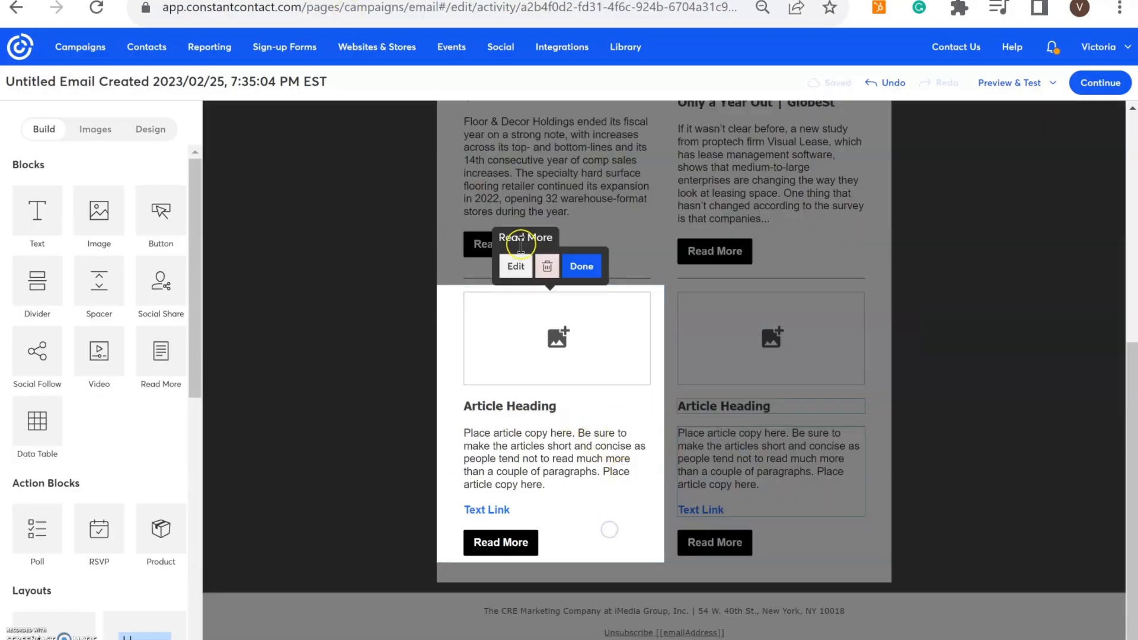
pyautogui.click(515, 264)
pyautogui.click(526, 347)
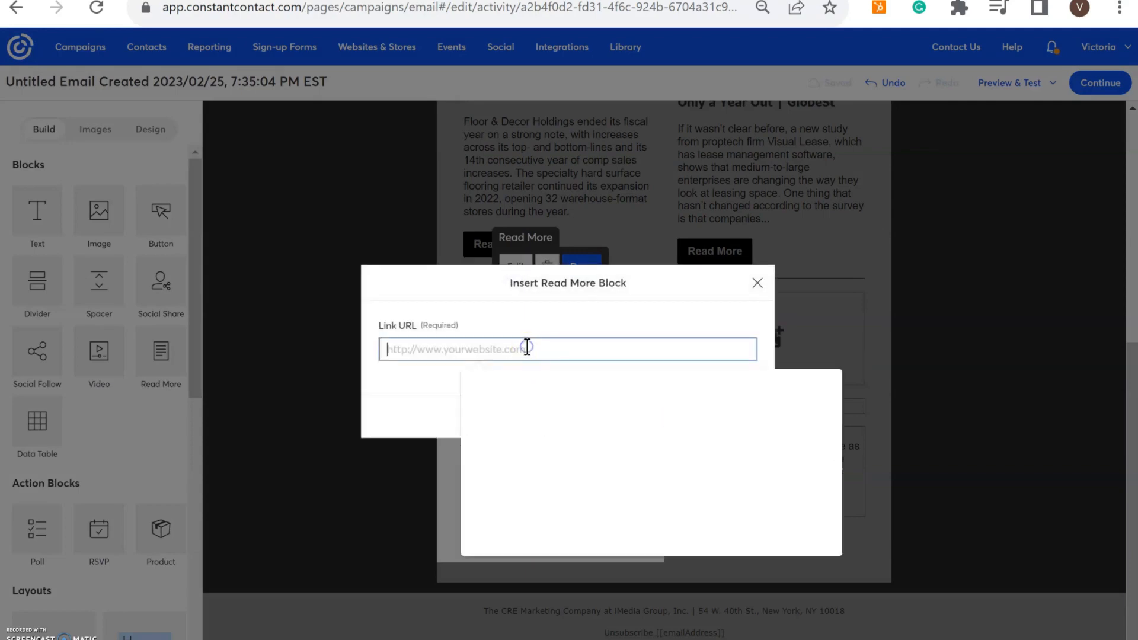
pyautogui.hotkey('ctrl', 'v')
pyautogui.click(743, 417)
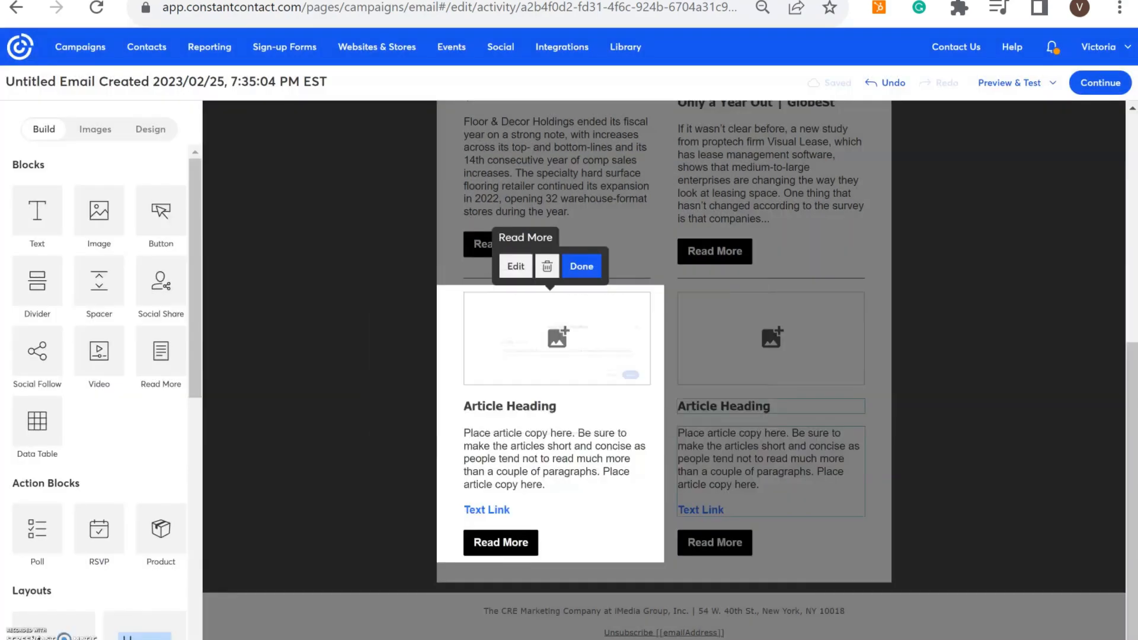
# Step: Copy the address of Retail Dive's Wayfair Houston fulfillment center article and insert that article into the second row's right Read More block
pyautogui.click(566, 1)
pyautogui.click(605, 12)
pyautogui.hotkey('ctrl', 'c')
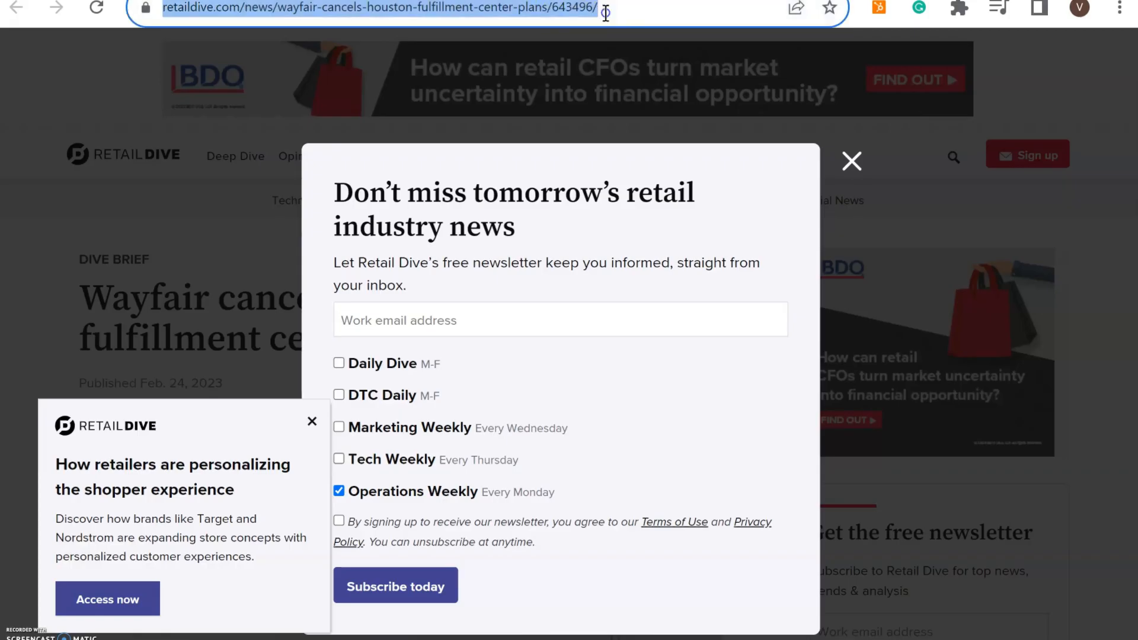
pyautogui.click(379, 1)
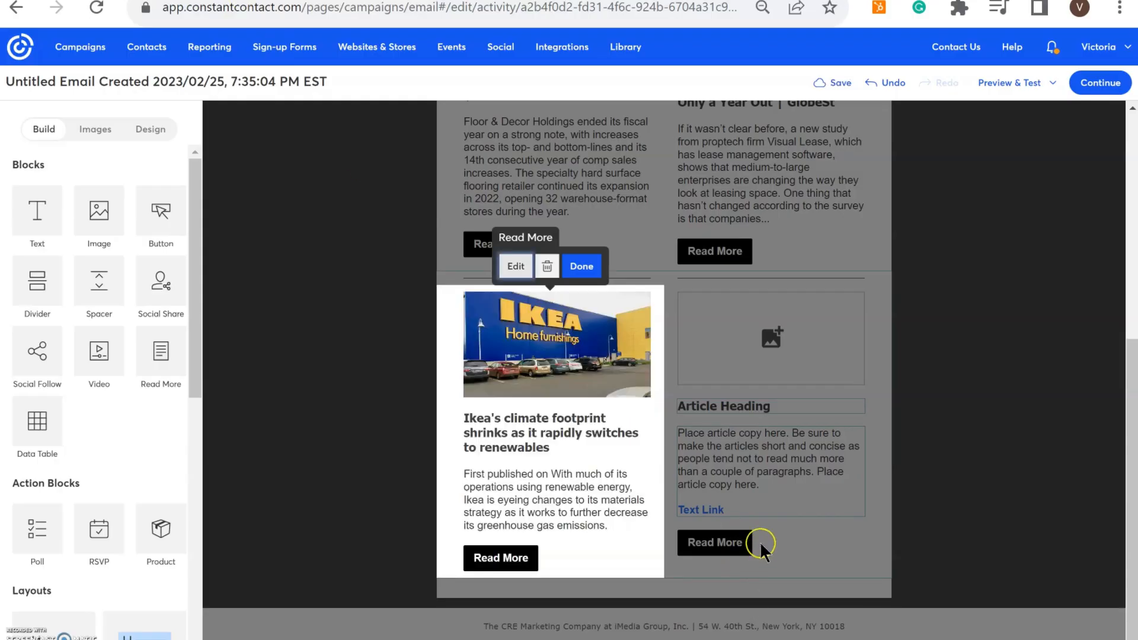
pyautogui.click(808, 545)
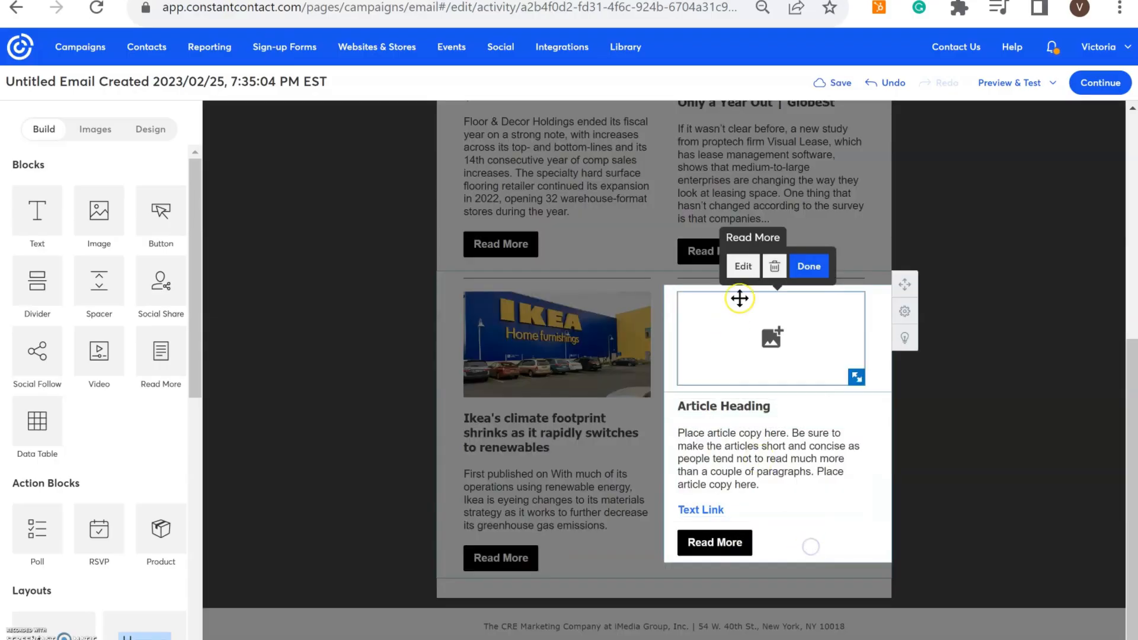
pyautogui.click(748, 266)
pyautogui.click(589, 349)
pyautogui.hotkey('ctrl', 'v')
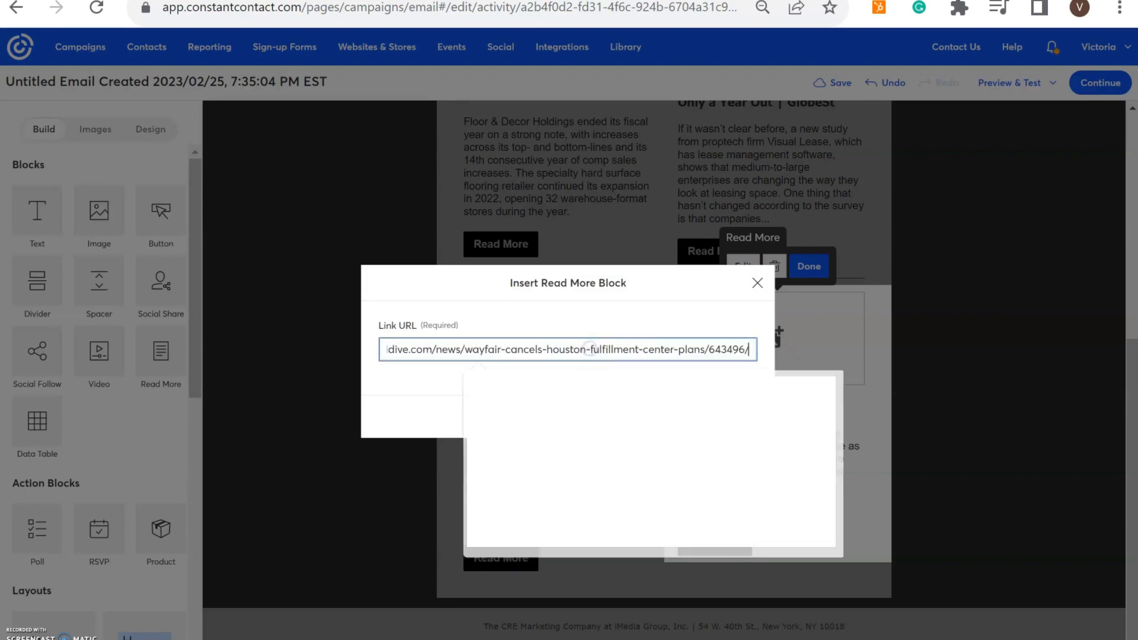
pyautogui.click(742, 417)
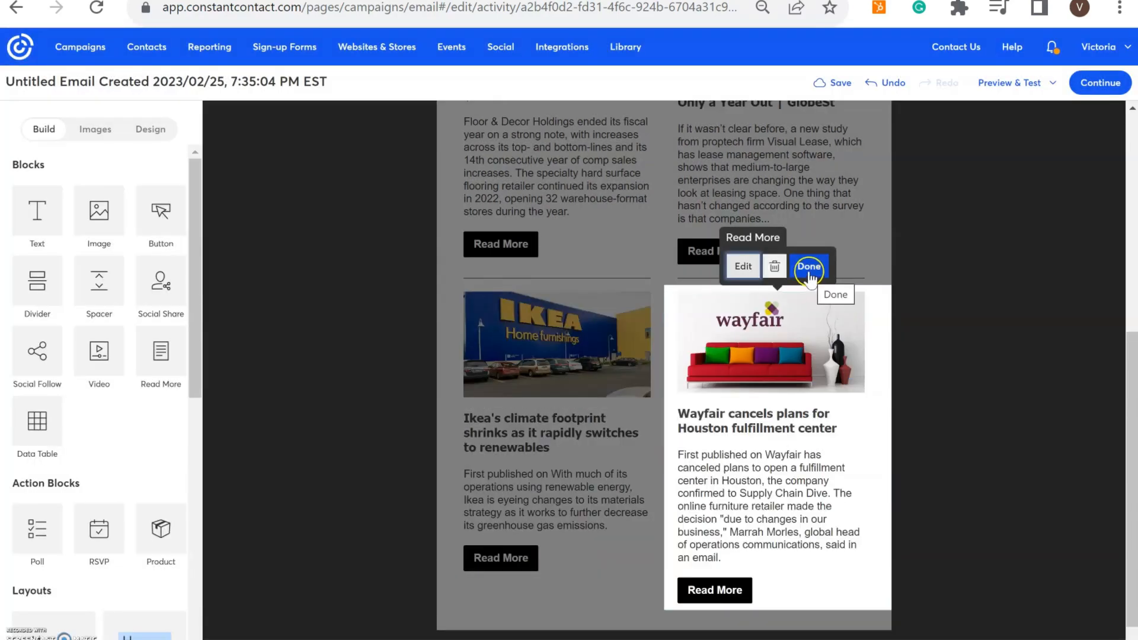
# Step: Shorten the Wayfair summary by replacing everything after the spokesperson's first name with an ellipsis, and finish editing the block
pyautogui.click(748, 558)
pyautogui.moveTo(735, 560); pyautogui.dragTo(772, 529)
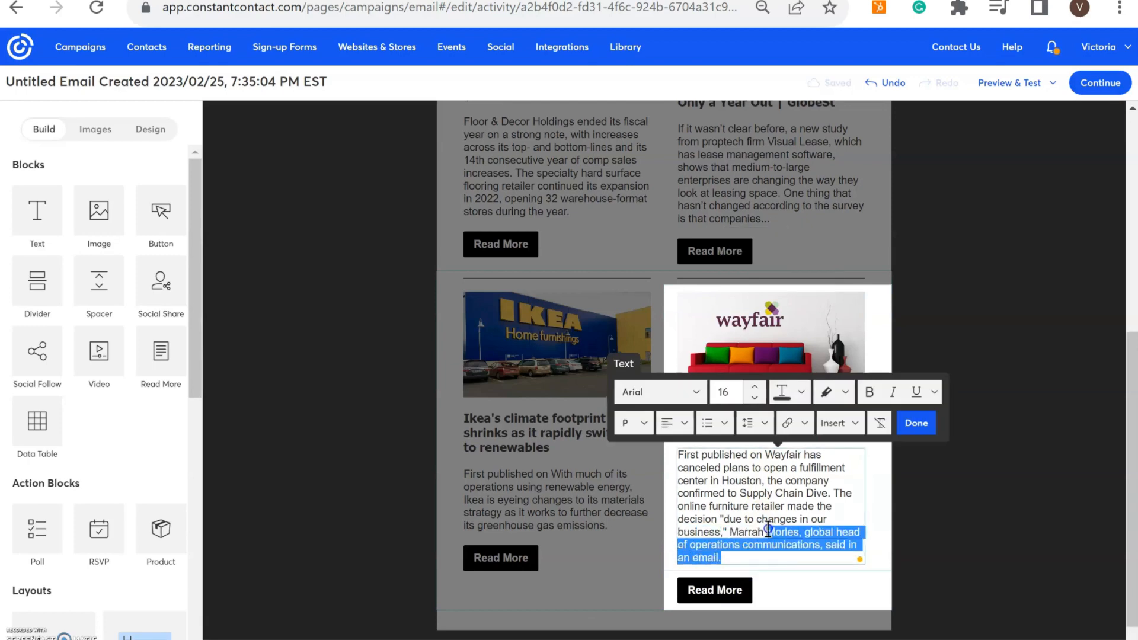
pyautogui.press('BackSpace')
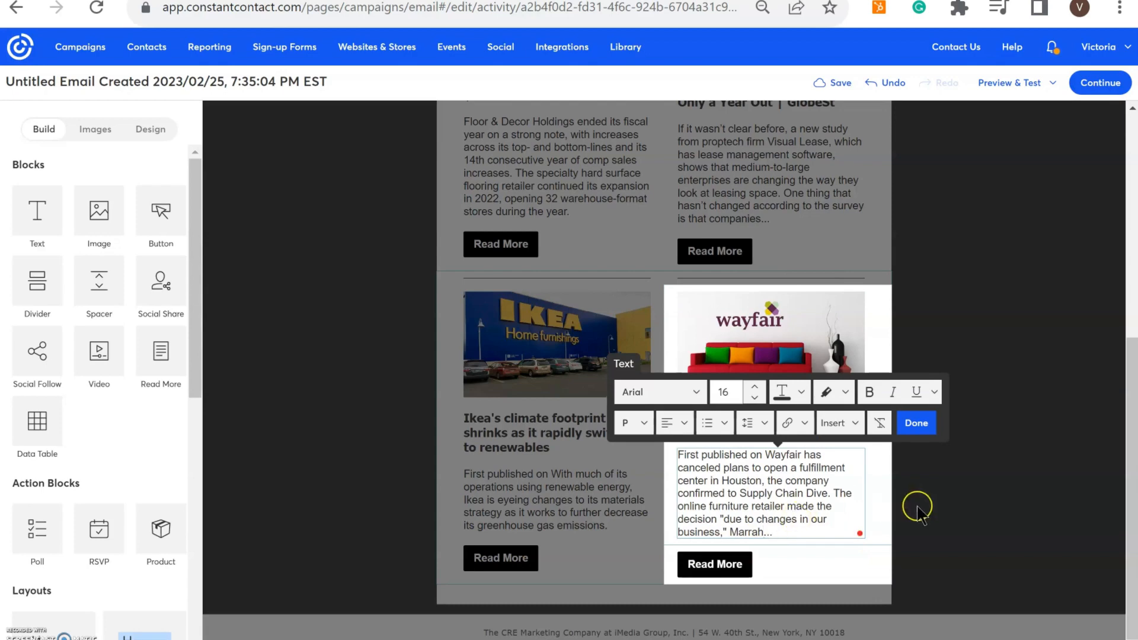
pyautogui.click(916, 423)
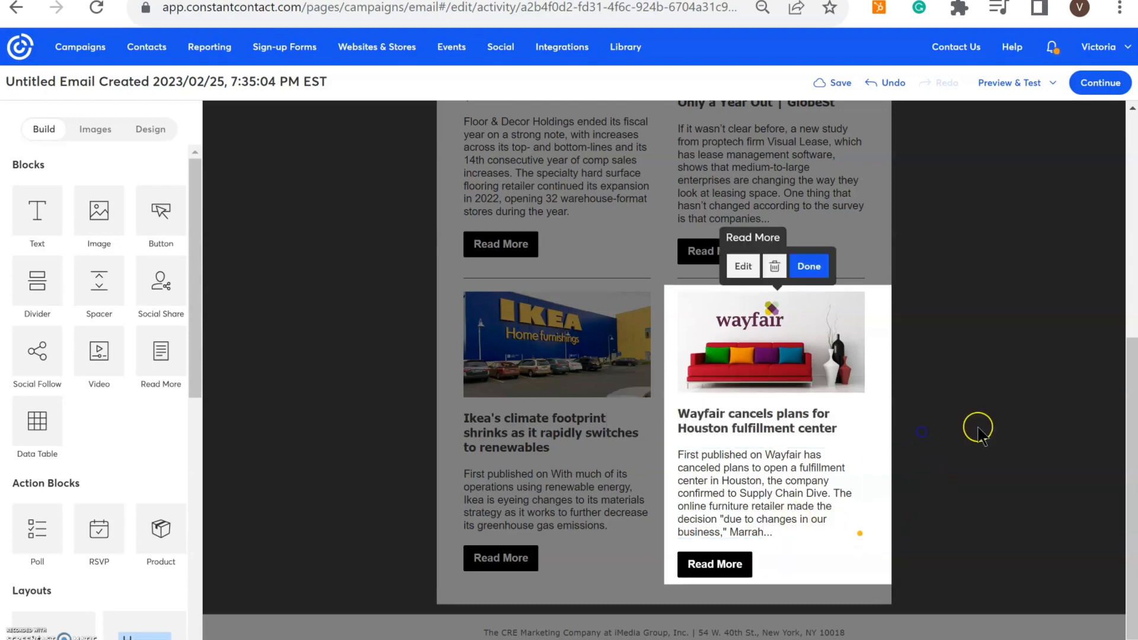
pyautogui.click(821, 268)
# Step: Compare with the finished sample email and add a divider beneath the Ikea and Wayfair article row
pyautogui.scroll(3, 818, 287)
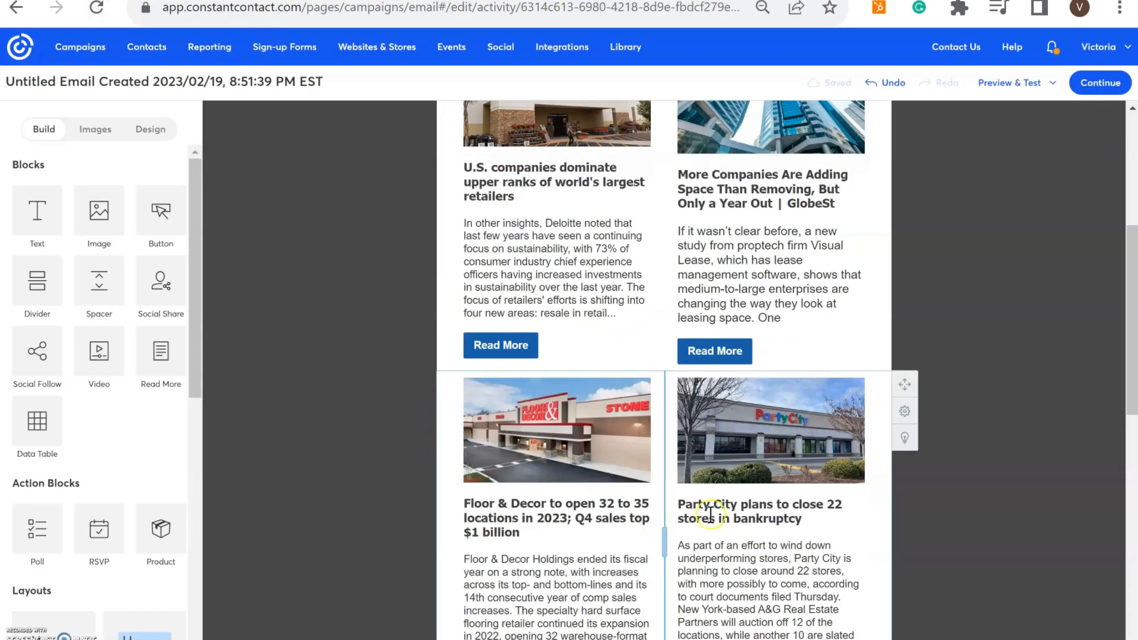
pyautogui.scroll(-5, 802, 322)
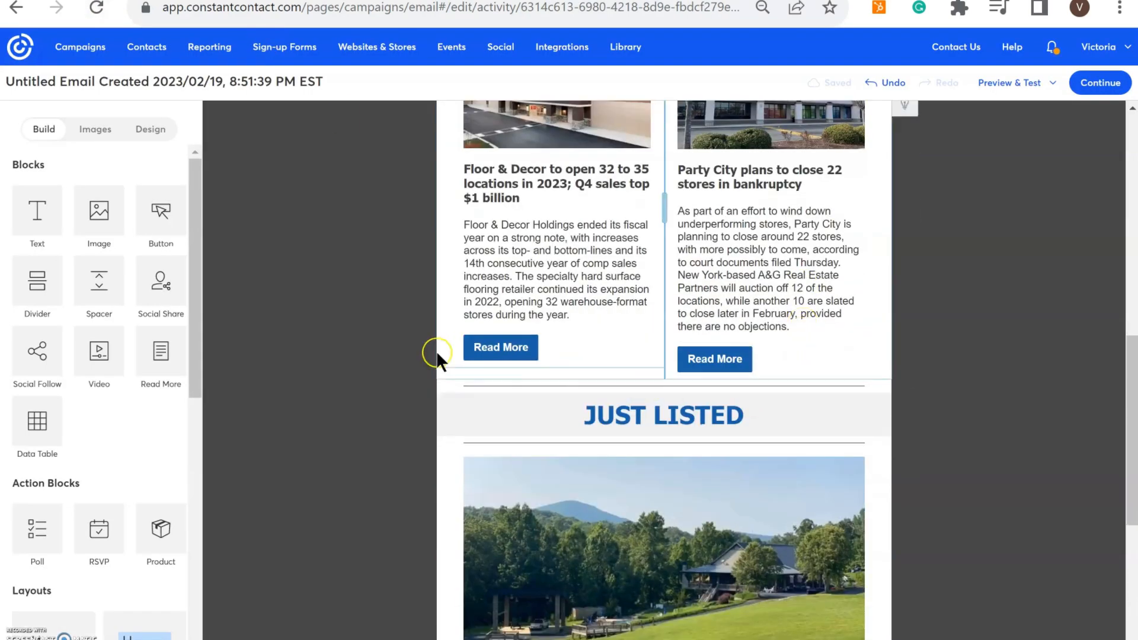
pyautogui.click(617, 415)
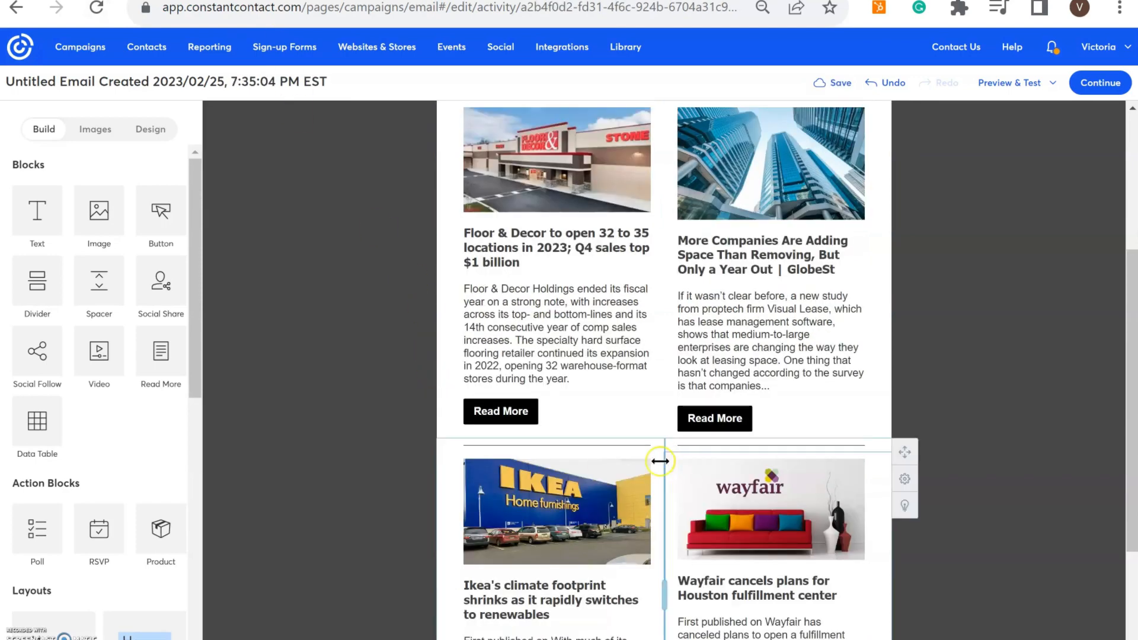
pyautogui.scroll(-3, 652, 462)
pyautogui.moveTo(43, 289); pyautogui.dragTo(558, 549)
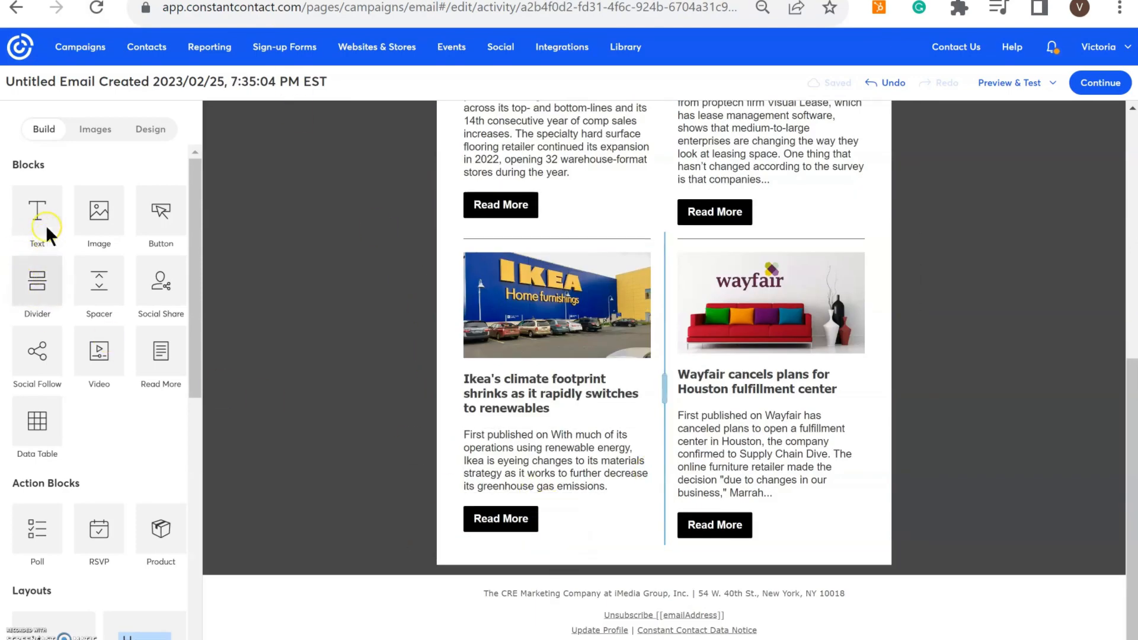
# Step: Add a text block below the new divider and replace it with a Section Heading layout
pyautogui.moveTo(44, 229); pyautogui.dragTo(519, 558)
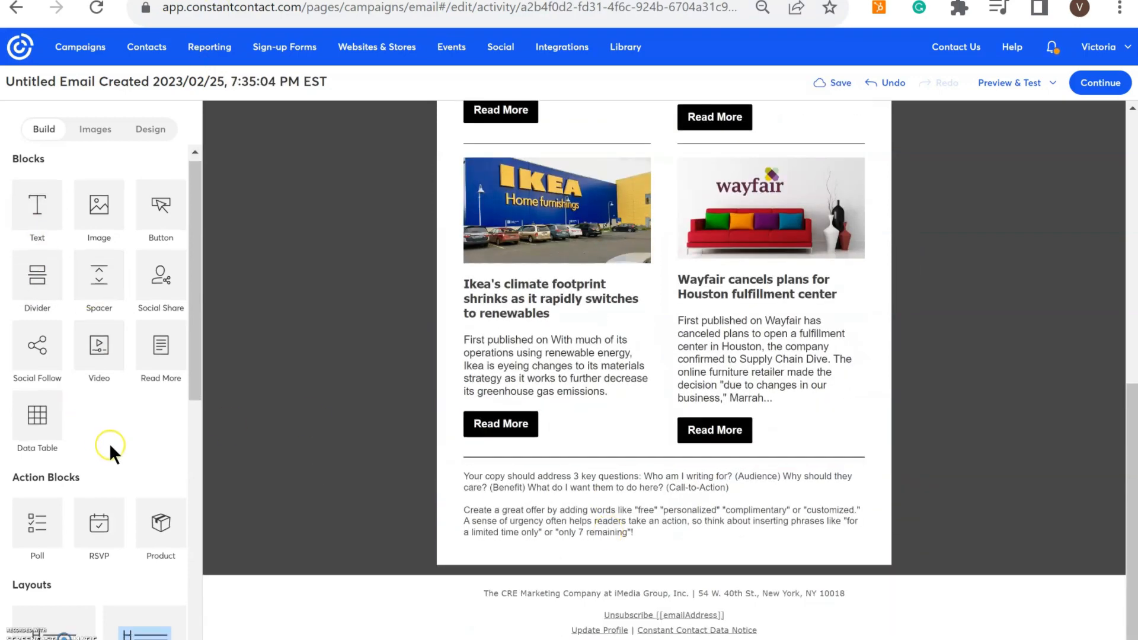
pyautogui.scroll(-4, 109, 442)
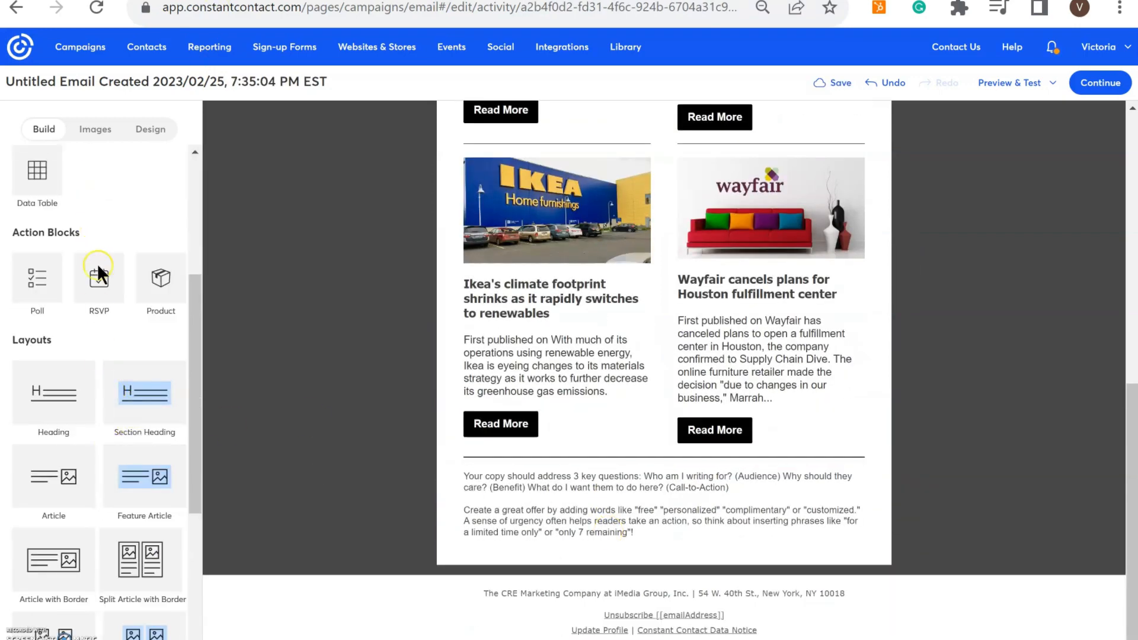
pyautogui.scroll(-5, 97, 266)
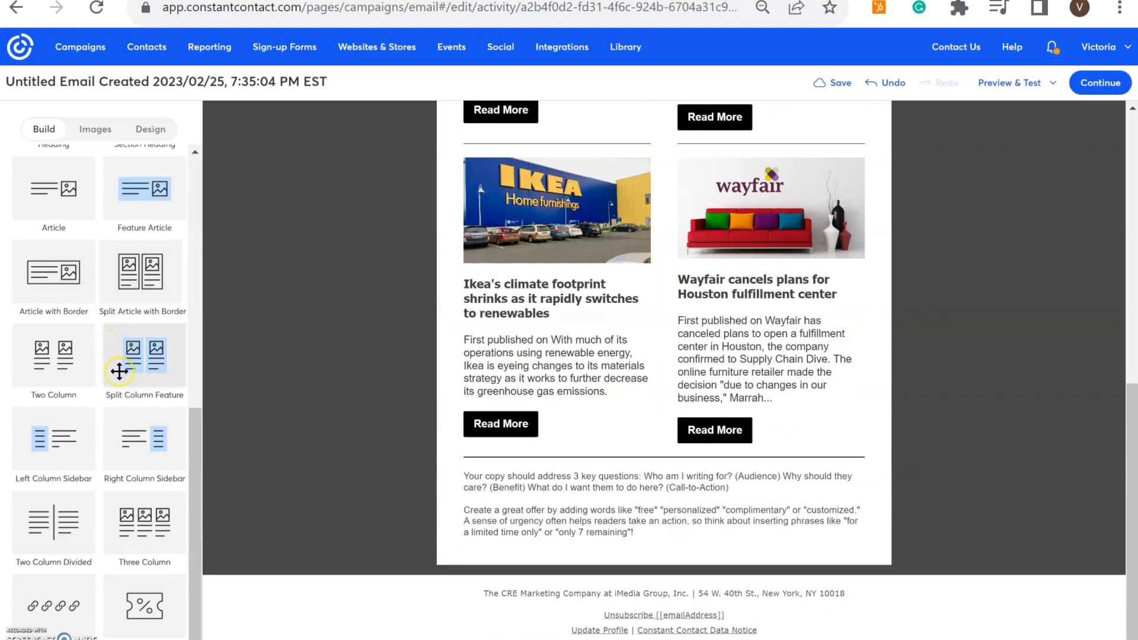
pyautogui.scroll(8, 119, 372)
pyautogui.scroll(-7, 119, 371)
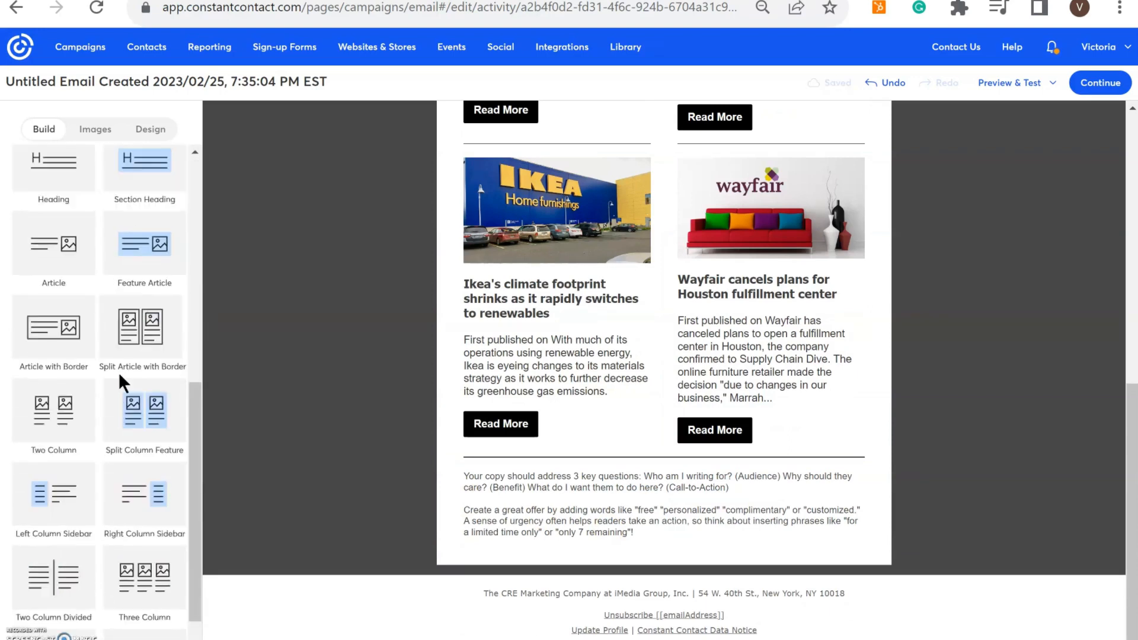
pyautogui.scroll(3, 118, 371)
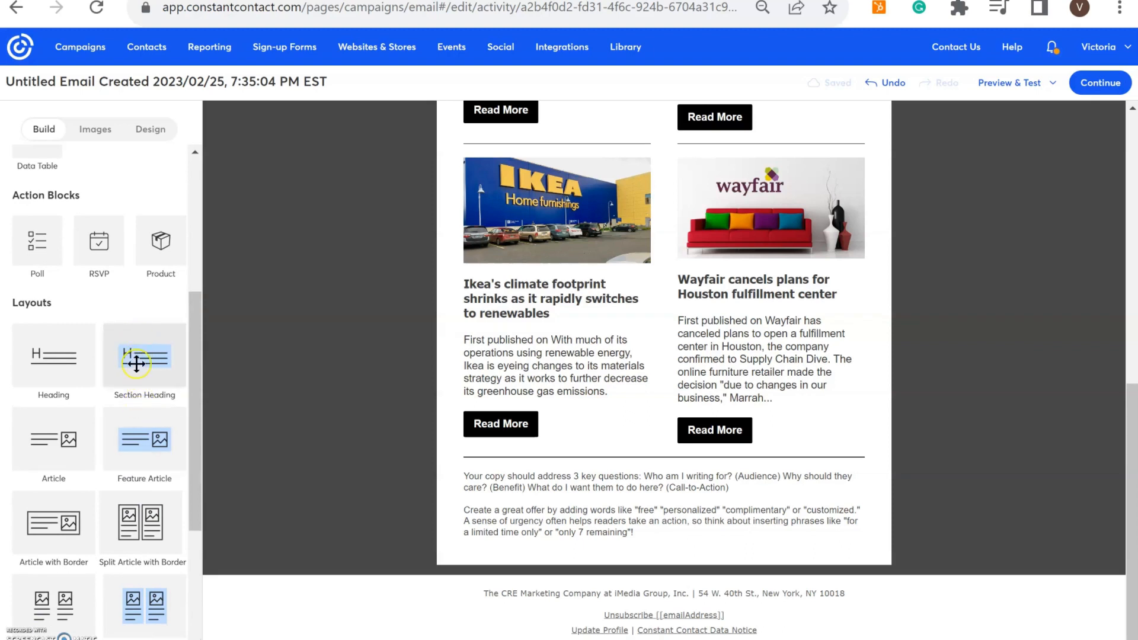
pyautogui.moveTo(159, 369); pyautogui.dragTo(475, 468)
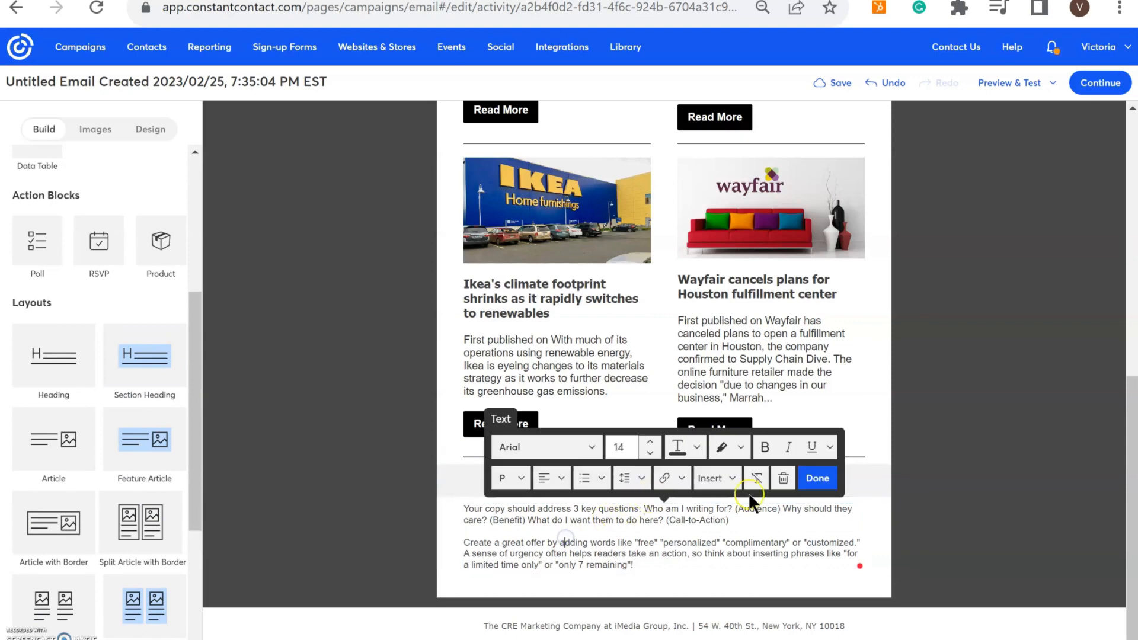
pyautogui.click(783, 480)
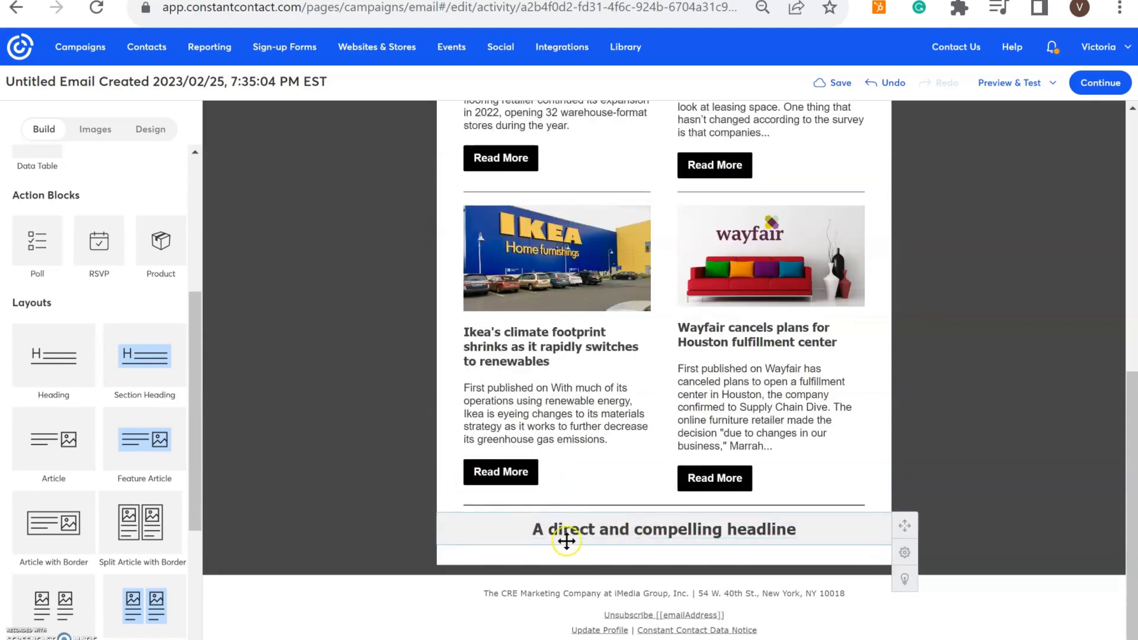
# Step: Add a divider directly beneath the section heading
pyautogui.scroll(5, 89, 237)
pyautogui.moveTo(81, 279); pyautogui.dragTo(627, 531)
pyautogui.moveTo(730, 522); pyautogui.dragTo(727, 529)
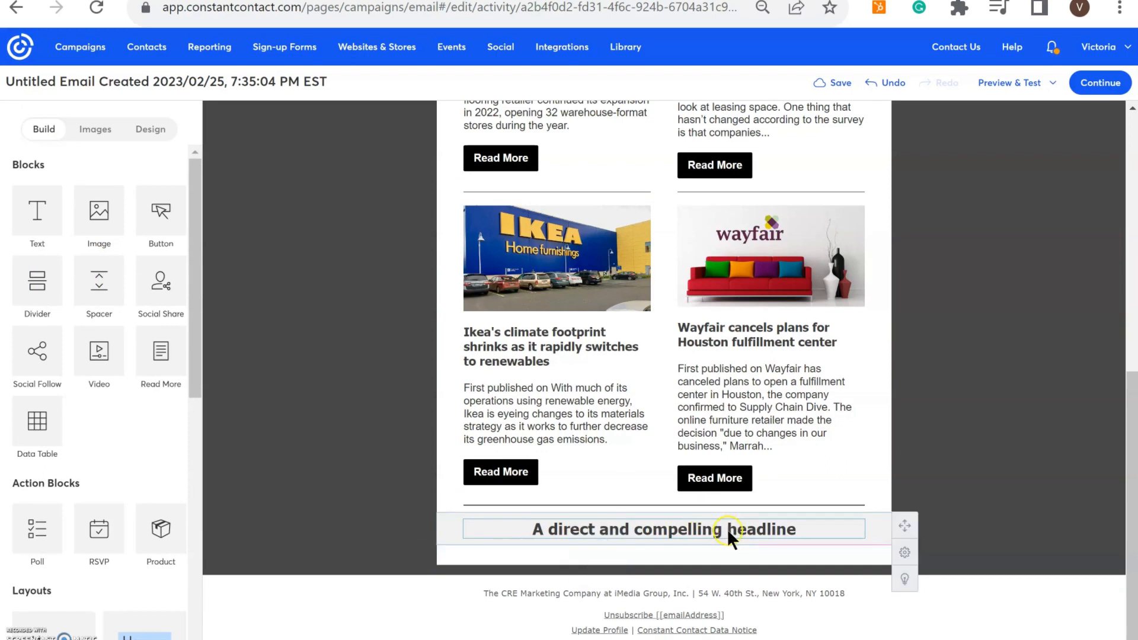
# Step: Replace the section heading's placeholder text with "Just Listed" and finish editing it
pyautogui.tripleClick(757, 515)
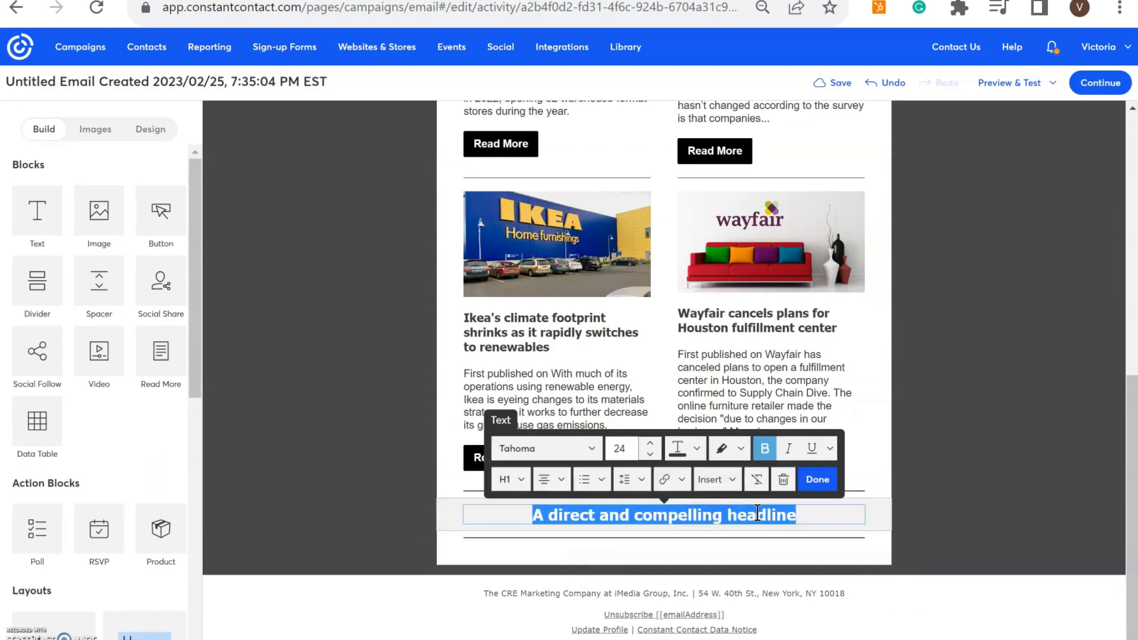
pyautogui.write('Just S')
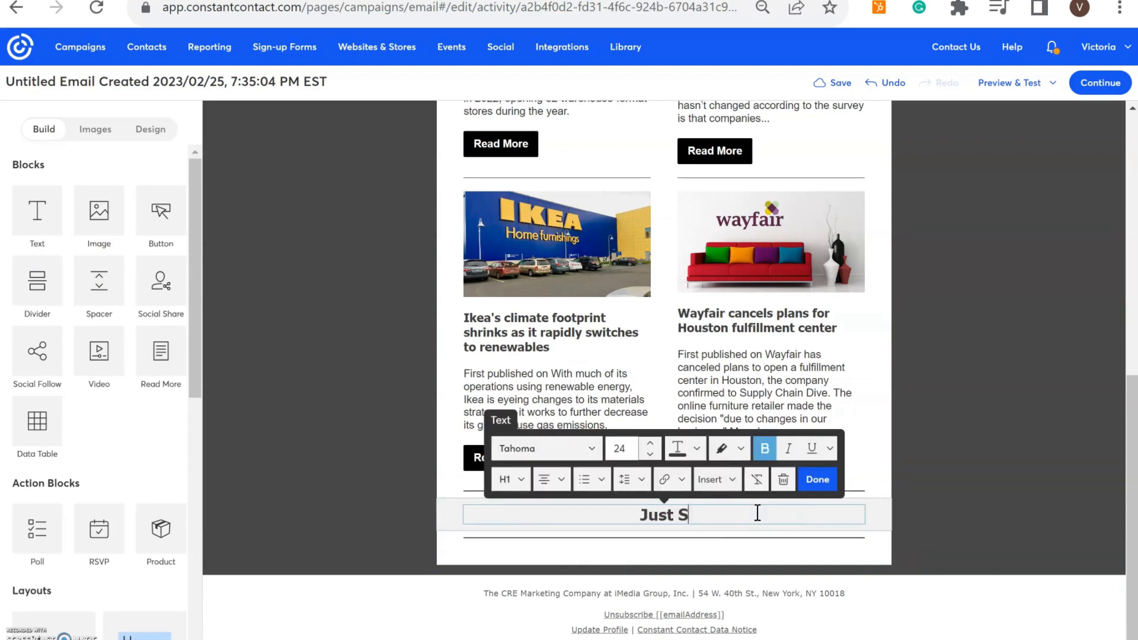
pyautogui.press('BackSpace')
pyautogui.write('Listed')
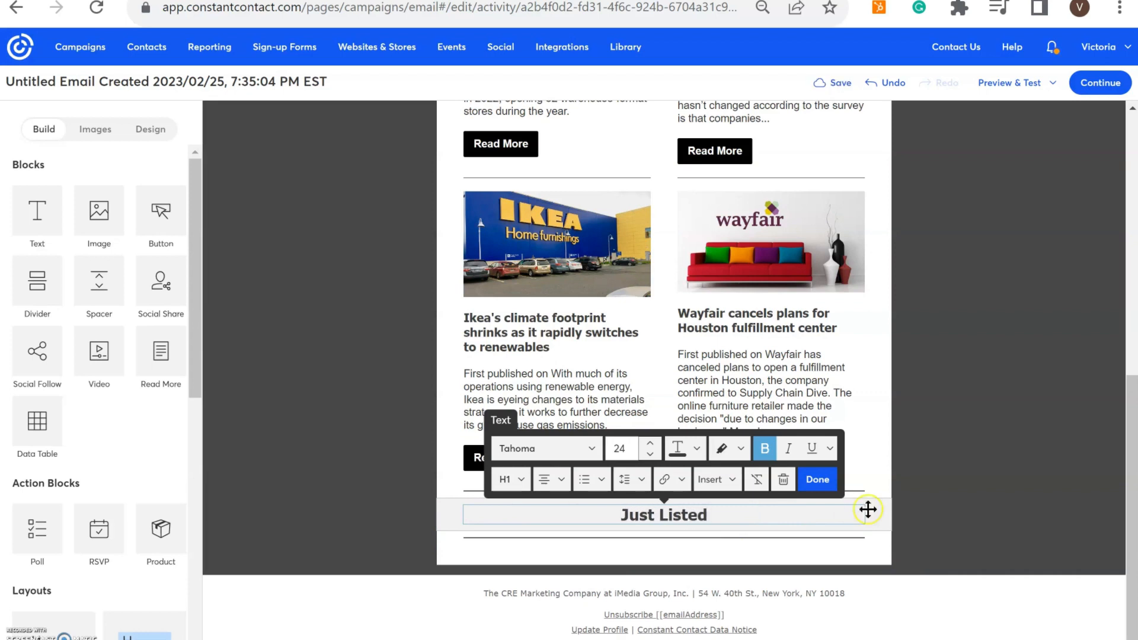
pyautogui.click(817, 479)
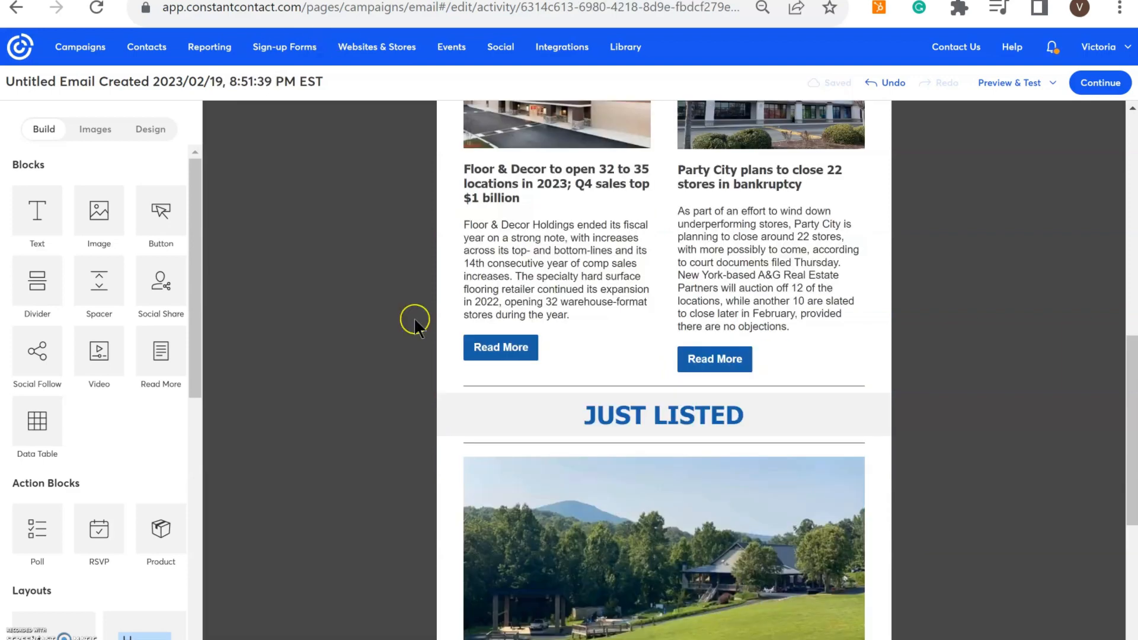
# Step: Check the sample email's listing section and add a full-width Read More block below the Just Listed heading's lower divider
pyautogui.scroll(-4, 610, 421)
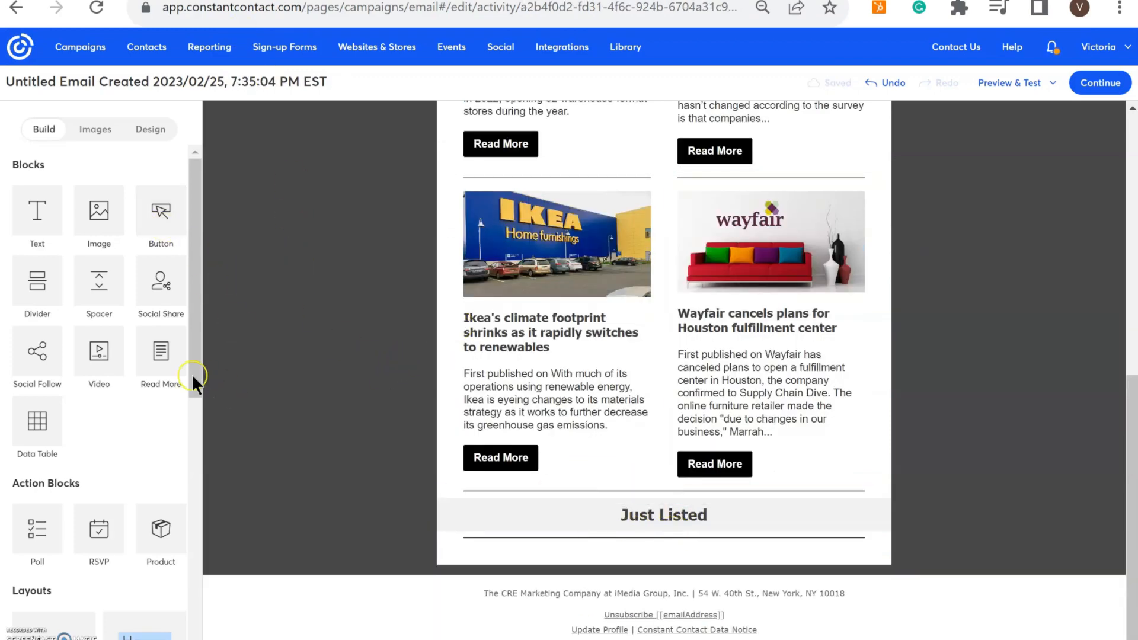
pyautogui.moveTo(168, 403); pyautogui.dragTo(526, 552)
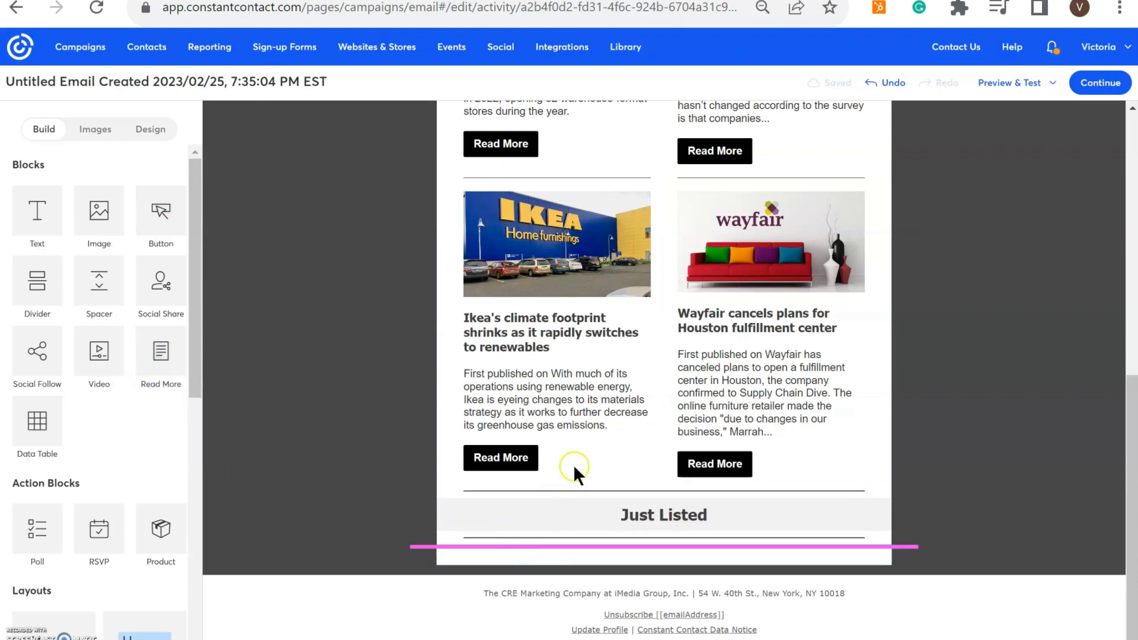
pyautogui.moveTo(573, 472); pyautogui.dragTo(575, 472)
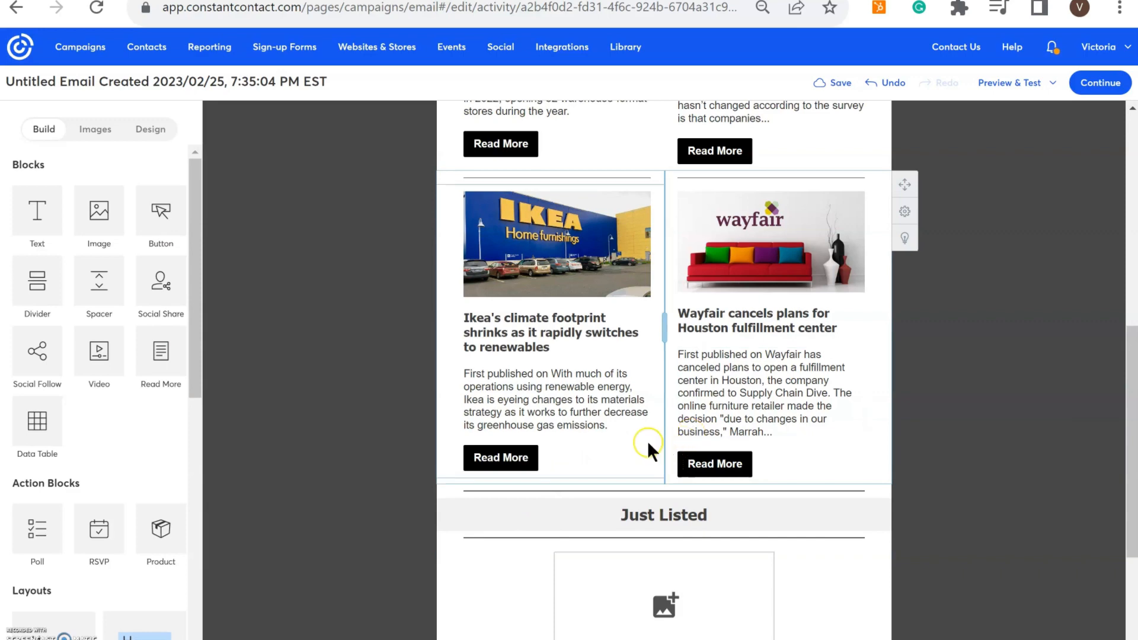
pyautogui.scroll(-4, 647, 440)
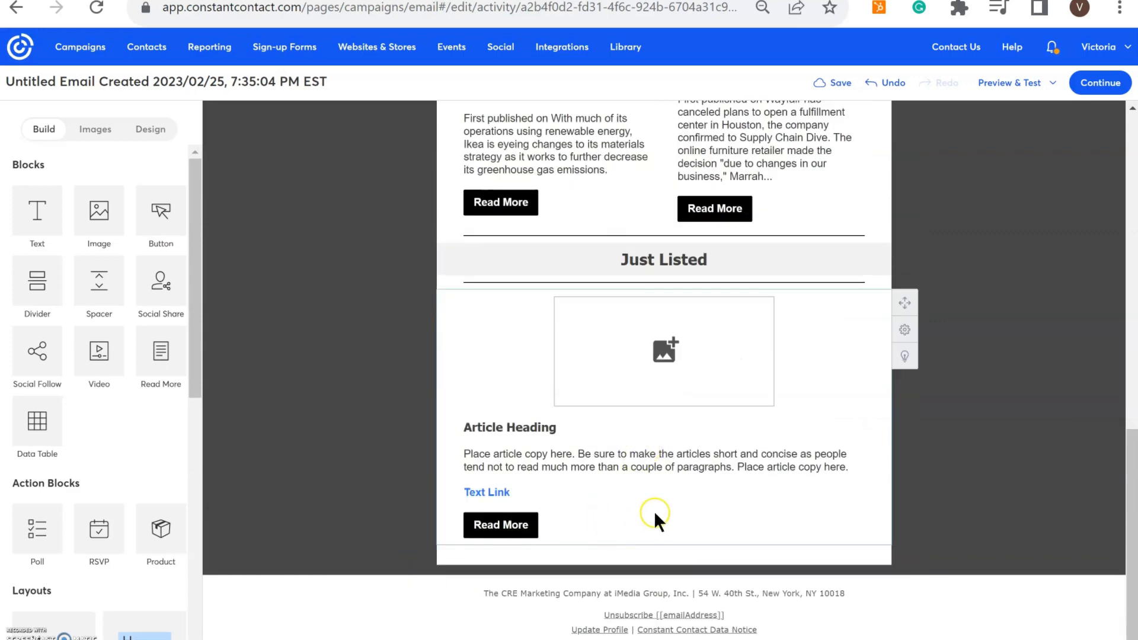
# Step: Copy the address of Crexi's Rodeway Inn Central Clearwater Beach listing and insert that page into the Just Listed Read More block
pyautogui.click(773, 519)
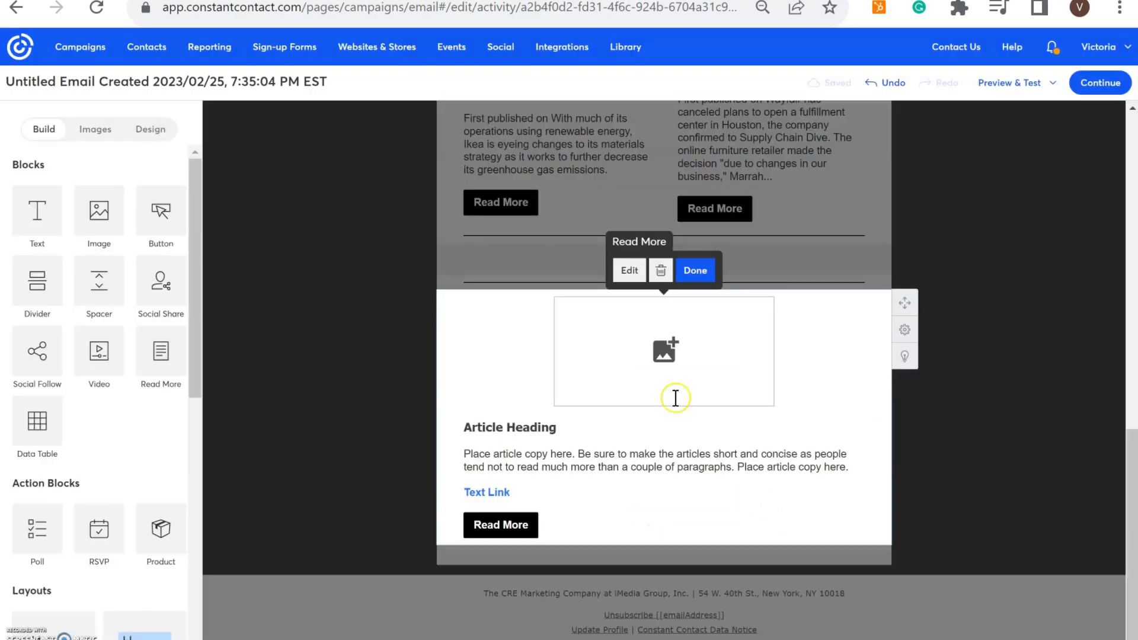
pyautogui.click(629, 277)
pyautogui.click(794, 1)
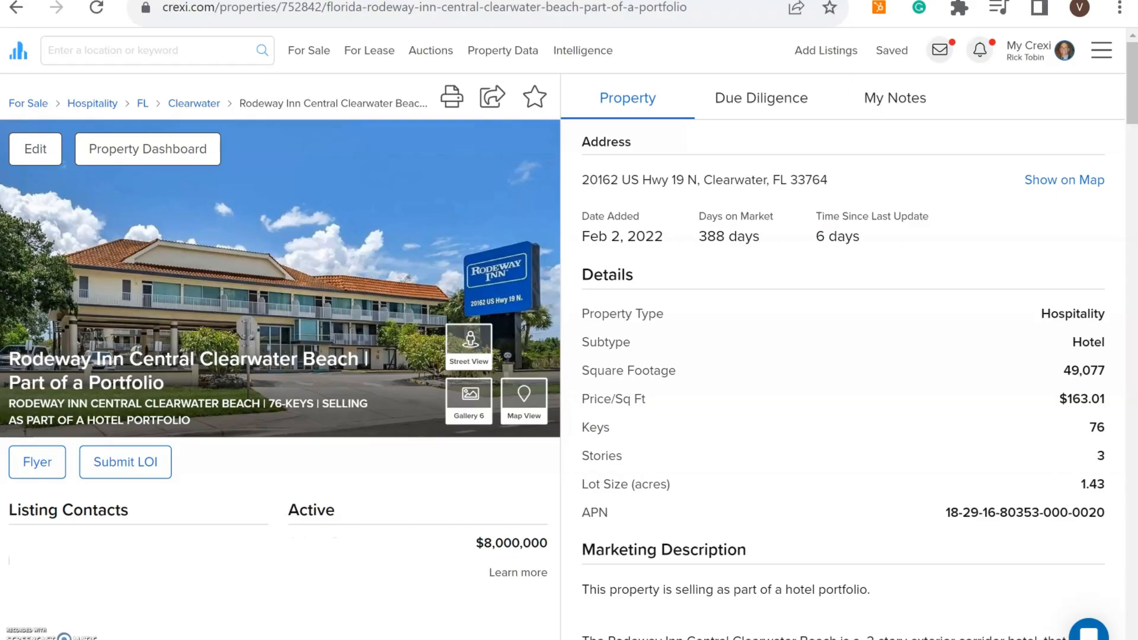
pyautogui.click(398, 5)
pyautogui.hotkey('ctrl', 'c')
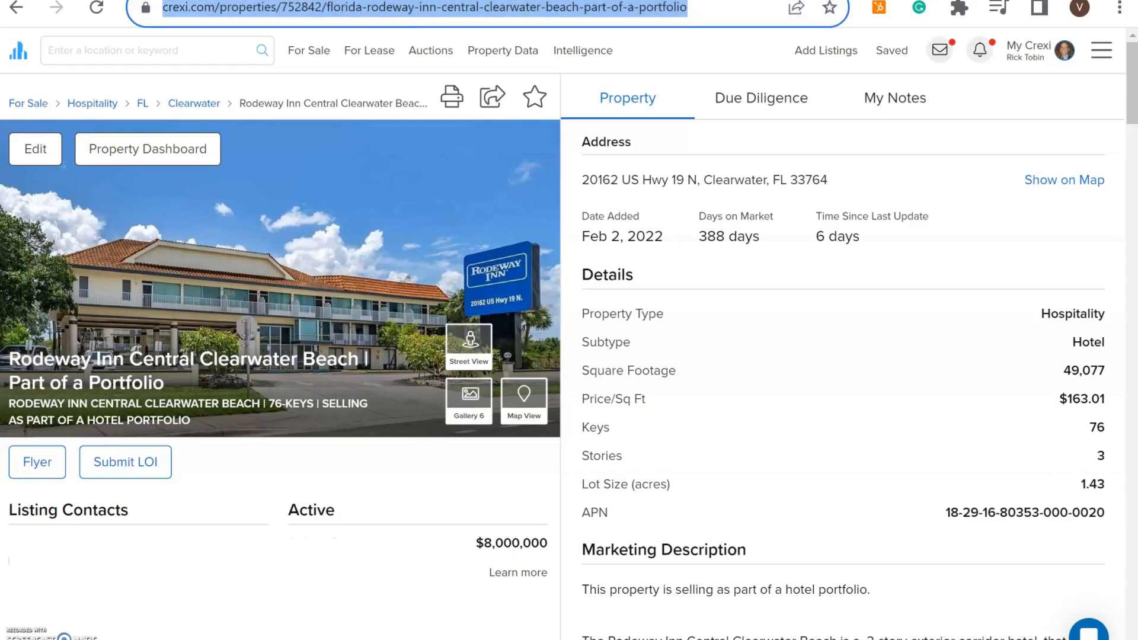
pyautogui.click(225, 1)
pyautogui.click(521, 351)
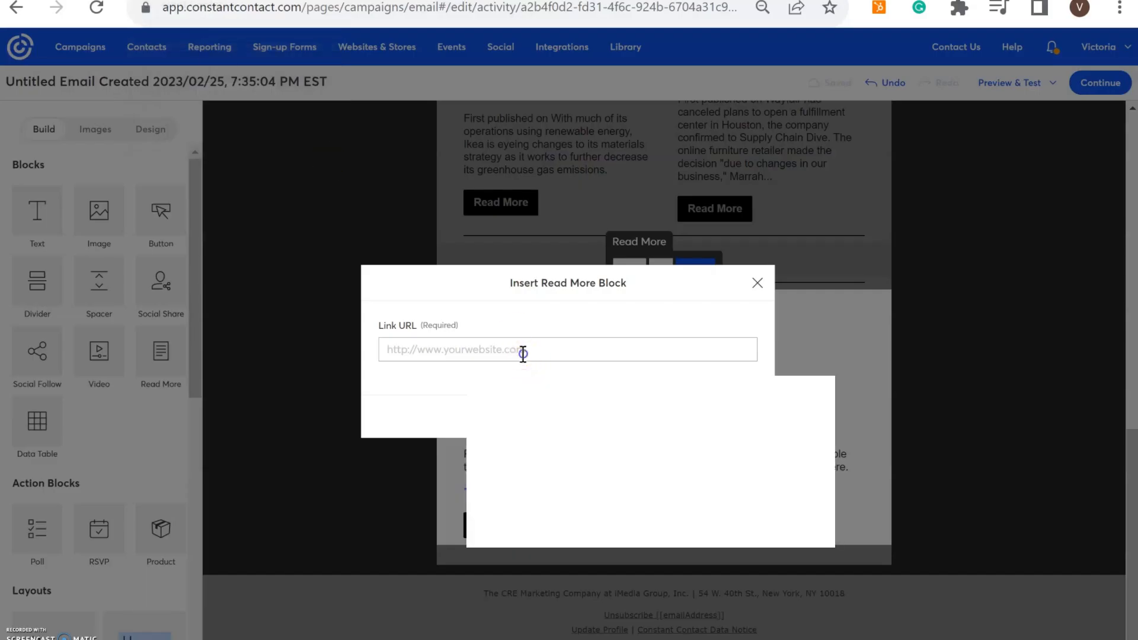
pyautogui.hotkey('ctrl', 'v')
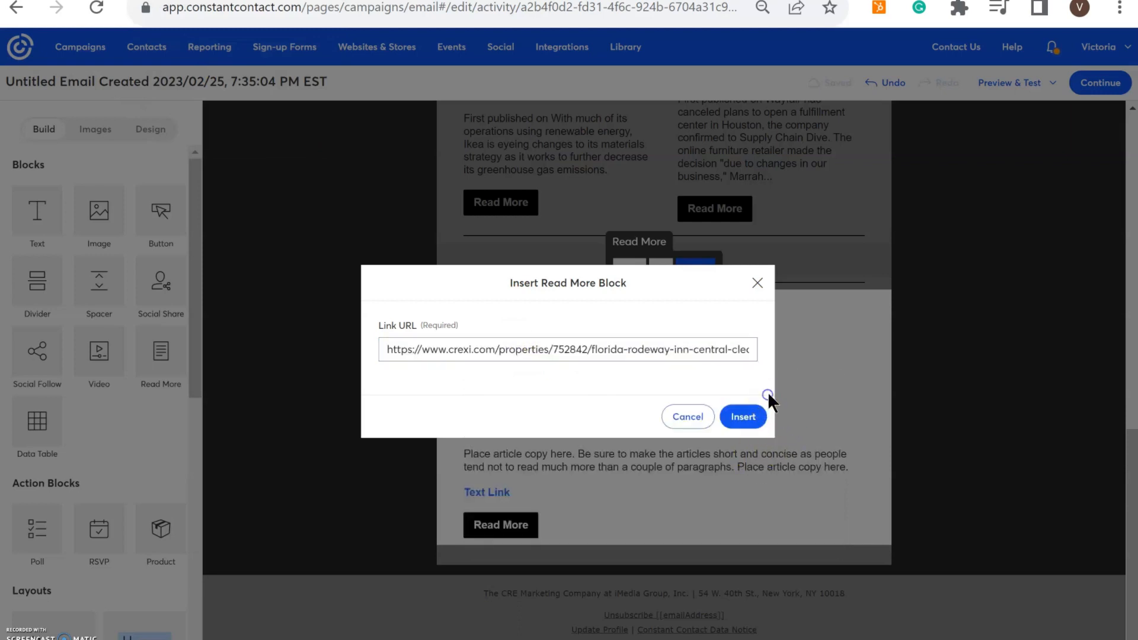
pyautogui.click(751, 415)
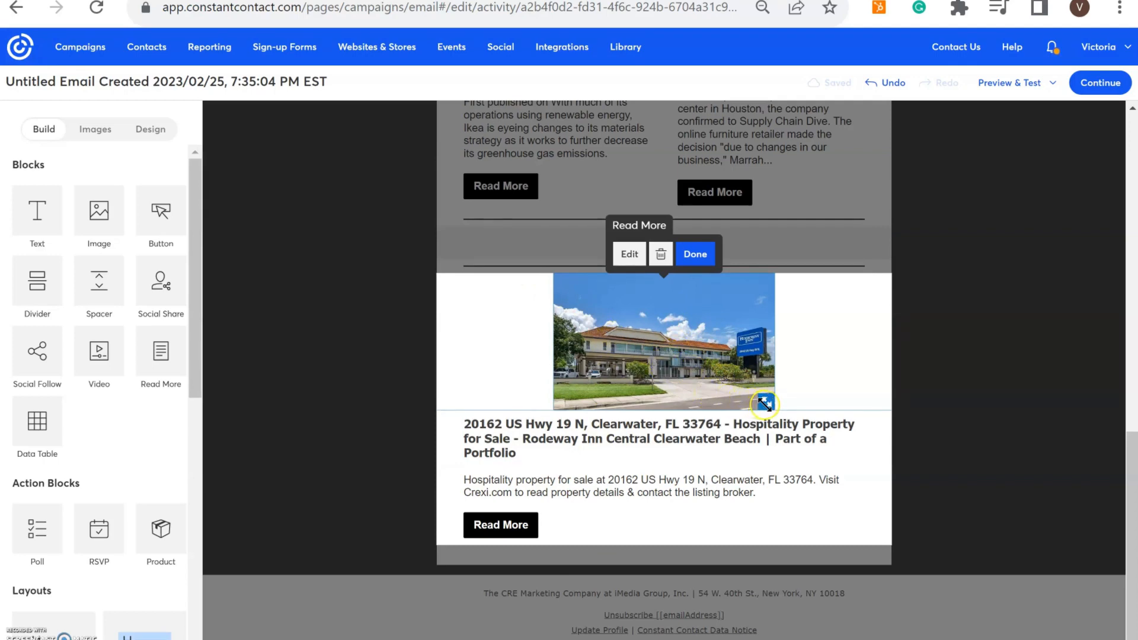
# Step: Enlarge the Rodeway Inn photo to the full content width and finish editing the Read More block
pyautogui.moveTo(781, 426); pyautogui.dragTo(832, 556)
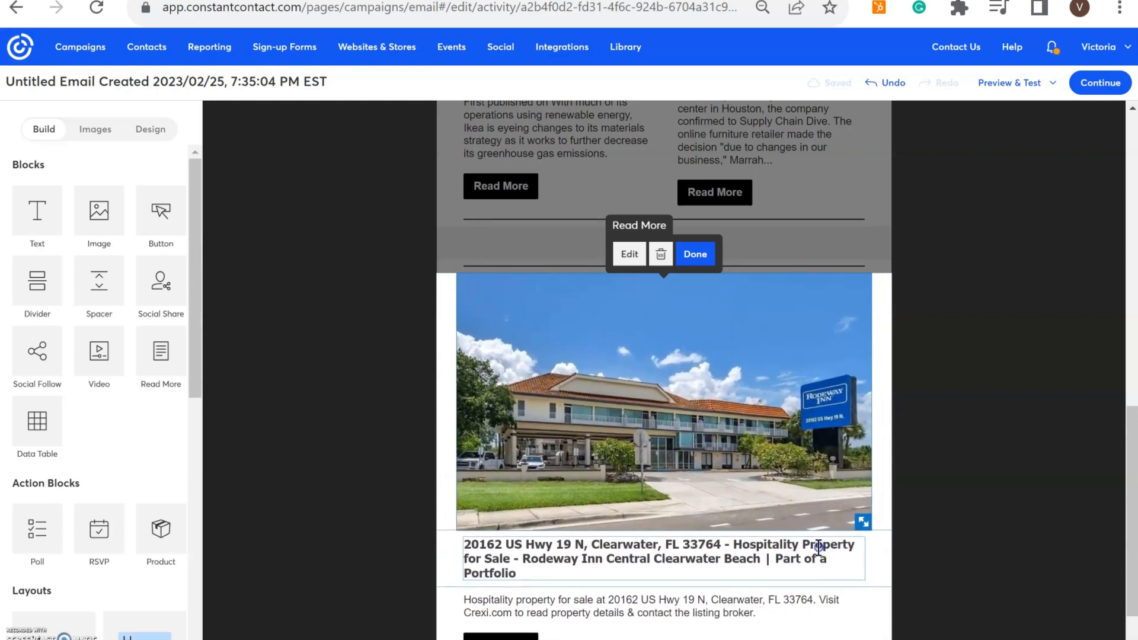
pyautogui.click(688, 541)
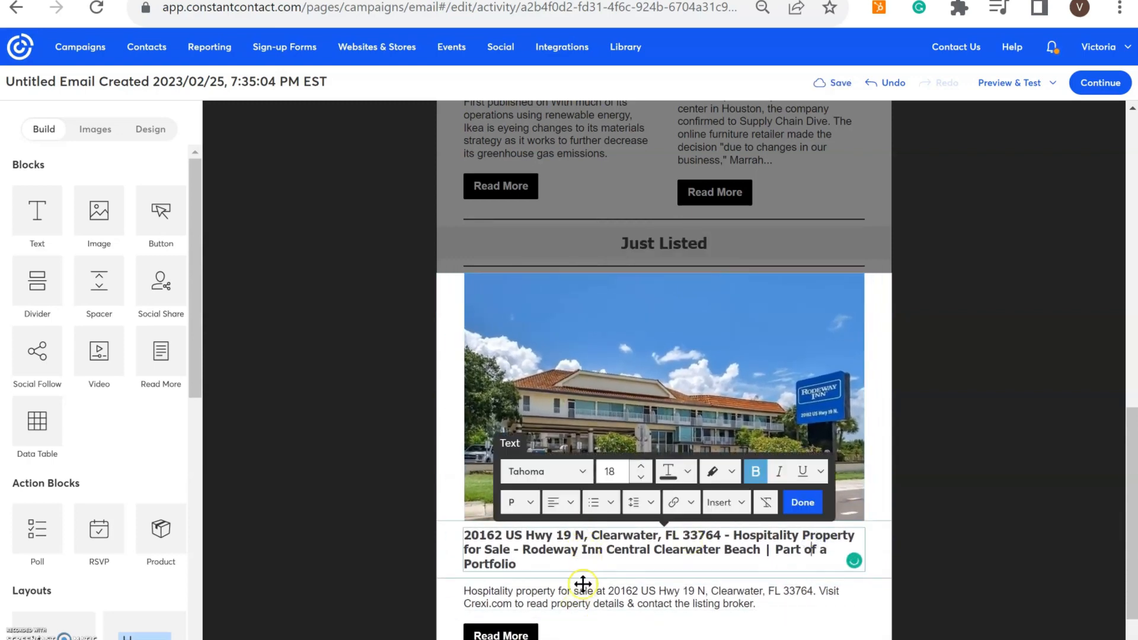
pyautogui.click(806, 511)
pyautogui.scroll(-2, 813, 459)
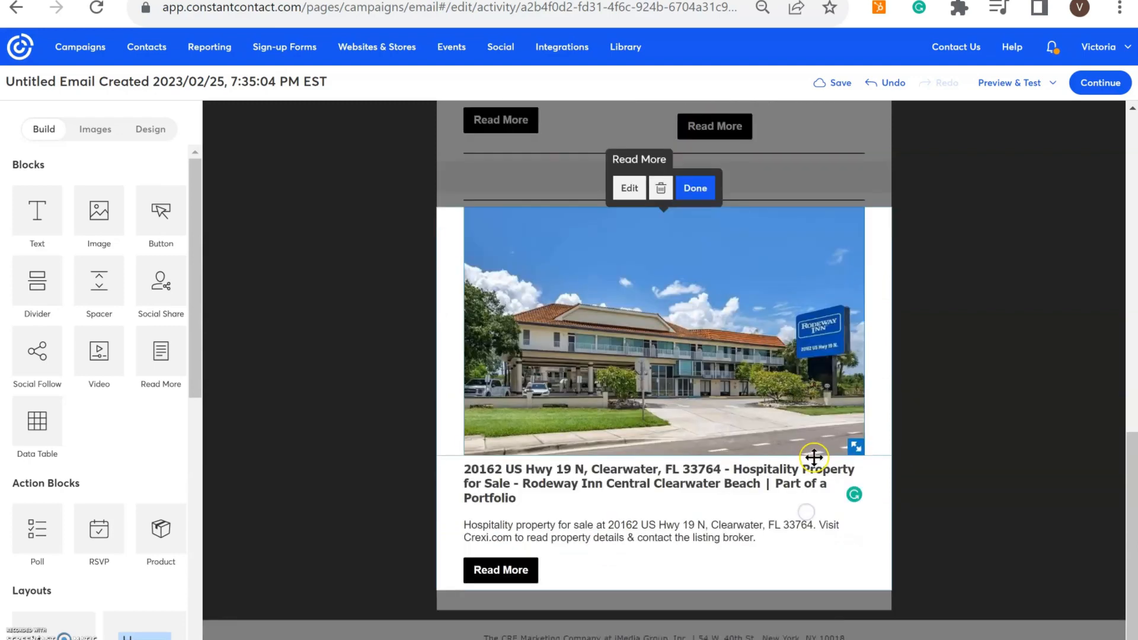
pyautogui.scroll(2, 723, 441)
pyautogui.scroll(-1, 687, 321)
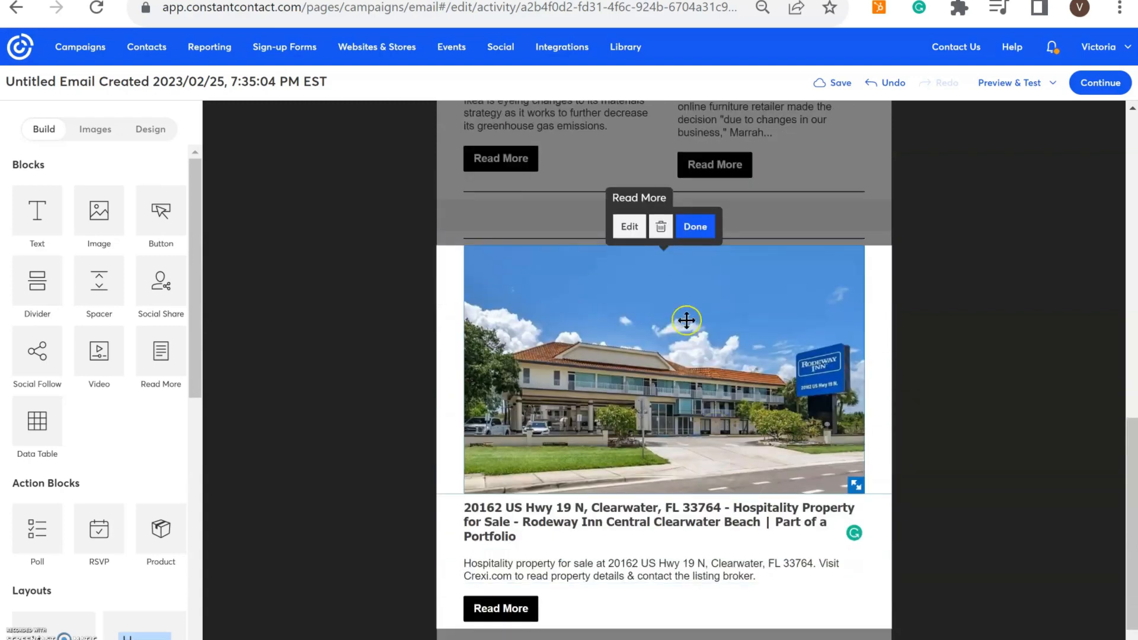
pyautogui.click(695, 226)
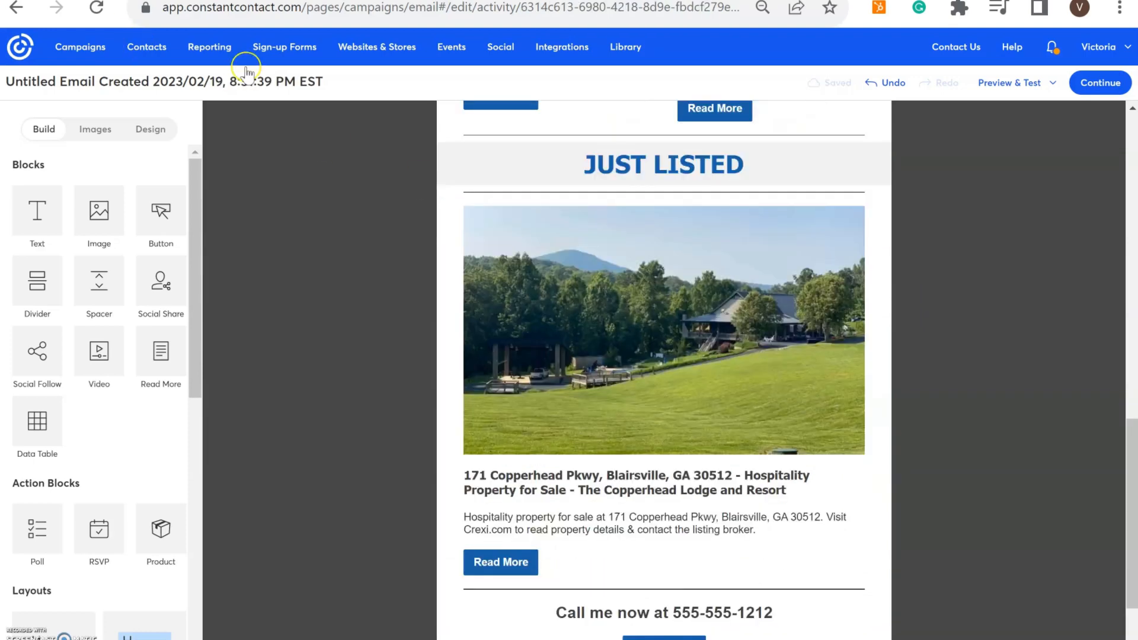
# Step: Review the sample email's closing section and add a divider below the Rodeway Inn listing
pyautogui.scroll(-3, 579, 327)
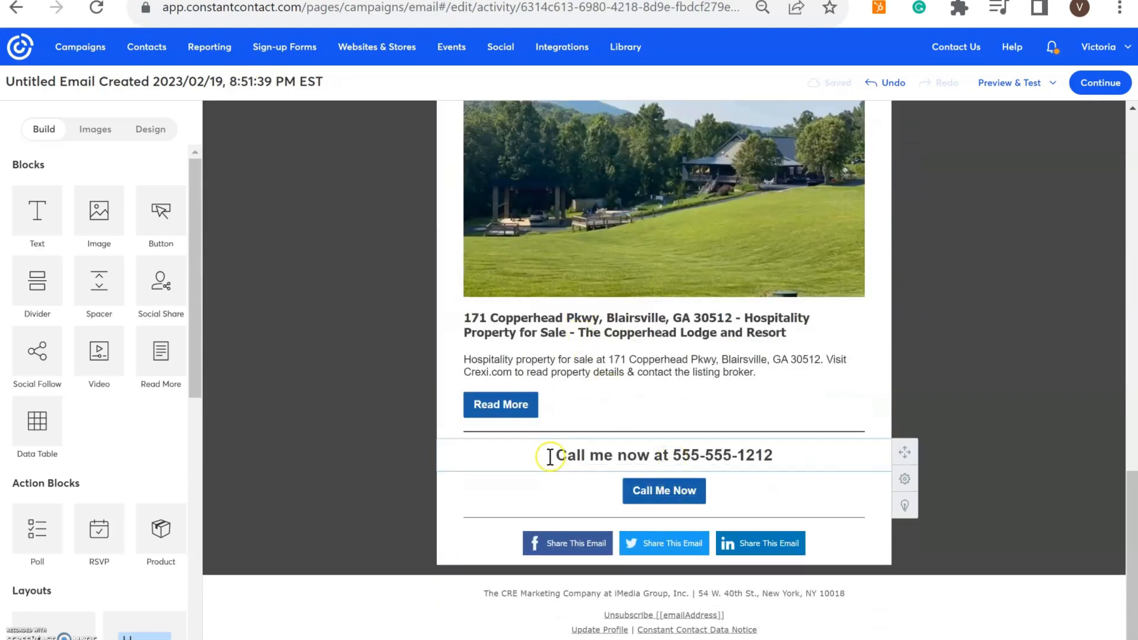
pyautogui.click(679, 461)
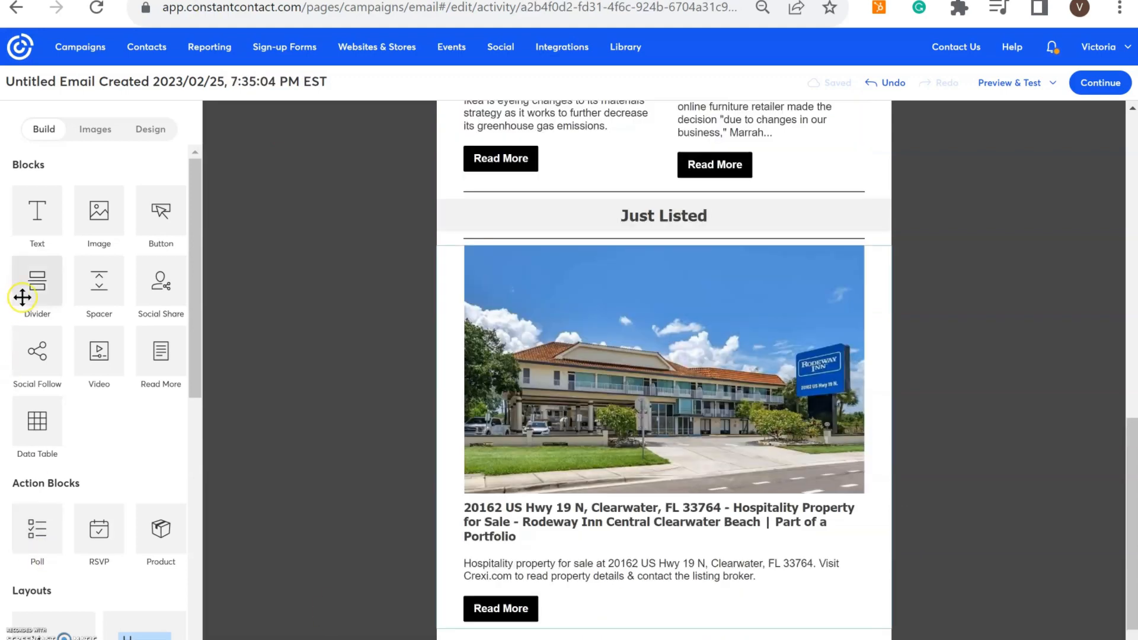
pyautogui.moveTo(27, 288); pyautogui.dragTo(468, 622)
pyautogui.scroll(-2, 584, 491)
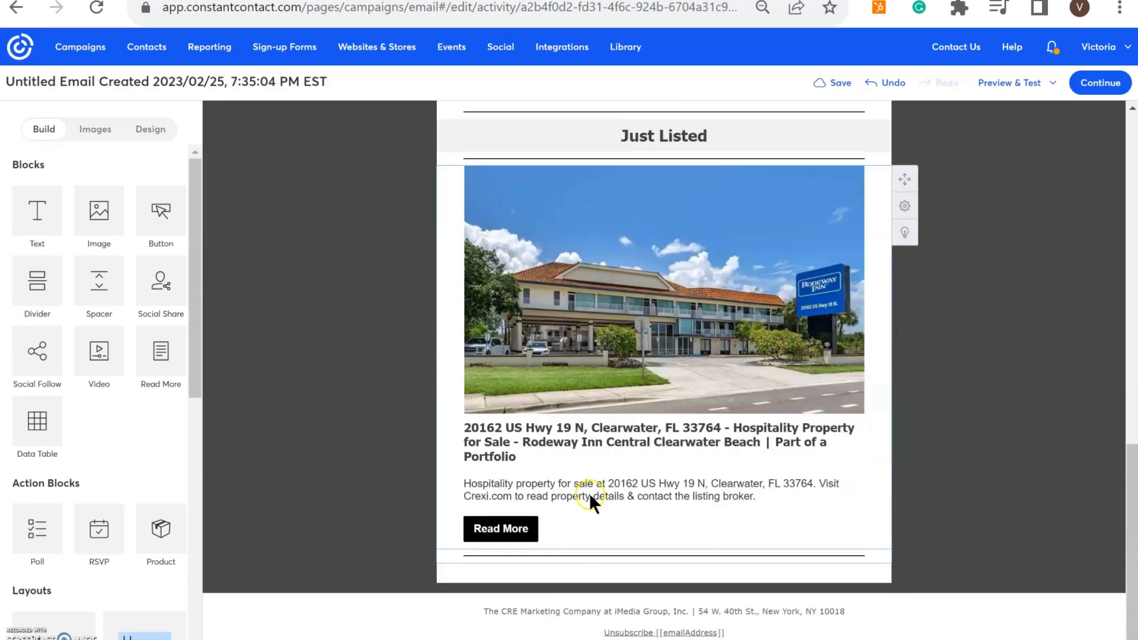
pyautogui.scroll(-3, 95, 462)
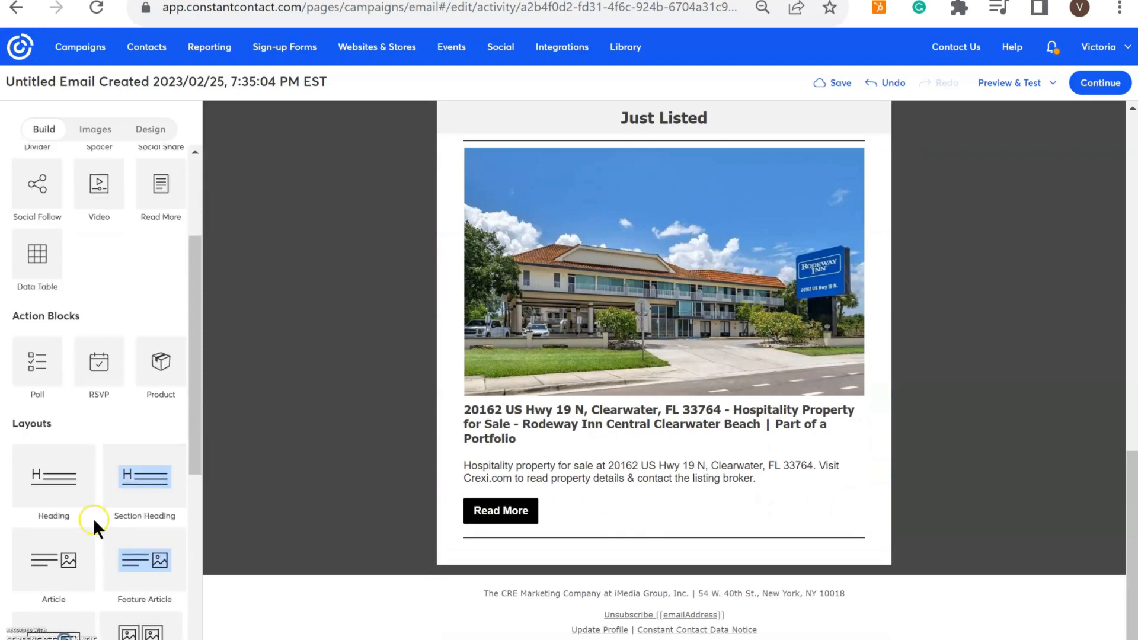
# Step: Add a section heading below the divider under the Rodeway Inn listing, with a button block directly beneath it
pyautogui.moveTo(92, 510); pyautogui.dragTo(524, 547)
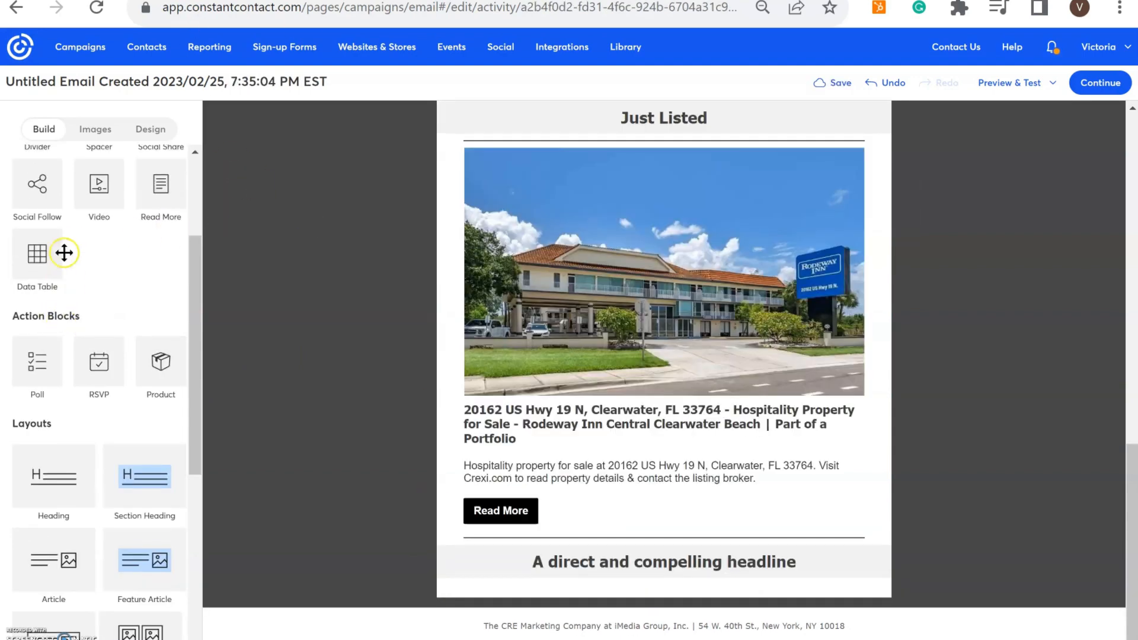
pyautogui.scroll(5, 71, 255)
pyautogui.moveTo(163, 217); pyautogui.dragTo(656, 444)
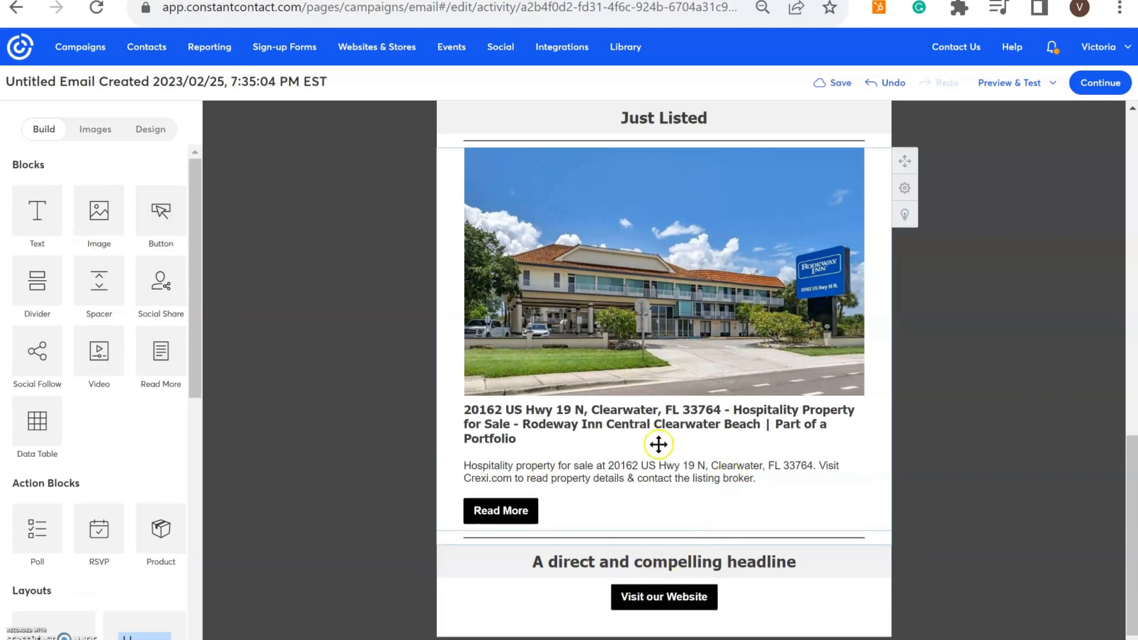
# Step: Add a Social Share block below the Visit our Website button at the end of the email
pyautogui.scroll(-1, 620, 559)
pyautogui.scroll(-8, 108, 380)
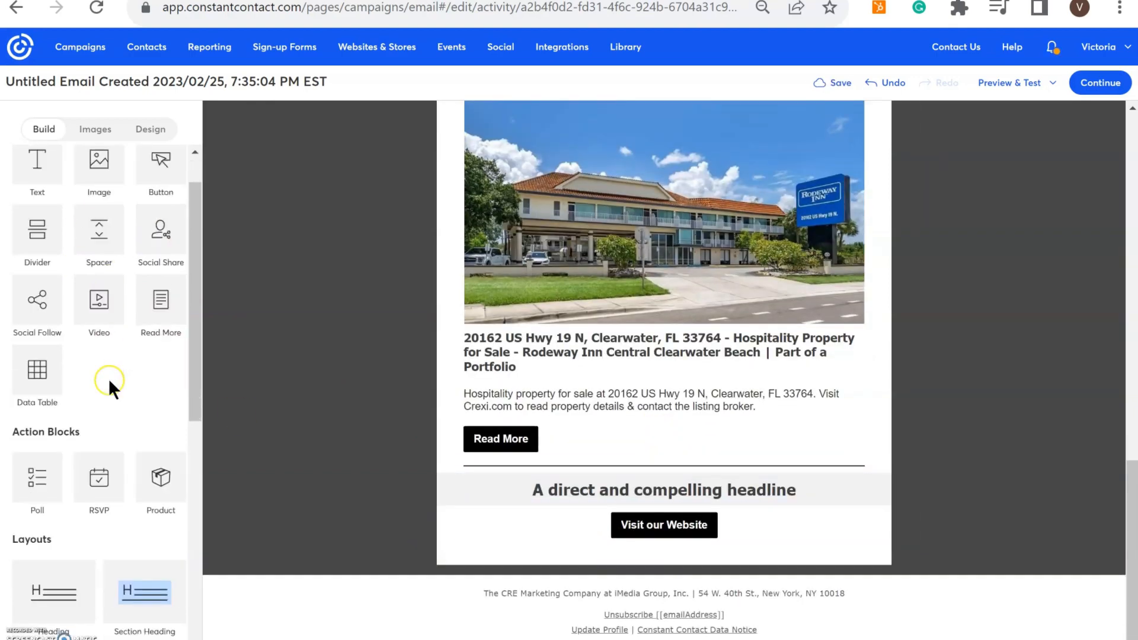
pyautogui.scroll(-2, 109, 381)
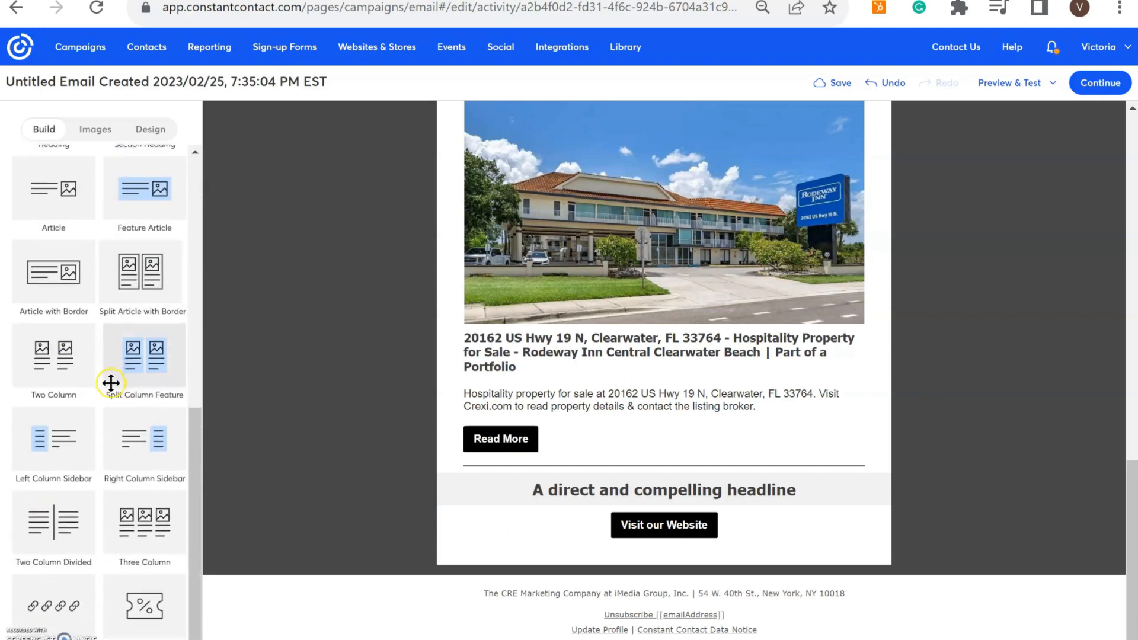
pyautogui.scroll(10, 111, 383)
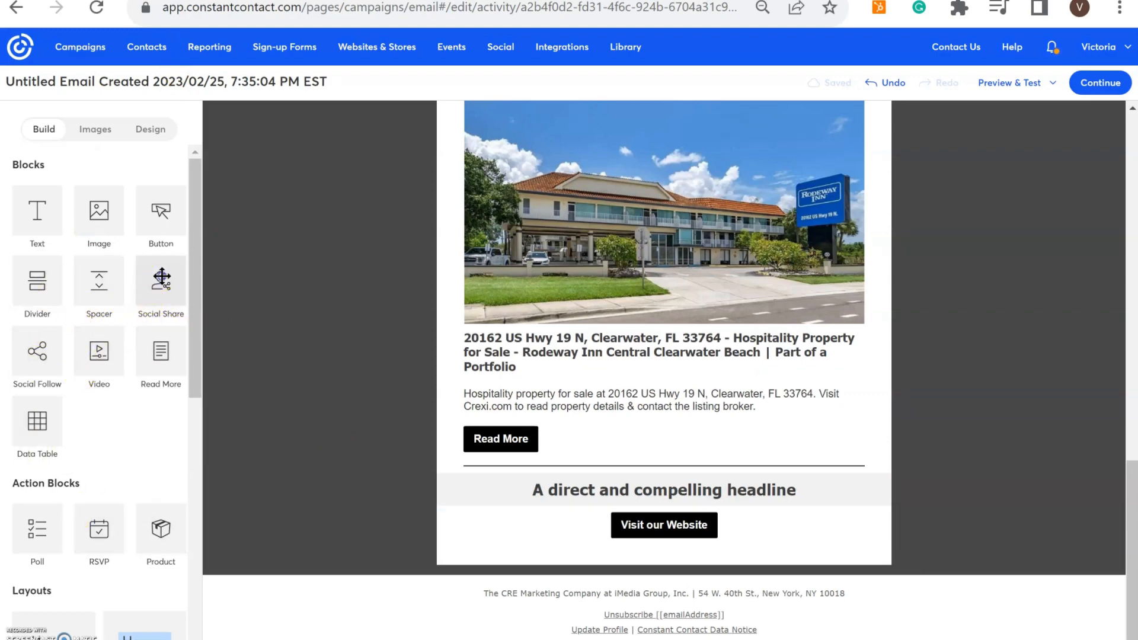
pyautogui.moveTo(161, 277); pyautogui.dragTo(460, 542)
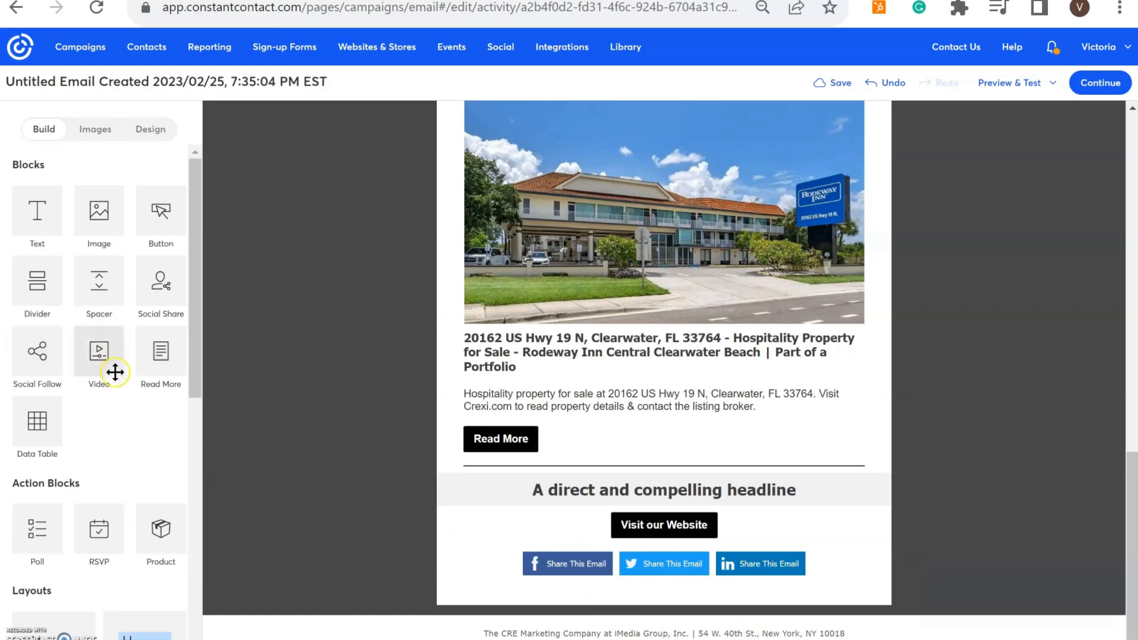
# Step: Replace the closing section heading's placeholder text with "Call Me Now" followed by the contact phone number
pyautogui.click(630, 489)
pyautogui.tripleClick(681, 487)
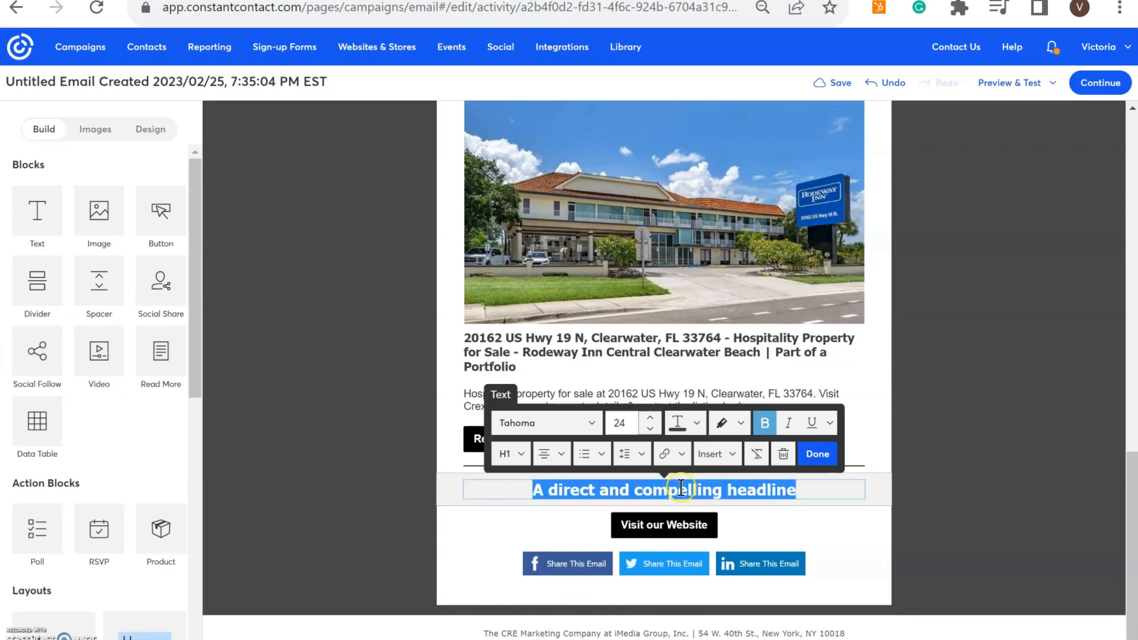
pyautogui.write('Call')
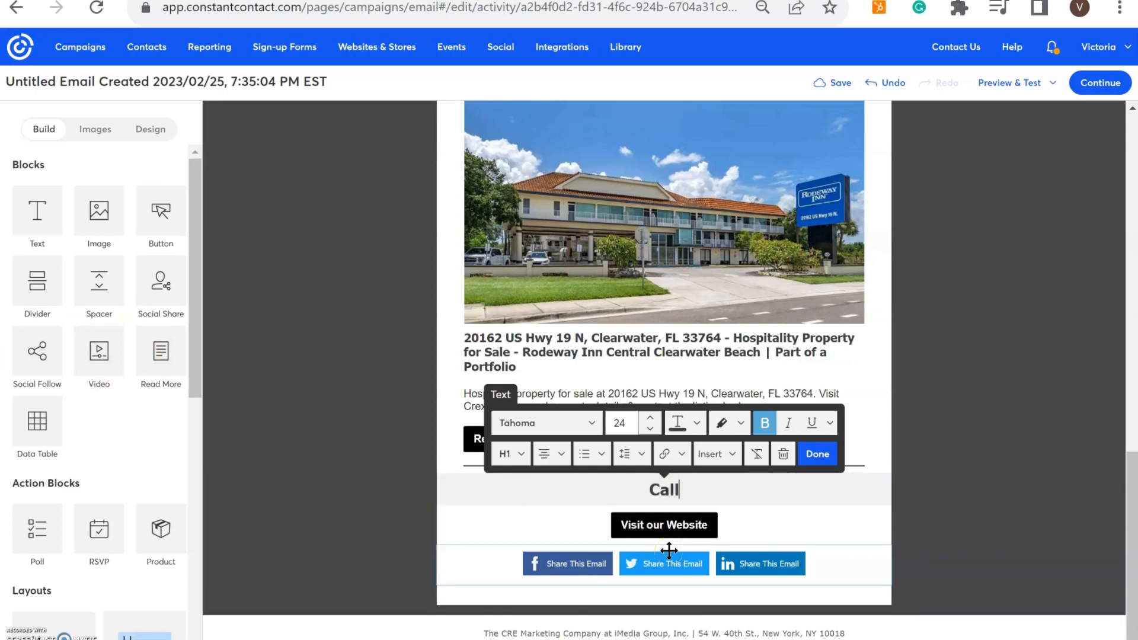
pyautogui.write(' Me no')
pyautogui.press('BackSpace')
pyautogui.press('BackSpace')
pyautogui.write('Now ')
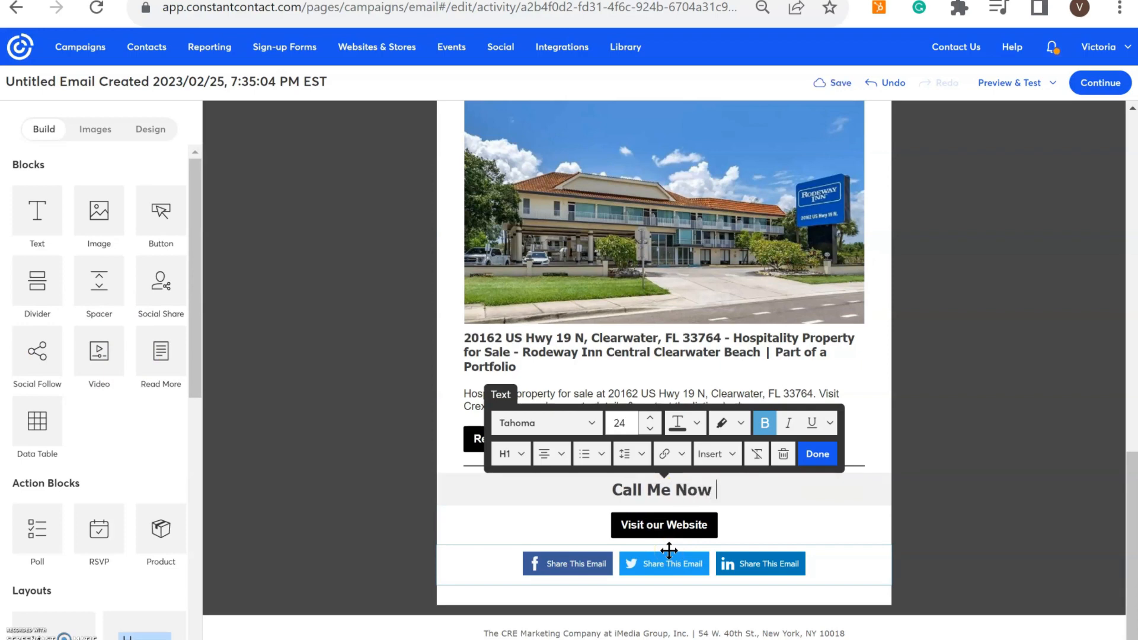
pyautogui.write('555-555')
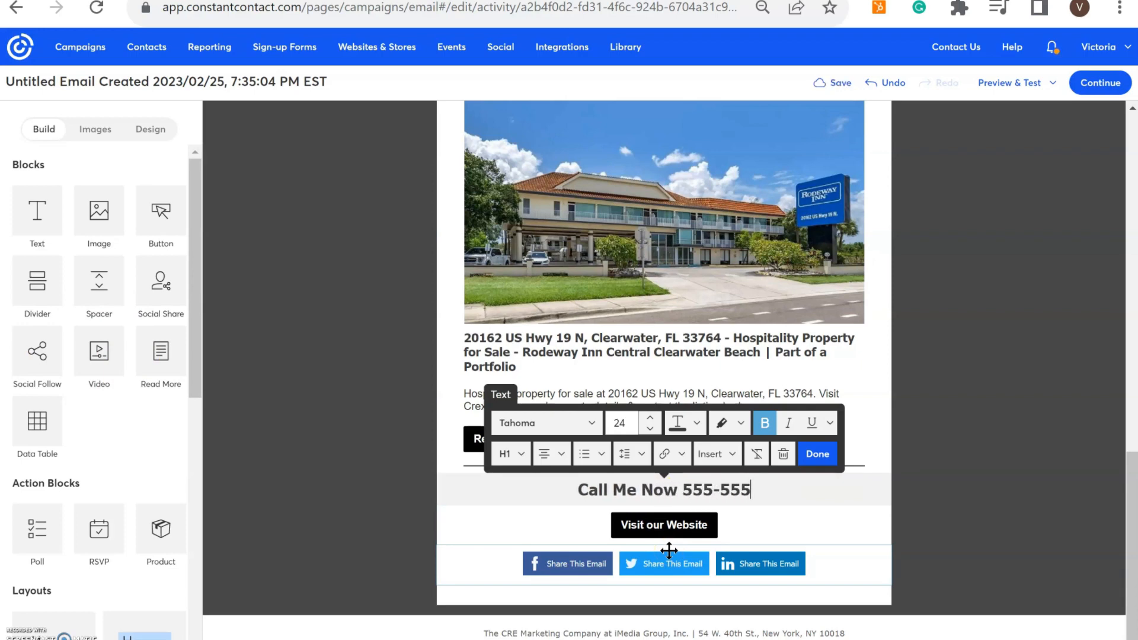
pyautogui.write('5')
pyautogui.press('BackSpace')
pyautogui.write('-1212')
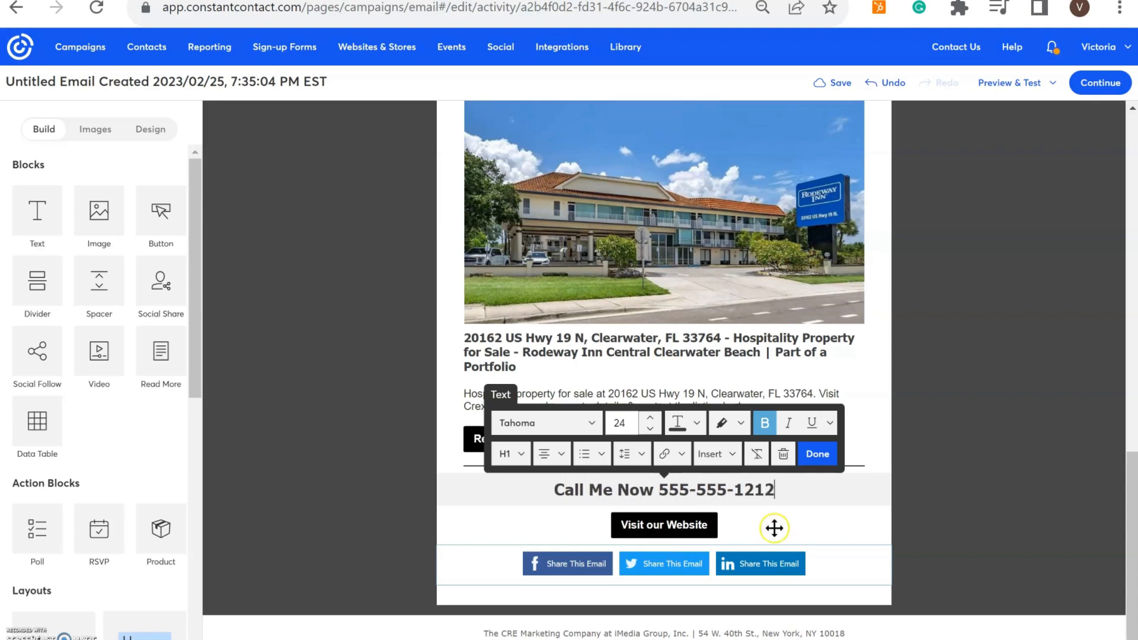
pyautogui.click(815, 455)
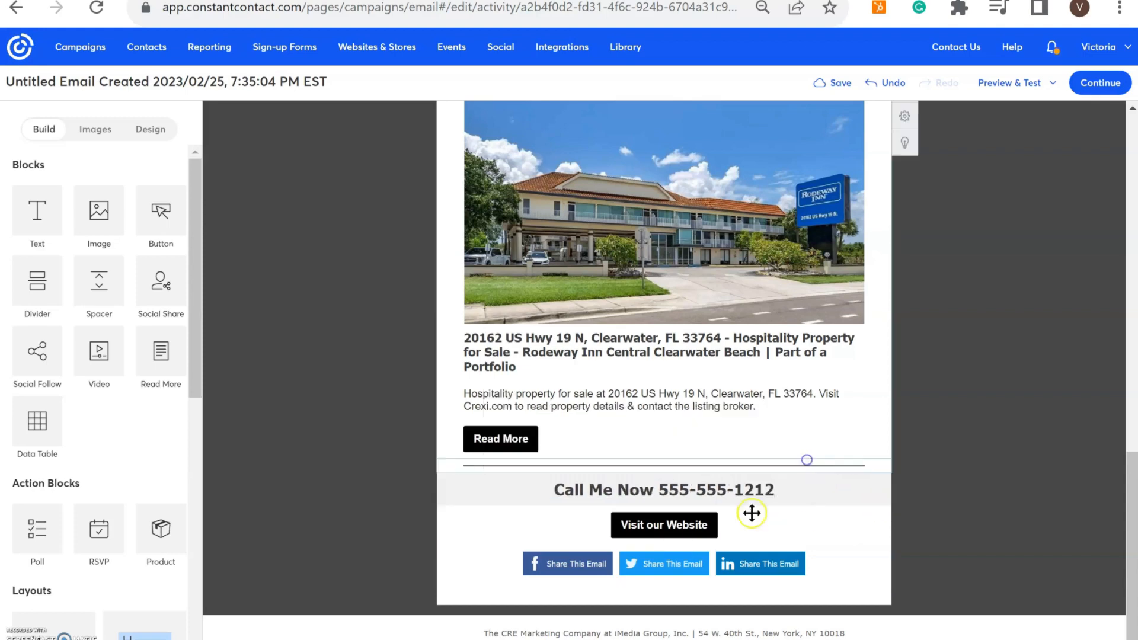
# Step: Link the Visit our Website button to the contact phone number and change its text to "Call Me Today"
pyautogui.click(668, 528)
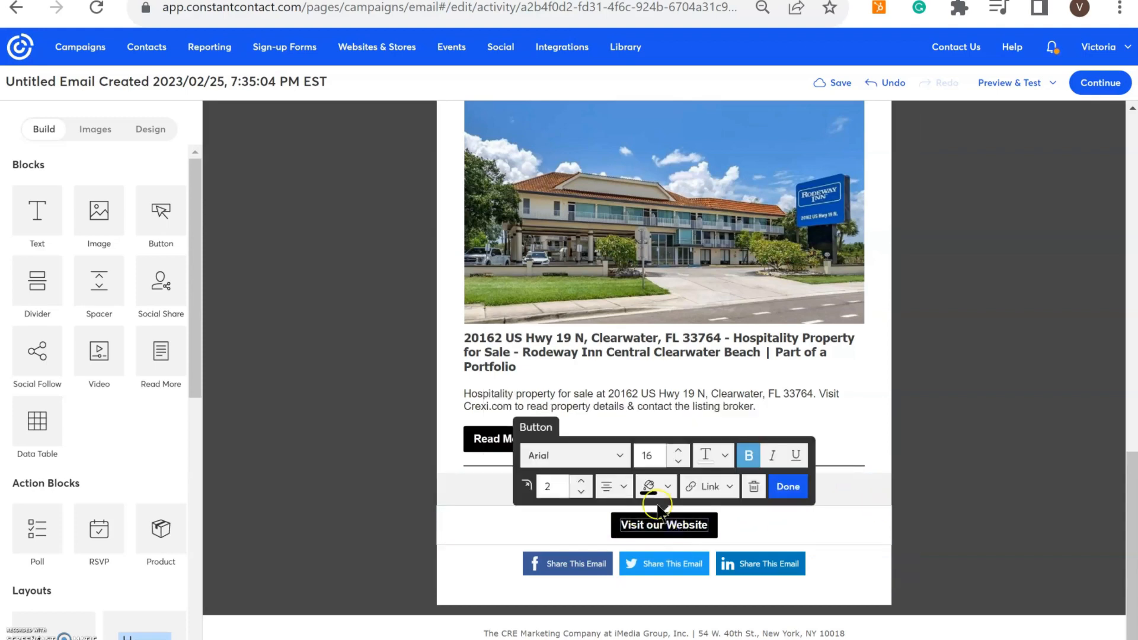
pyautogui.click(725, 486)
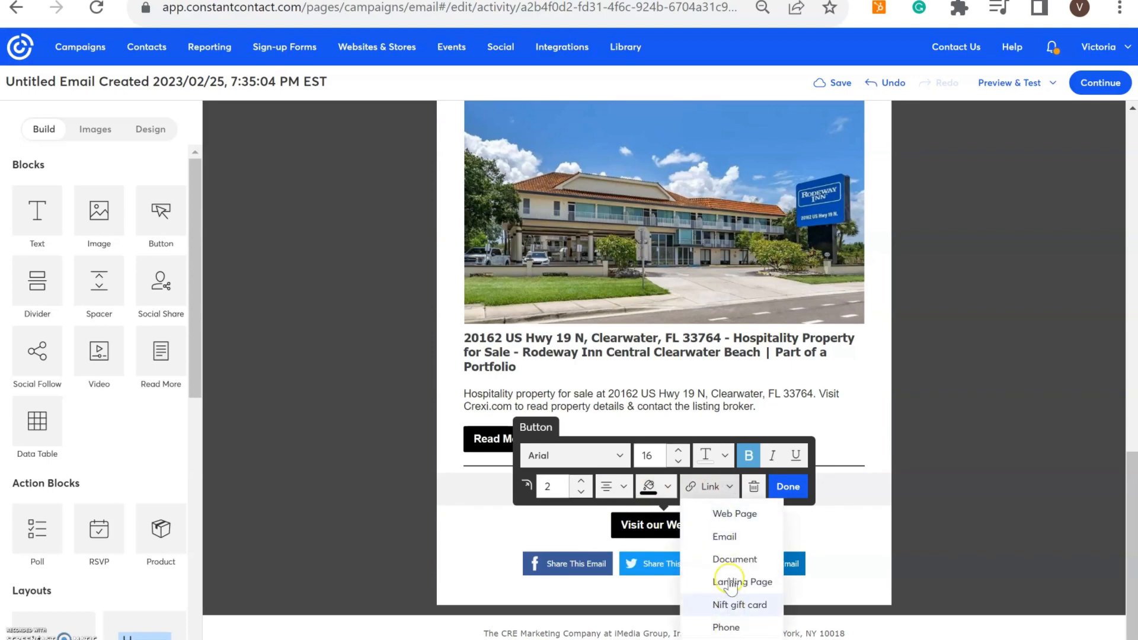
pyautogui.click(725, 606)
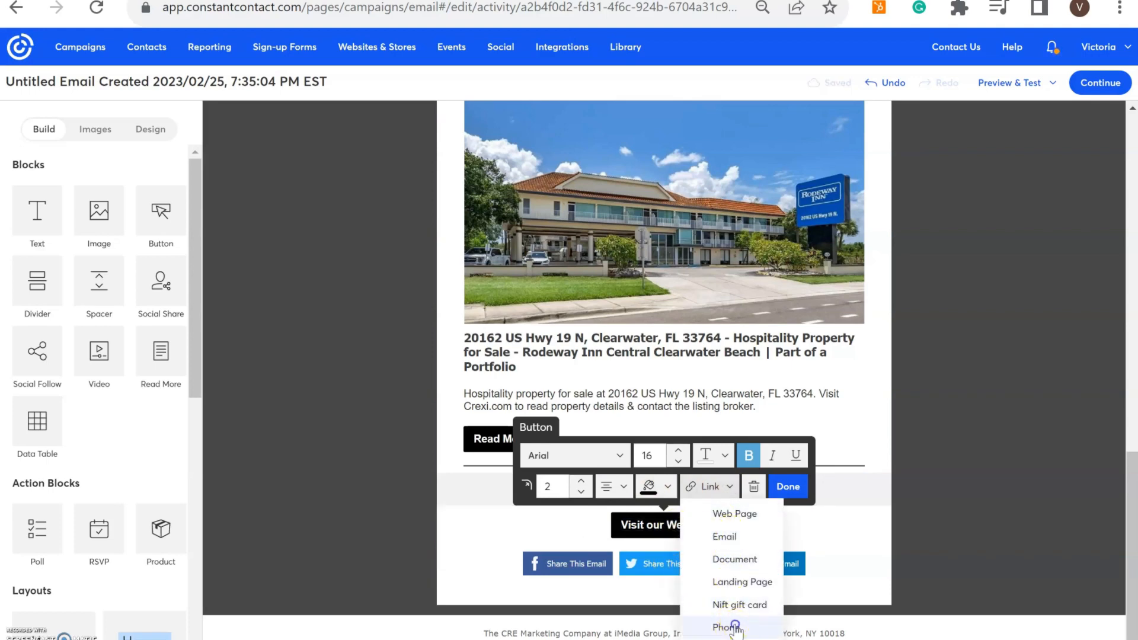
pyautogui.click(734, 627)
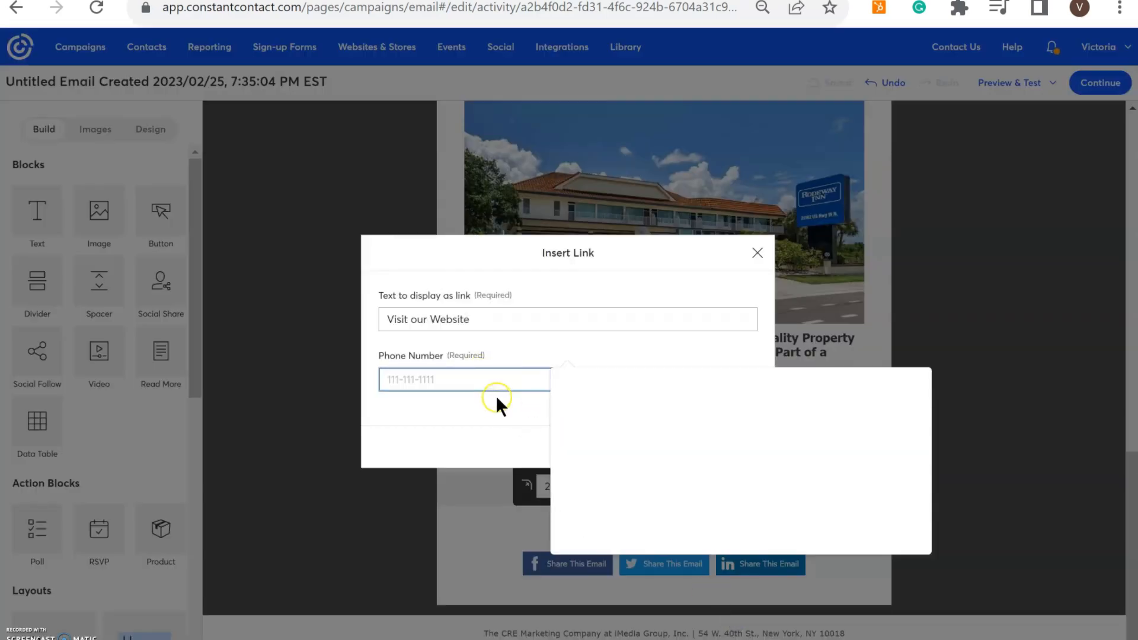
pyautogui.moveTo(471, 320); pyautogui.dragTo(339, 335)
pyautogui.write('Cal')
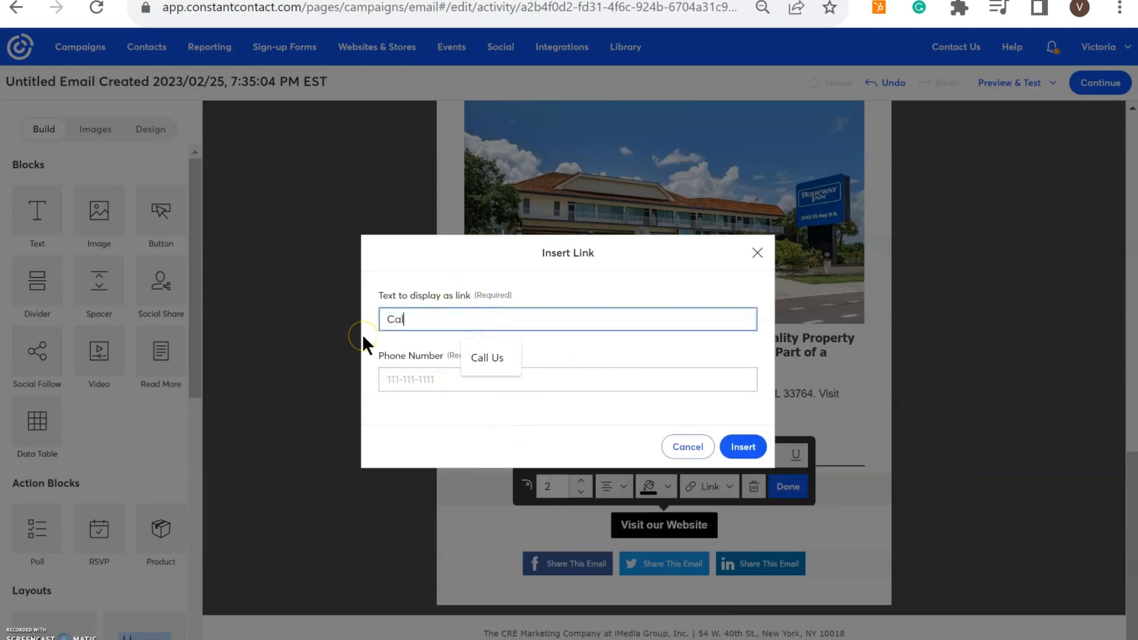
pyautogui.write('l Me Today')
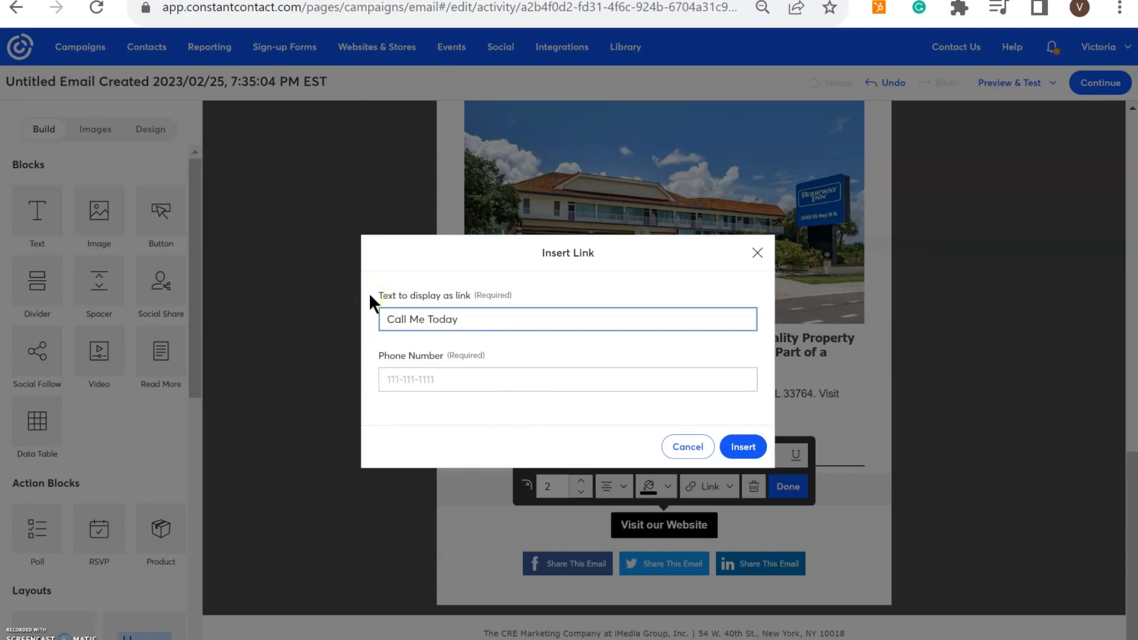
pyautogui.click(477, 378)
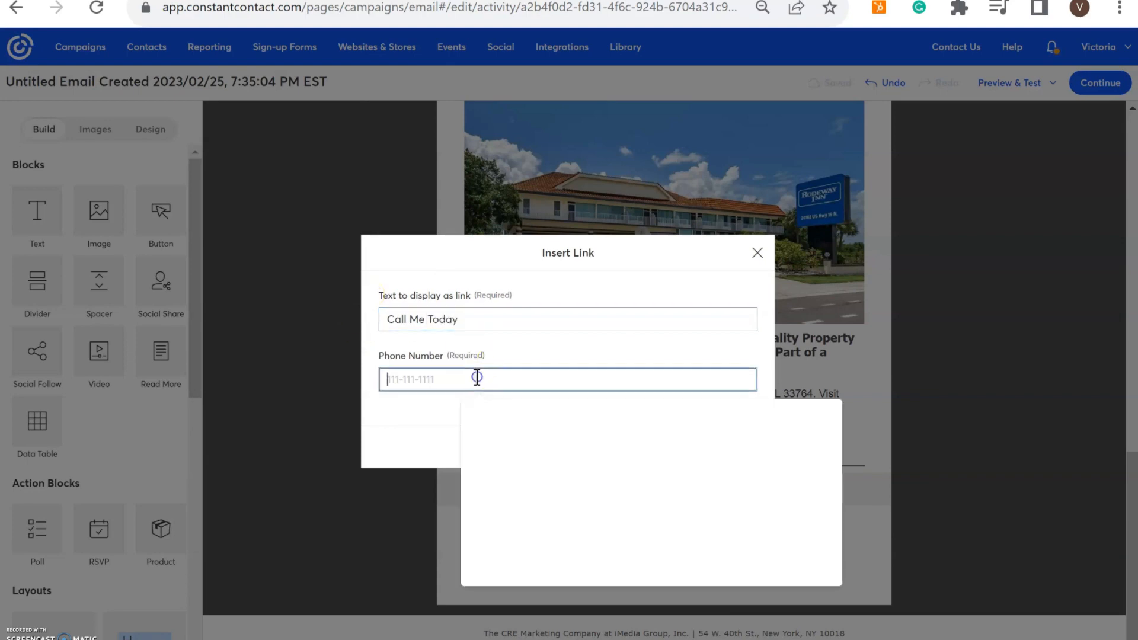
pyautogui.write('555-555-1212')
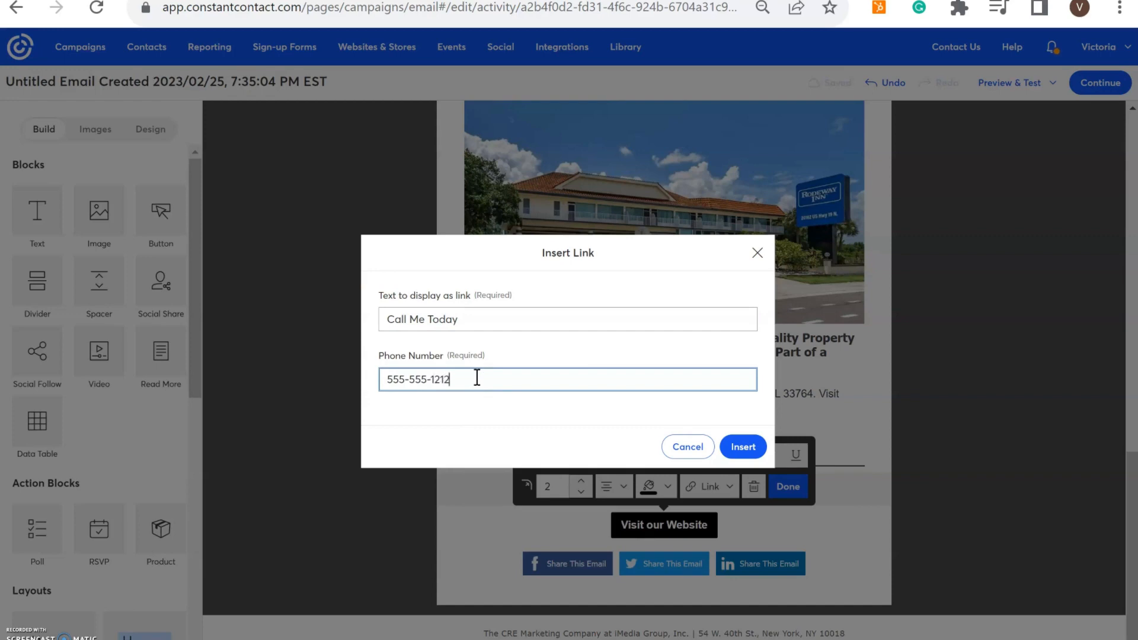
pyautogui.click(734, 447)
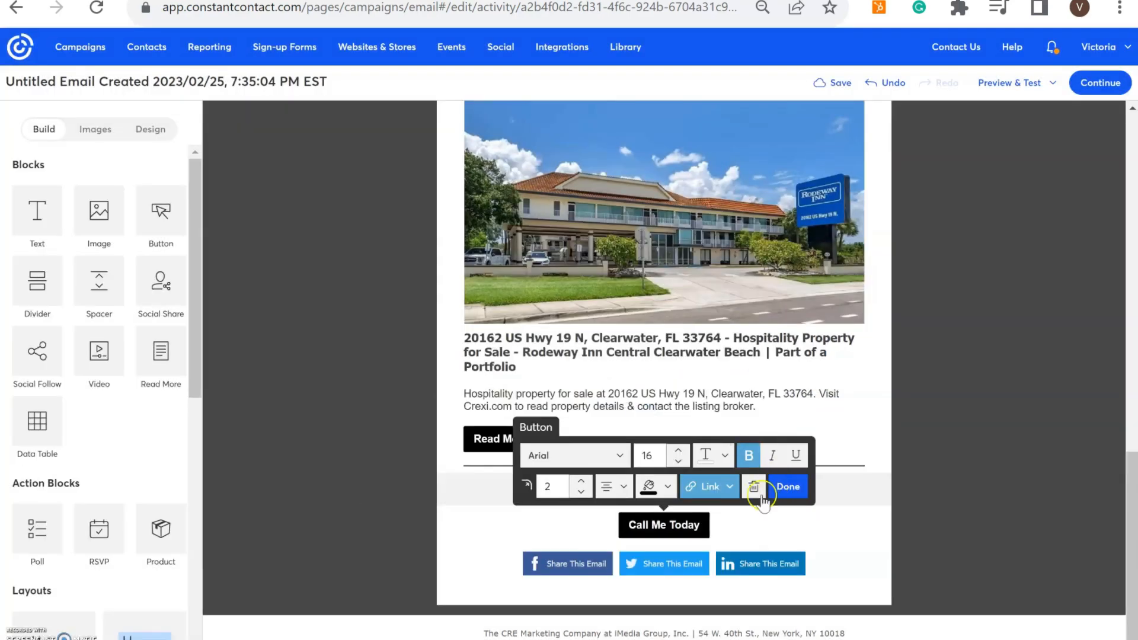
pyautogui.click(794, 498)
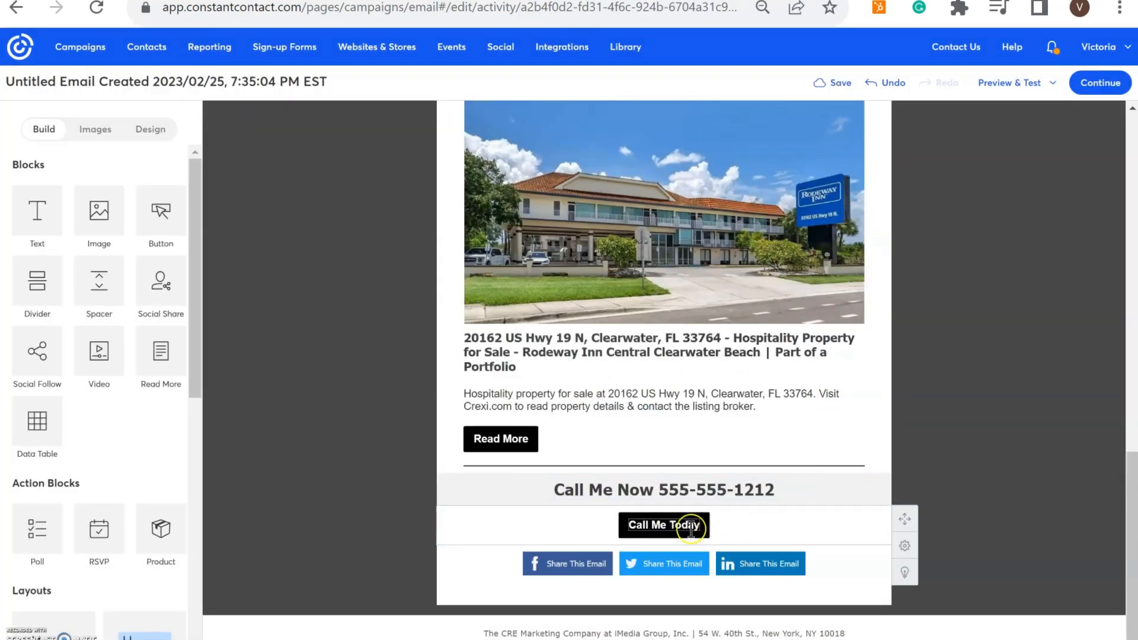
# Step: Review the full newsletter from the branded header through the articles and Just Listed section to the closing contact section
pyautogui.scroll(15, 713, 518)
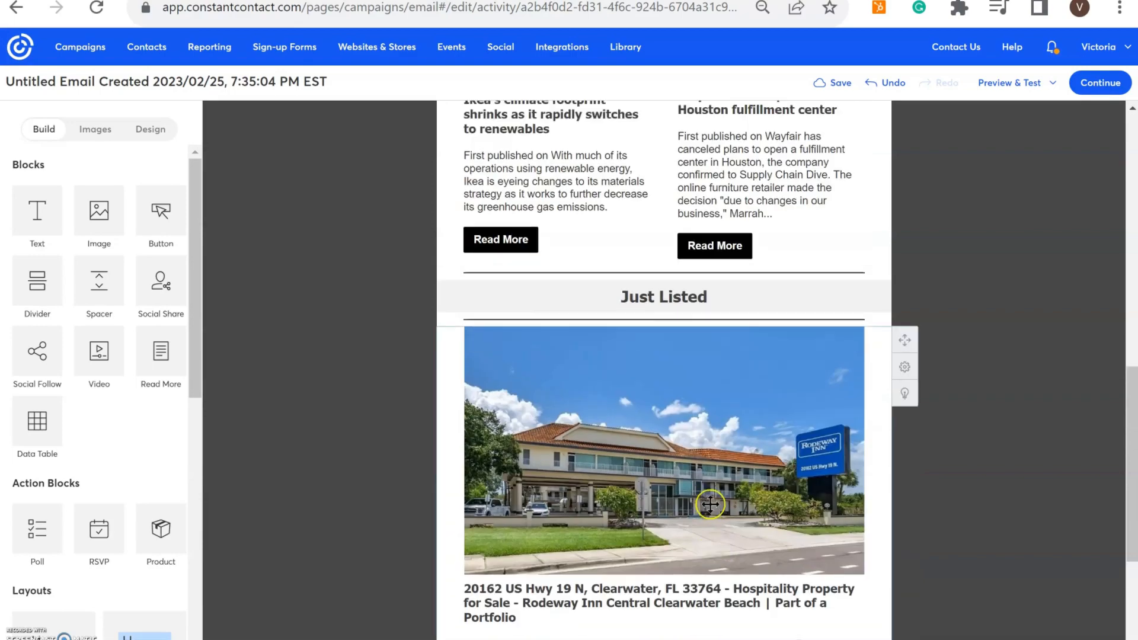
pyautogui.scroll(3, 709, 472)
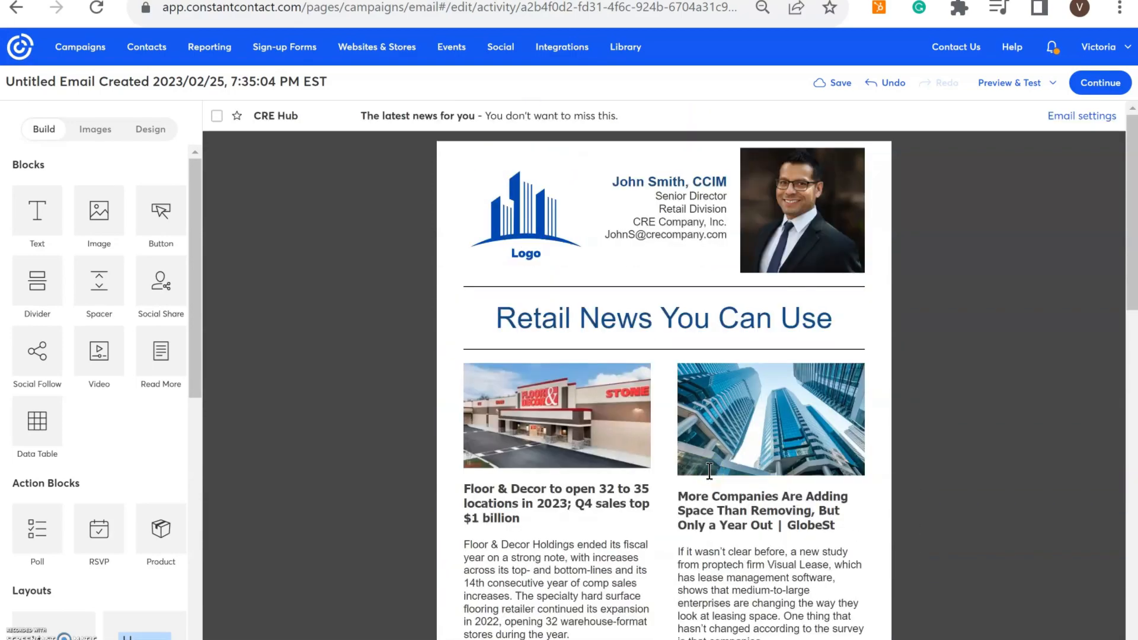
pyautogui.scroll(-15, 709, 471)
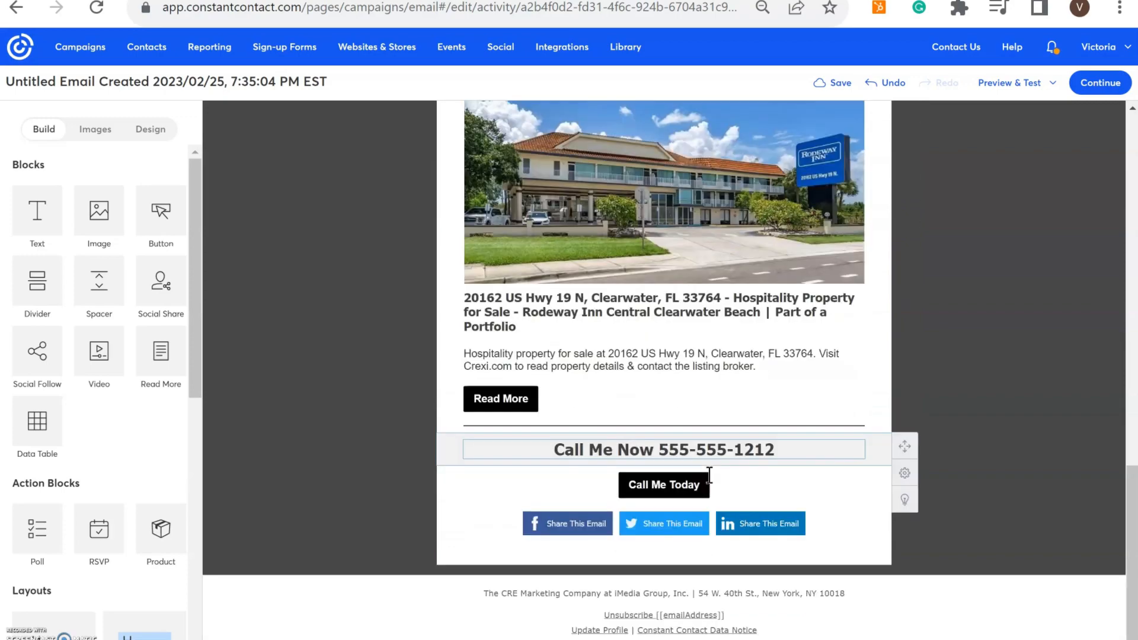
pyautogui.scroll(4, 818, 518)
pyautogui.scroll(-3, 818, 518)
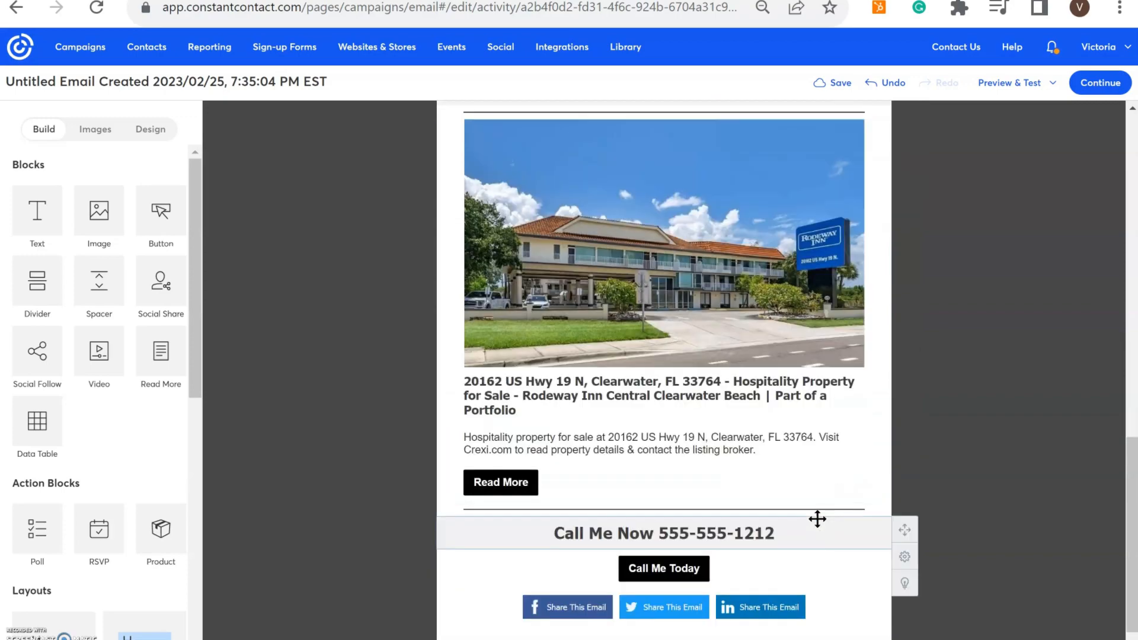
pyautogui.scroll(10, 817, 519)
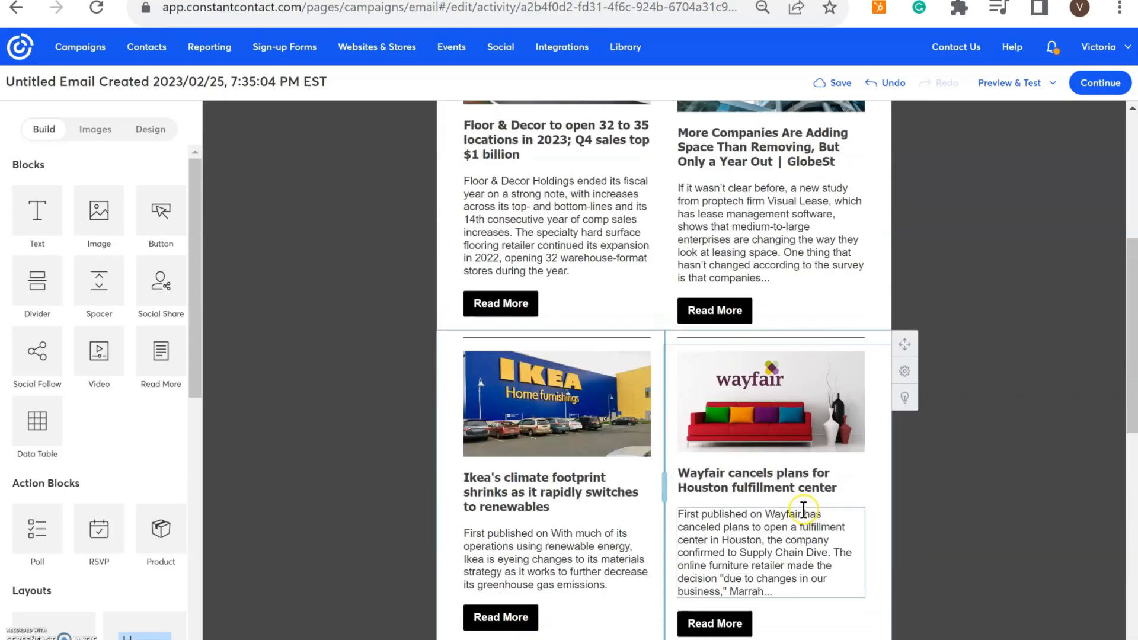
pyautogui.scroll(4, 799, 501)
pyautogui.scroll(-4, 796, 472)
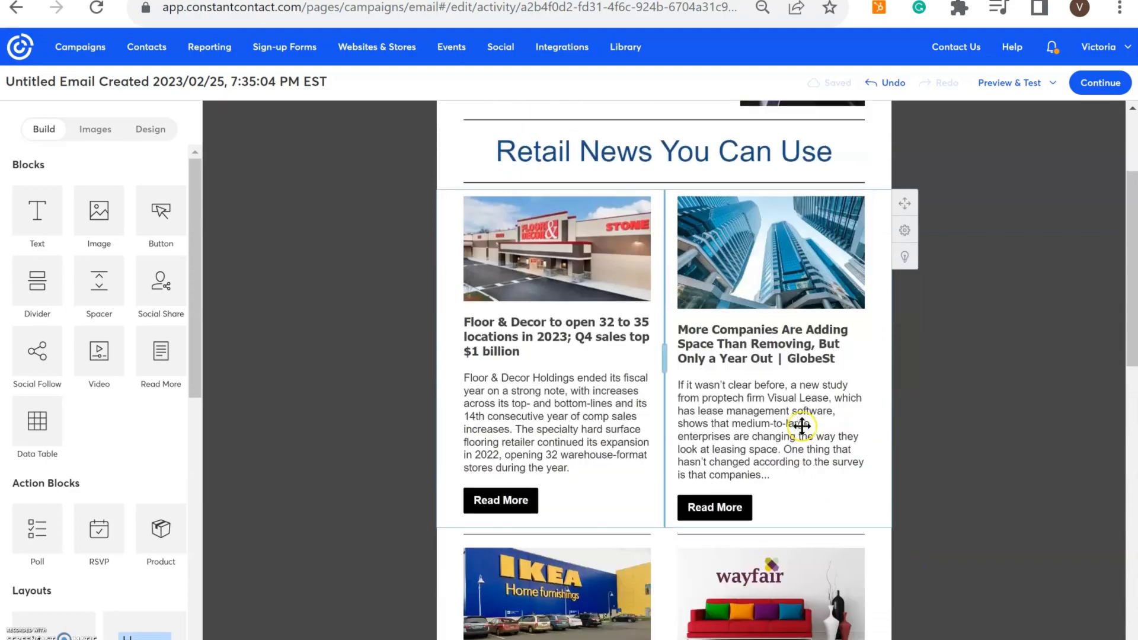
pyautogui.scroll(-9, 807, 426)
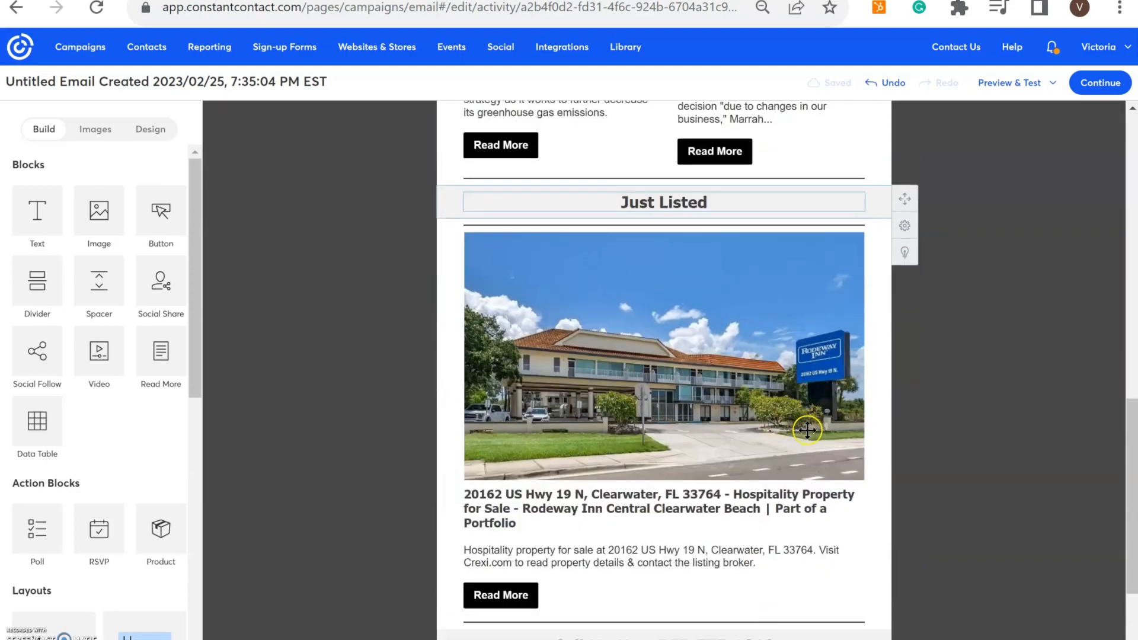
pyautogui.scroll(8, 809, 439)
pyautogui.scroll(10, 811, 441)
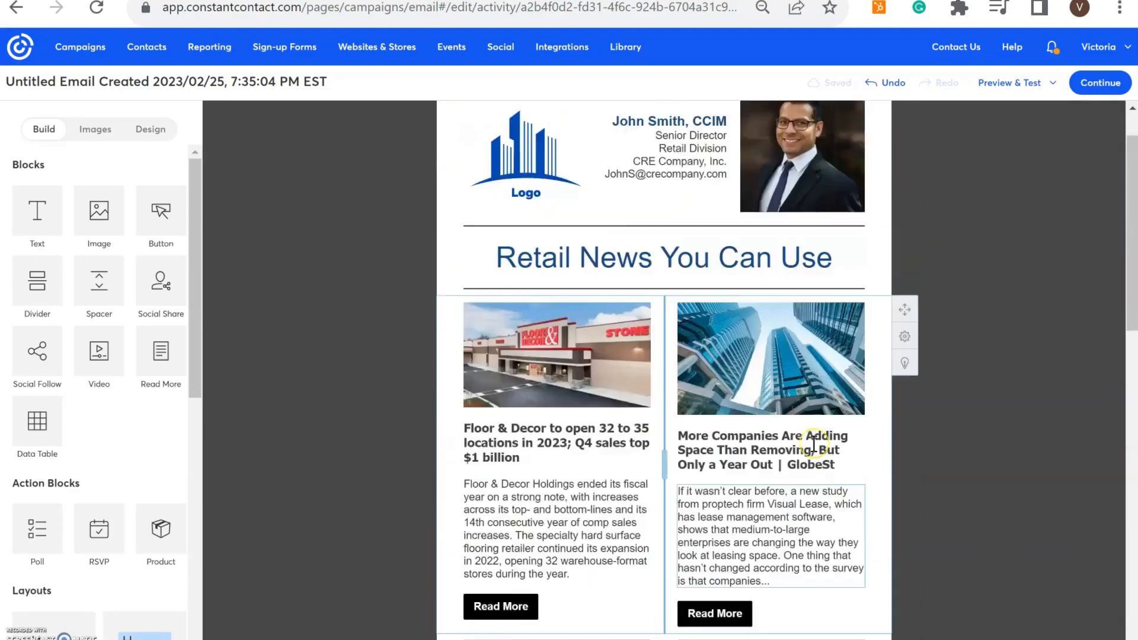
# Step: Open the newsletter's desktop preview and look through the header and article sections
pyautogui.click(1030, 82)
pyautogui.click(1014, 114)
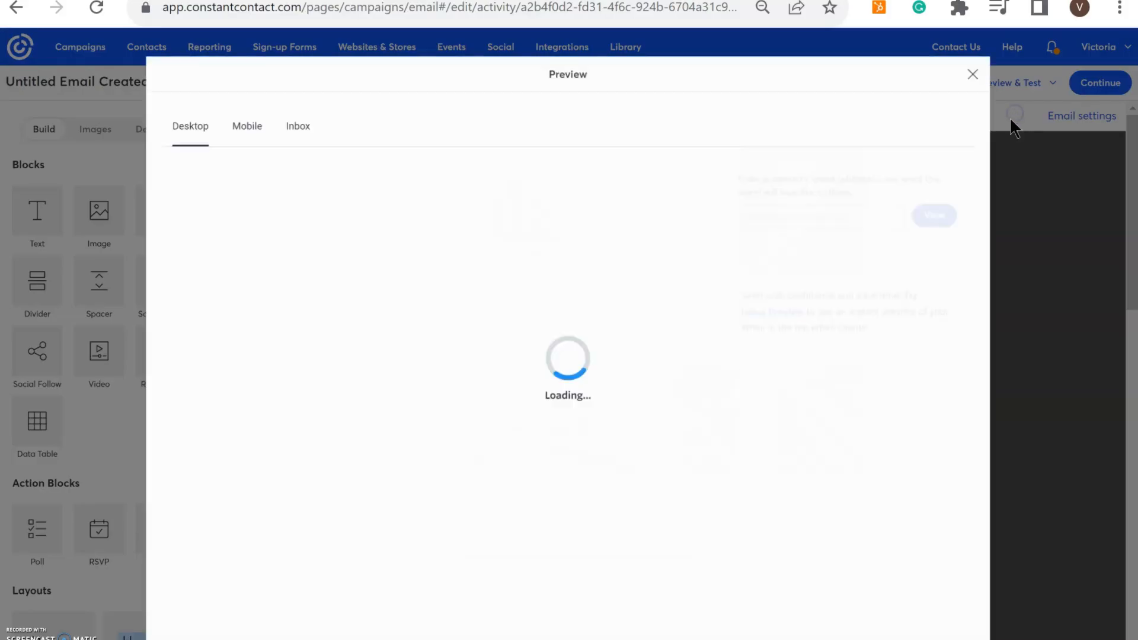
pyautogui.click(978, 71)
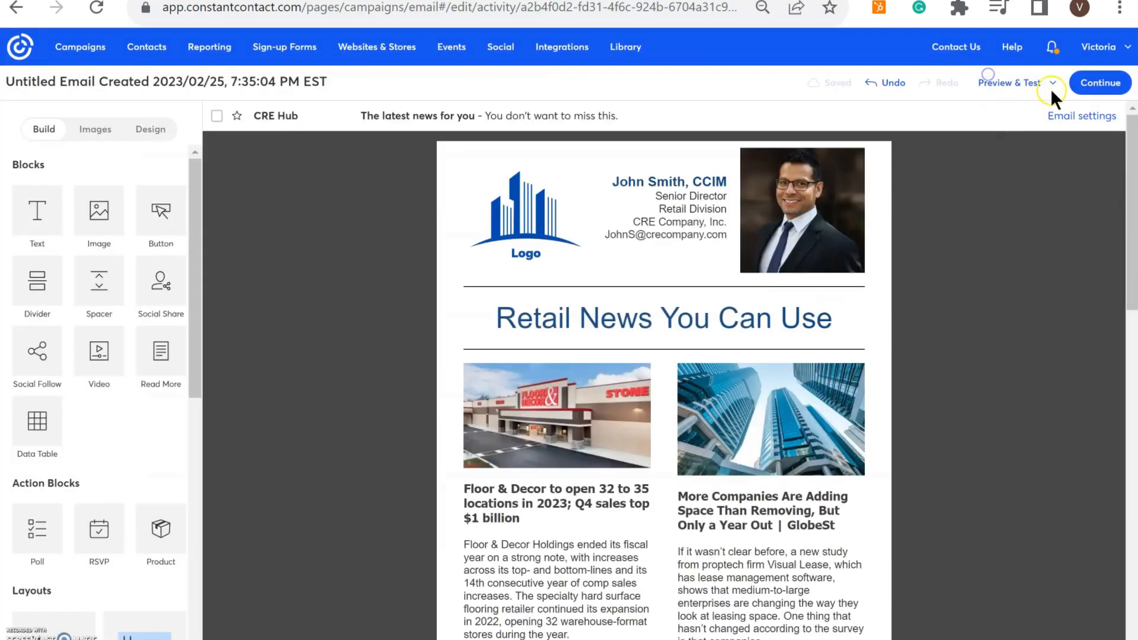
pyautogui.click(1033, 88)
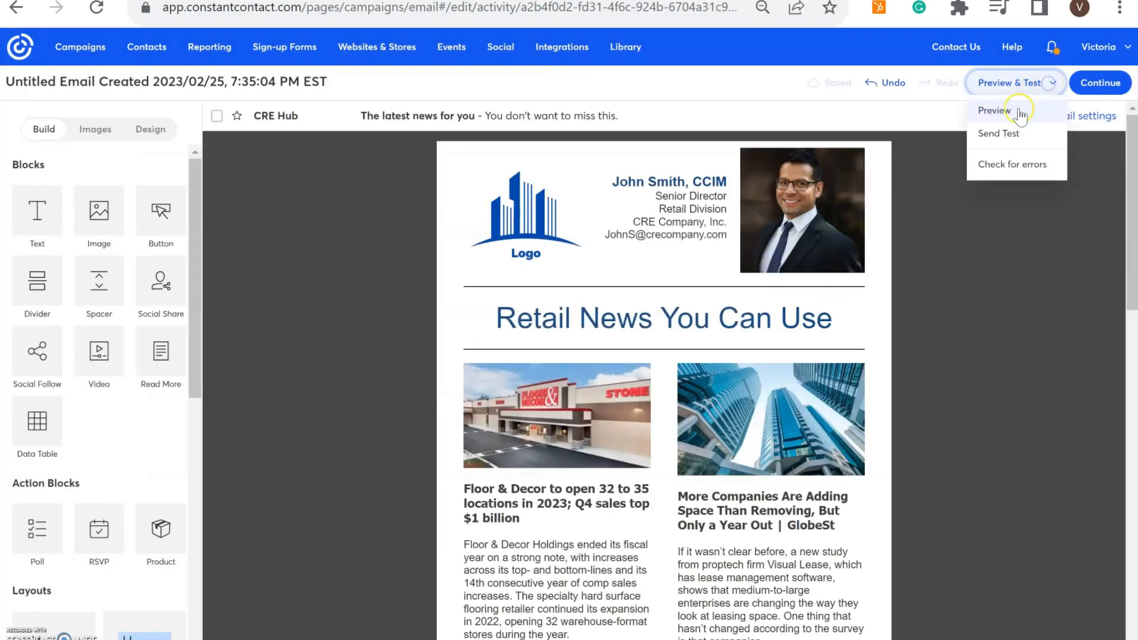
pyautogui.click(1014, 111)
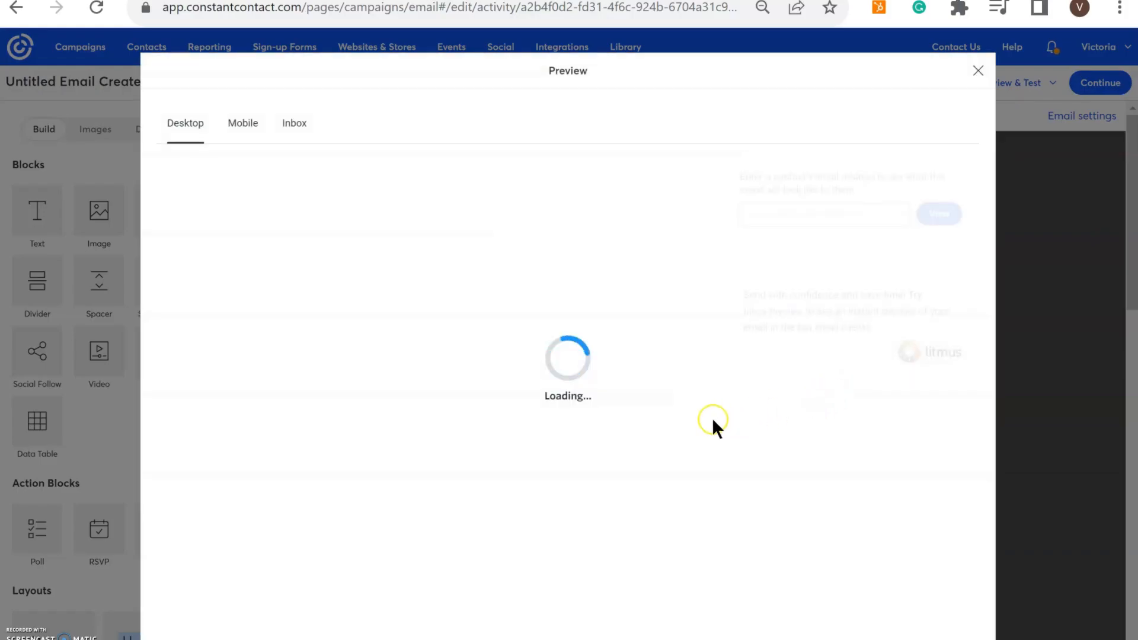
pyautogui.scroll(-15, 427, 343)
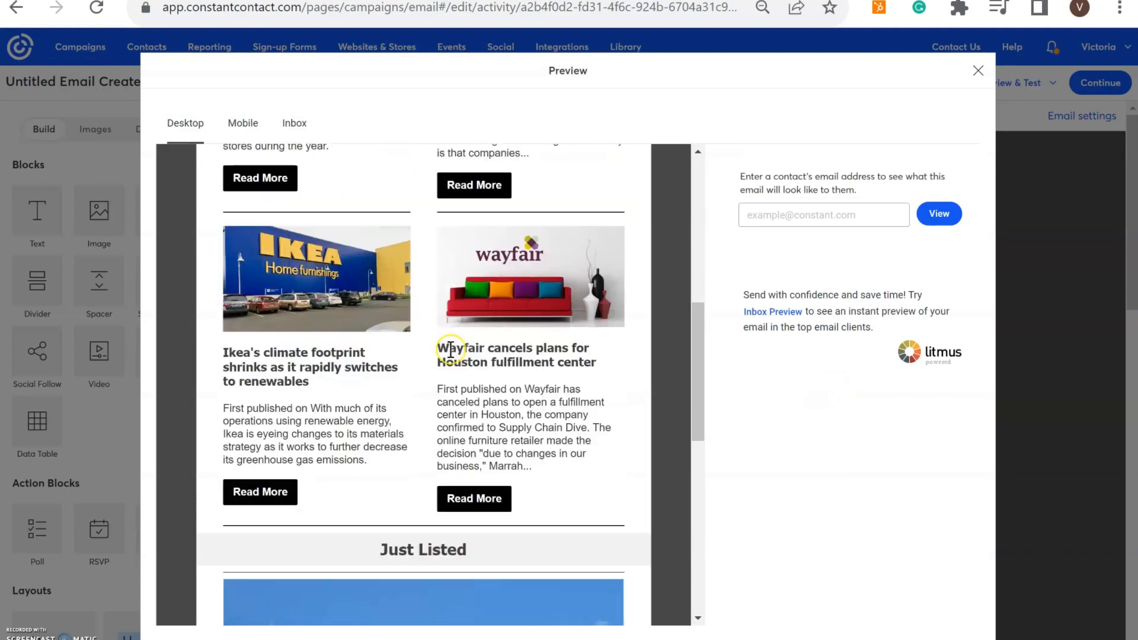
pyautogui.scroll(15, 445, 373)
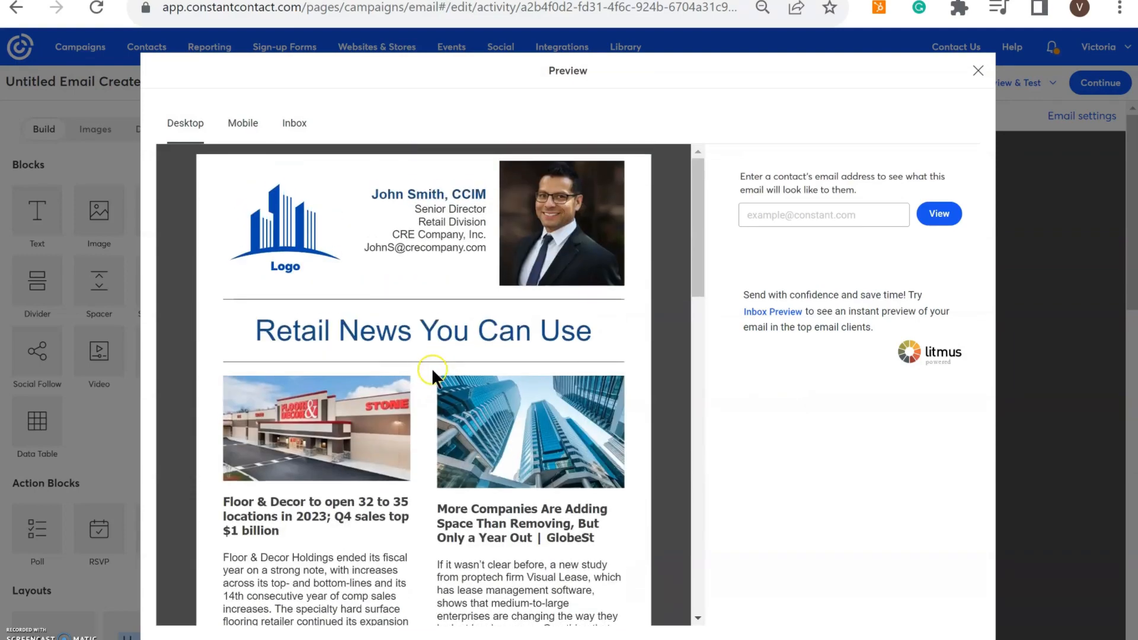
# Step: Test the preview's Read More links for the Floor & Decor, GlobeSt and Ikea articles, returning to the preview after each
pyautogui.scroll(-6, 427, 379)
pyautogui.click(256, 355)
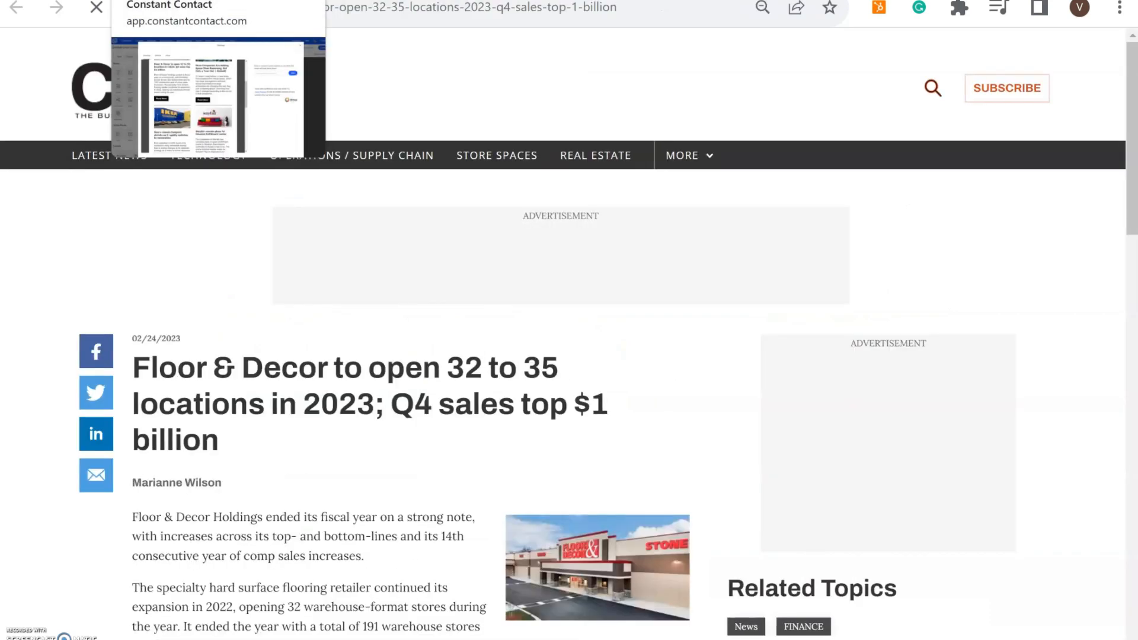
pyautogui.click(189, 0)
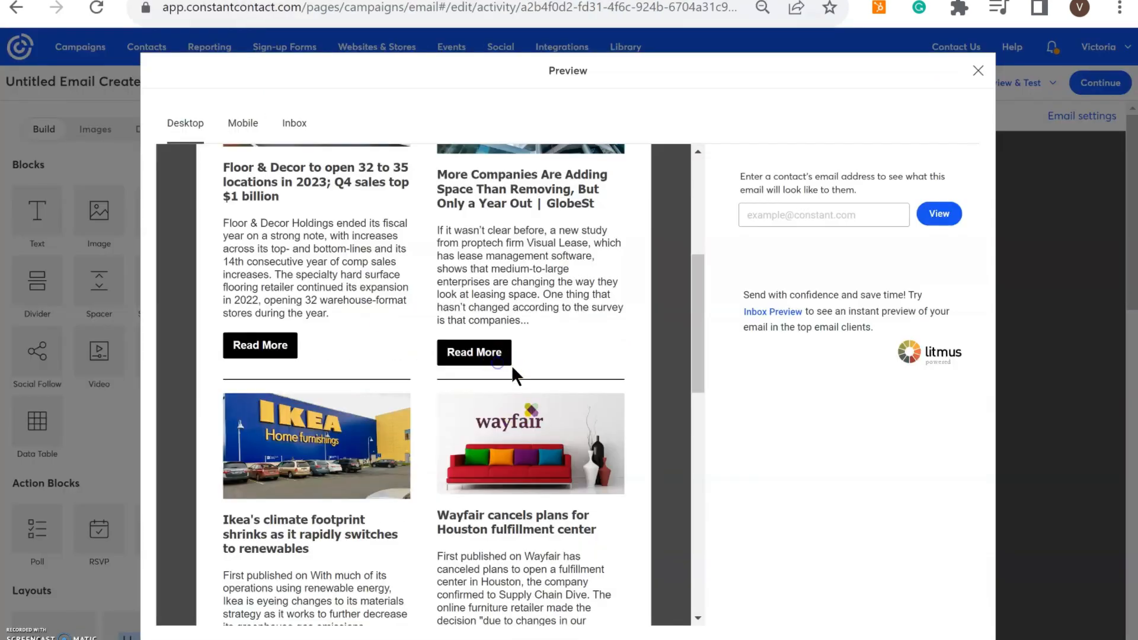
pyautogui.click(483, 356)
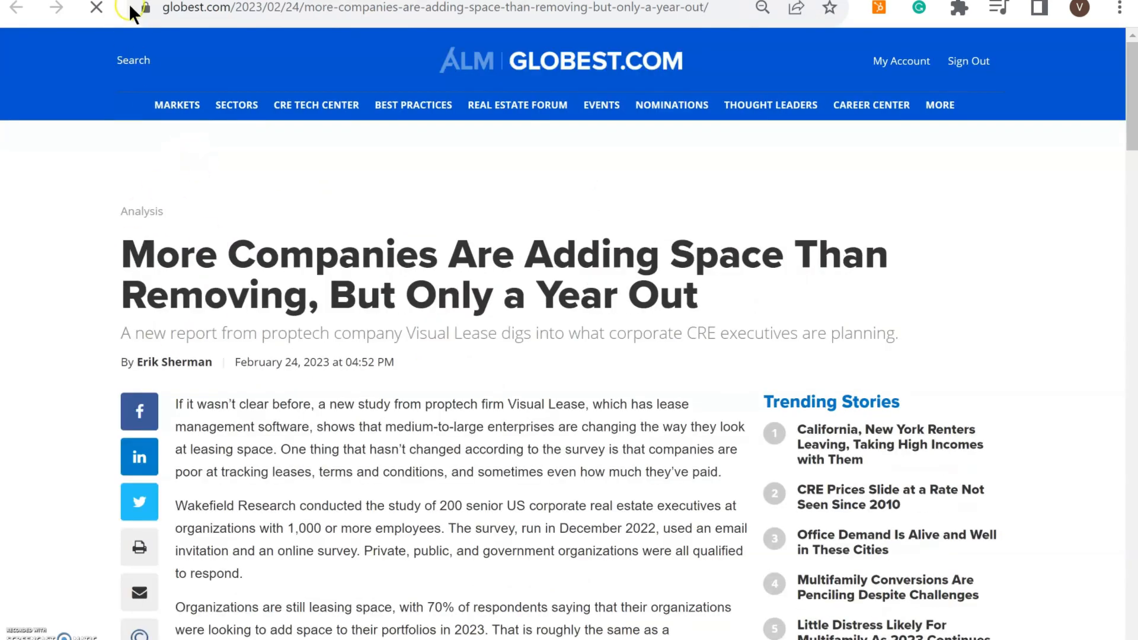
pyautogui.click(141, 0)
pyautogui.scroll(-6, 463, 384)
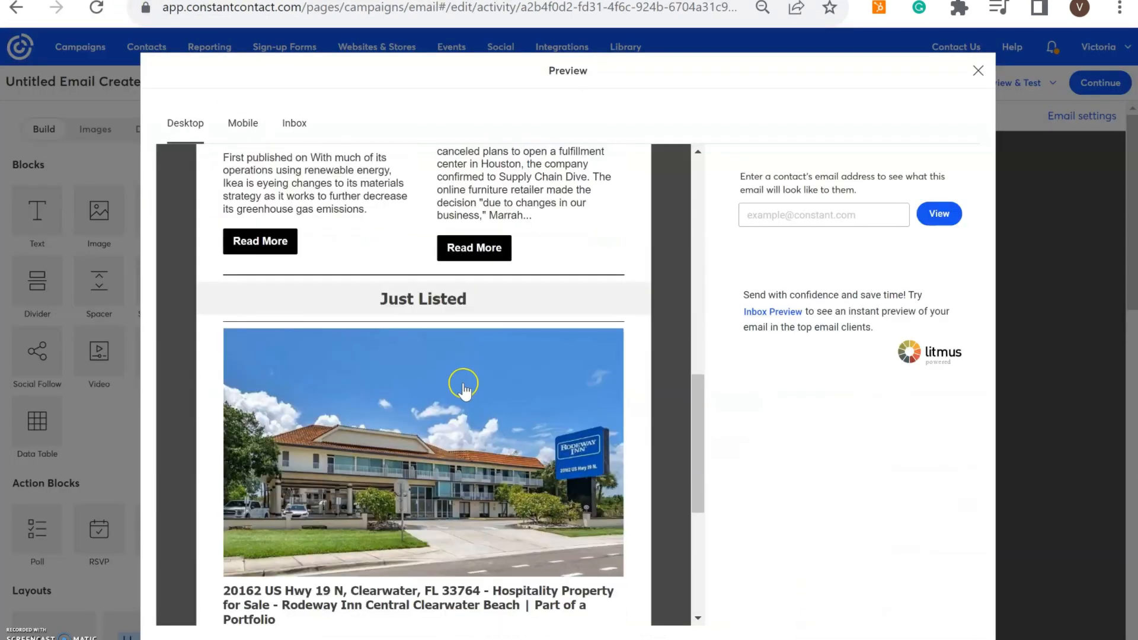
pyautogui.scroll(3, 423, 411)
pyautogui.click(261, 409)
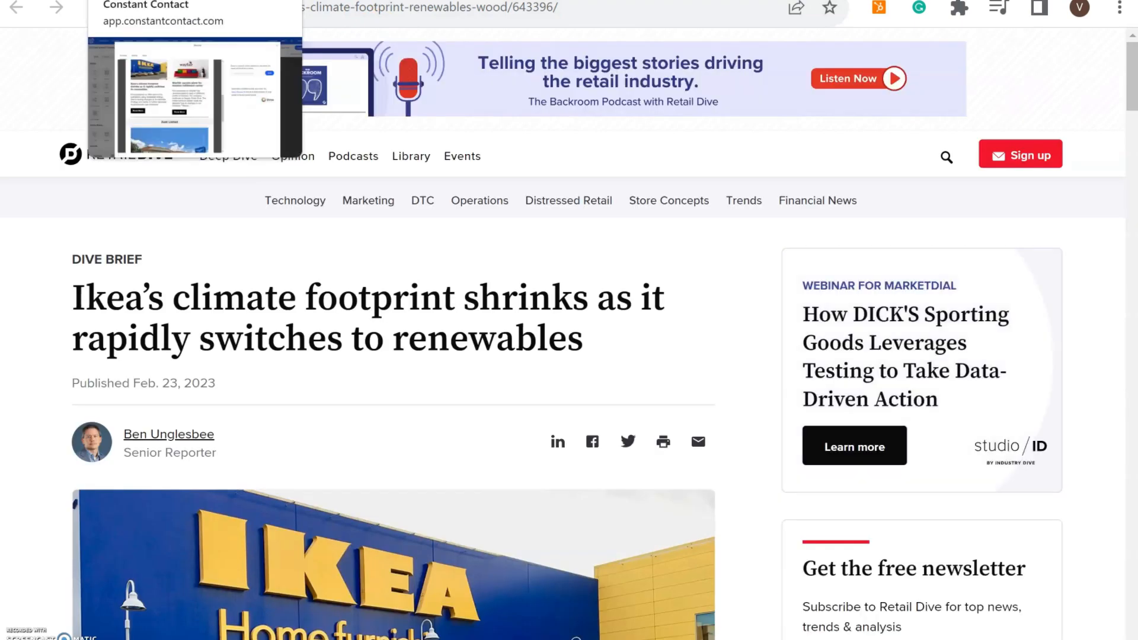
pyautogui.click(160, 1)
# Step: Examine the Just Listed section in the preview and test the property's Read More link, then return to the preview
pyautogui.scroll(-9, 555, 373)
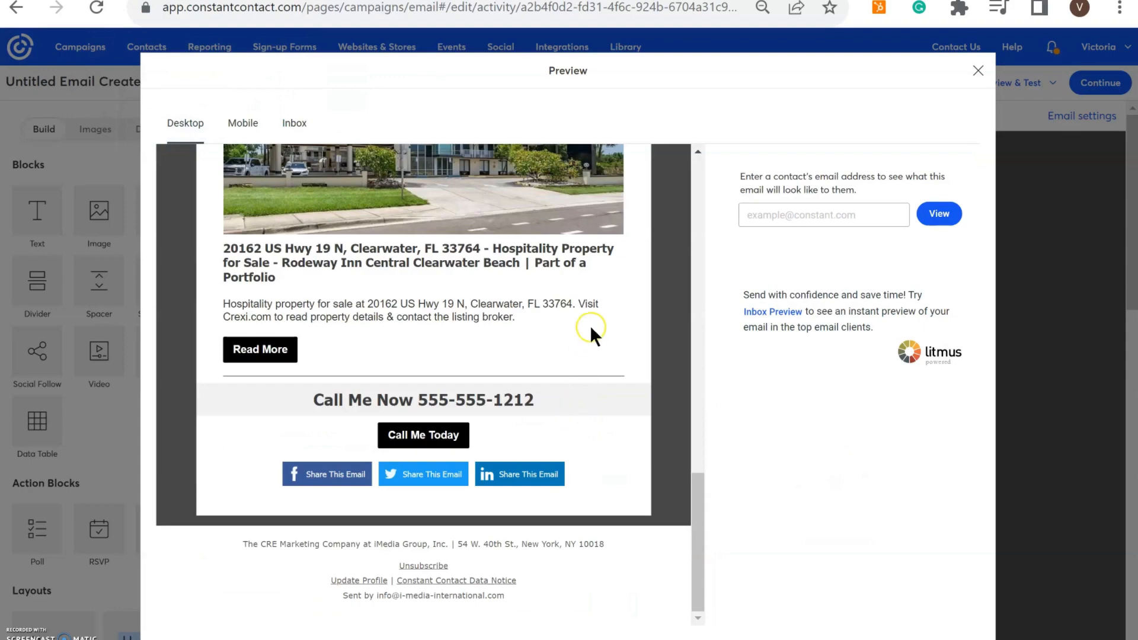
pyautogui.scroll(4, 563, 384)
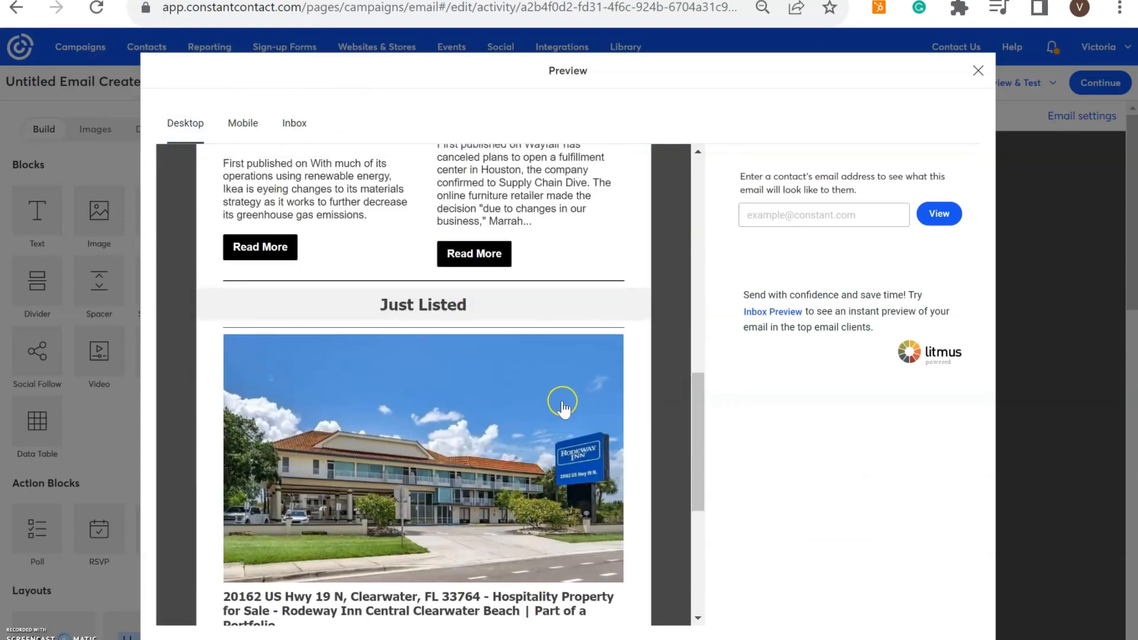
pyautogui.scroll(-4, 562, 408)
pyautogui.scroll(4, 561, 407)
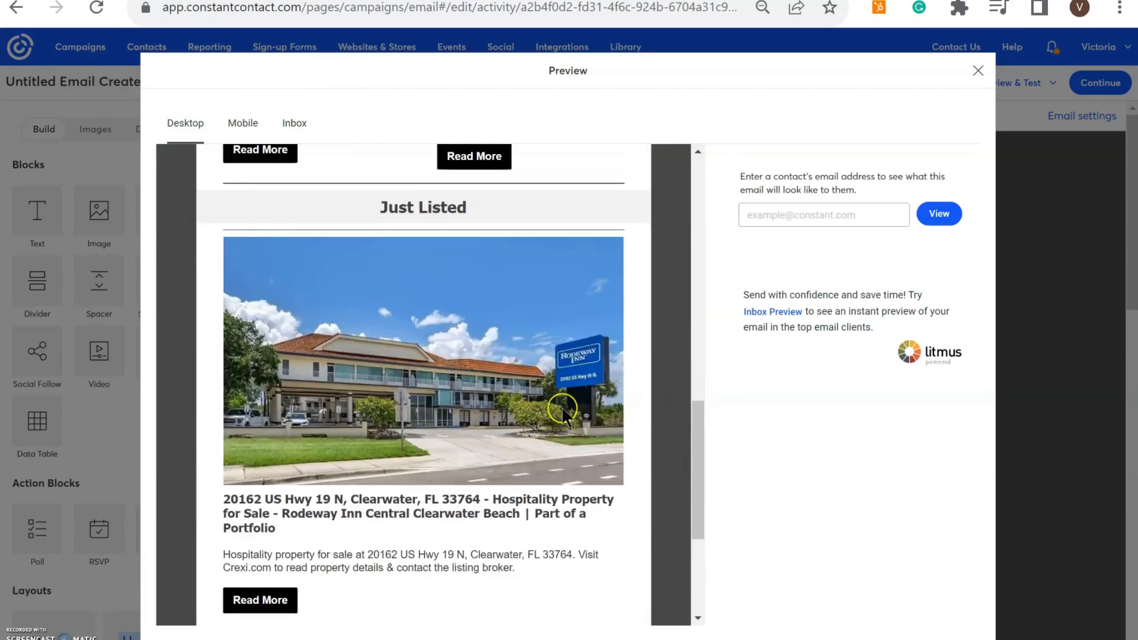
pyautogui.scroll(2, 560, 420)
pyautogui.scroll(-2, 558, 419)
pyautogui.click(274, 600)
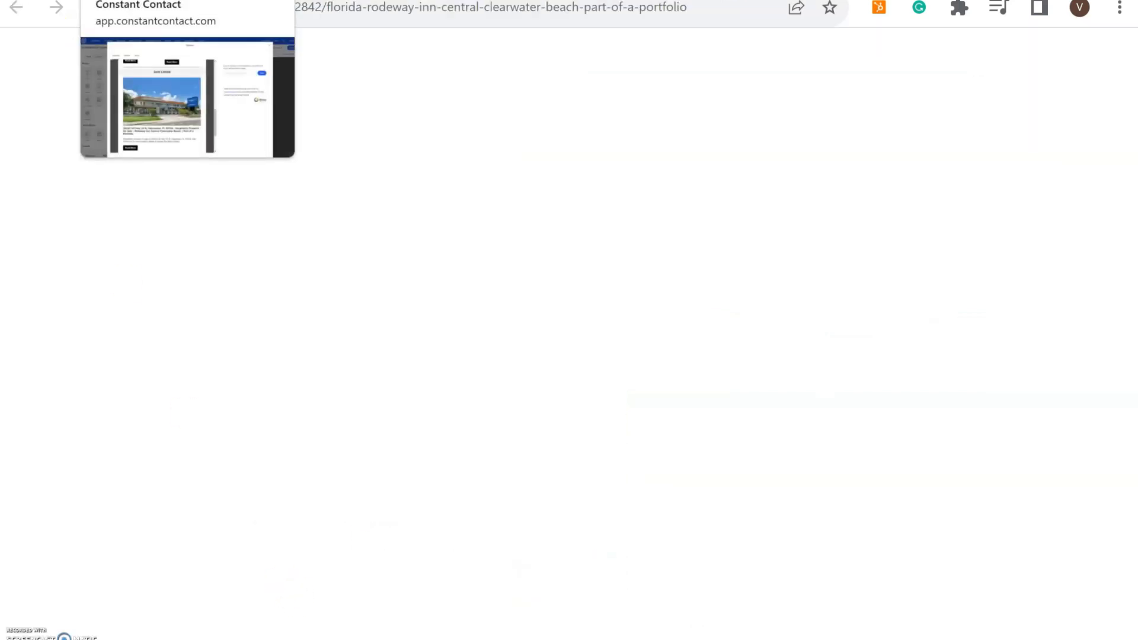
pyautogui.click(136, 0)
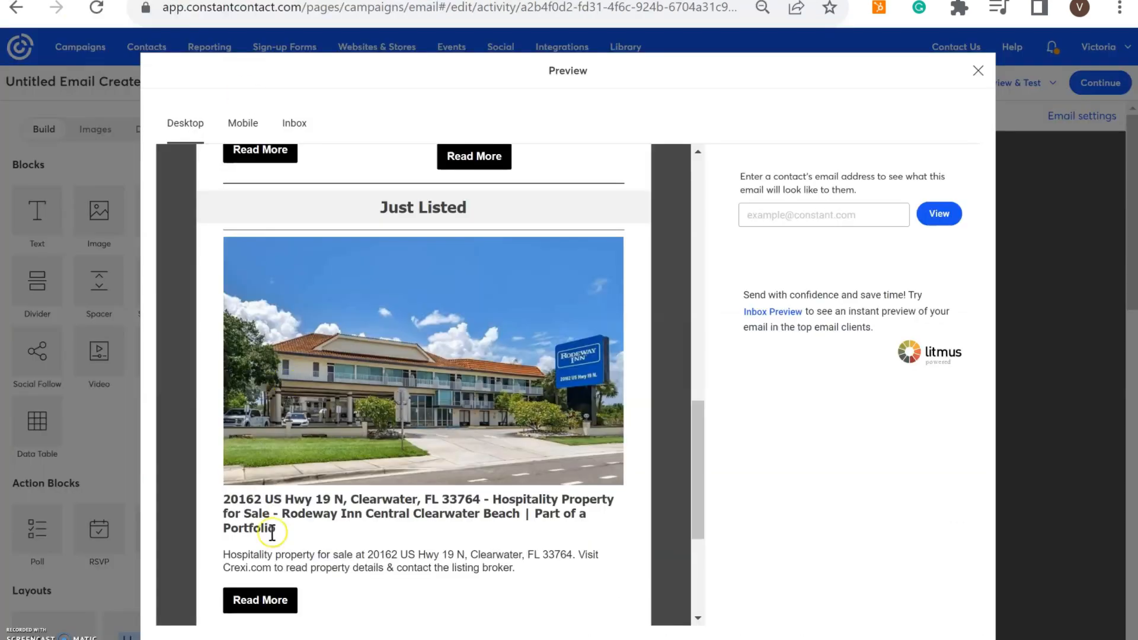
# Step: Test the Call Me Today button in the closing section and close the preview
pyautogui.scroll(-4, 296, 598)
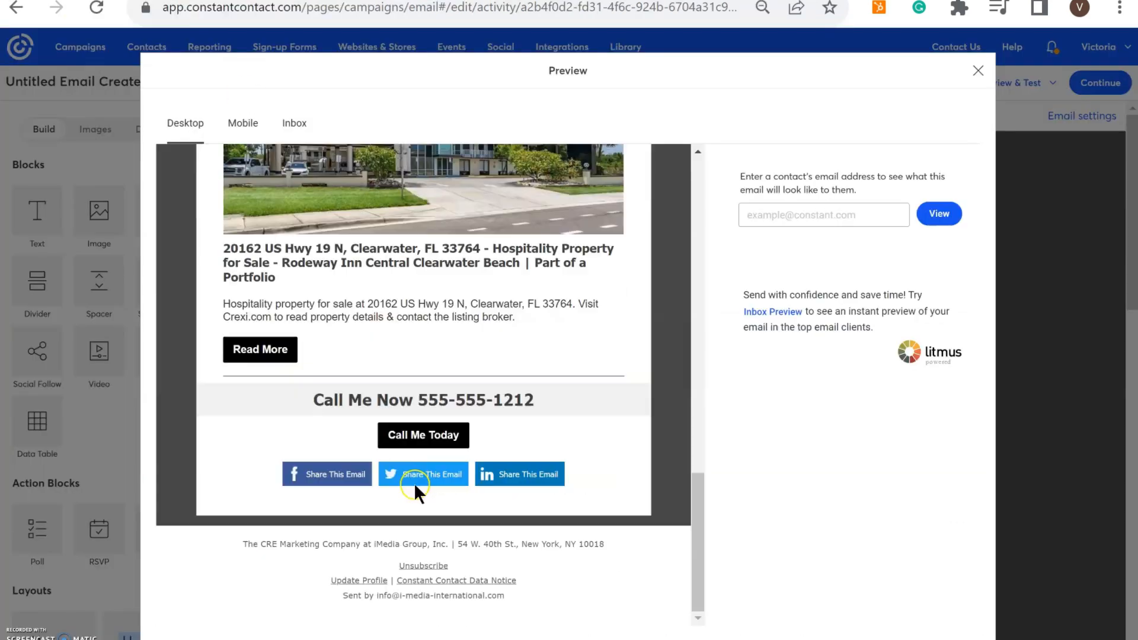
pyautogui.click(438, 447)
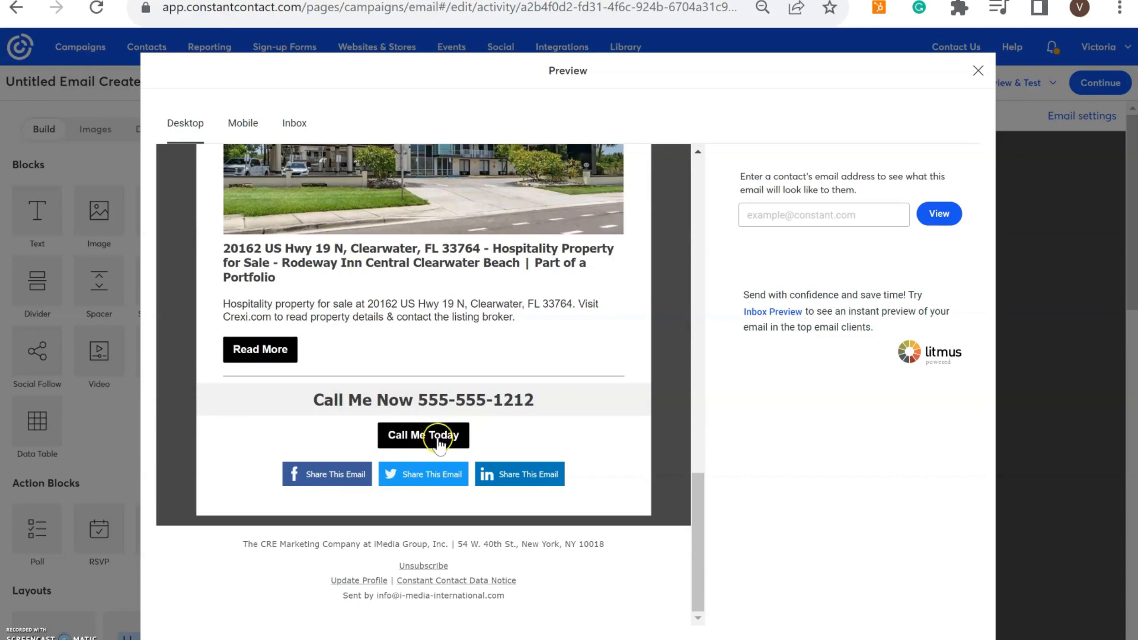
pyautogui.scroll(15, 675, 370)
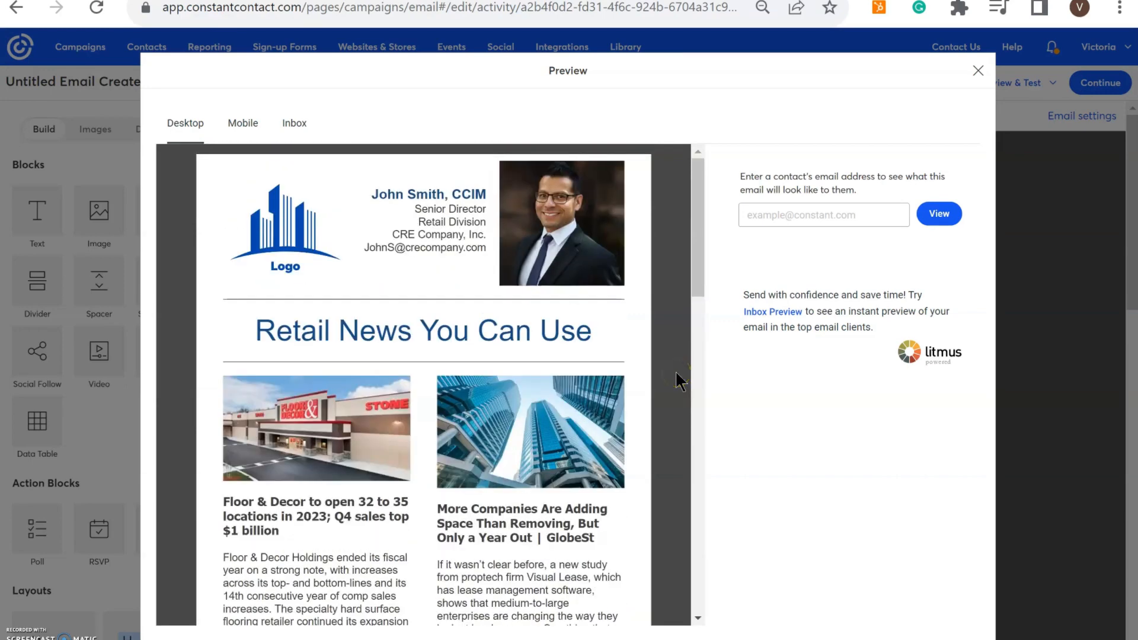
pyautogui.click(976, 73)
# Step: Run the error check on the email, review its subject line, preheader, sender and link results, and close it
pyautogui.click(1028, 83)
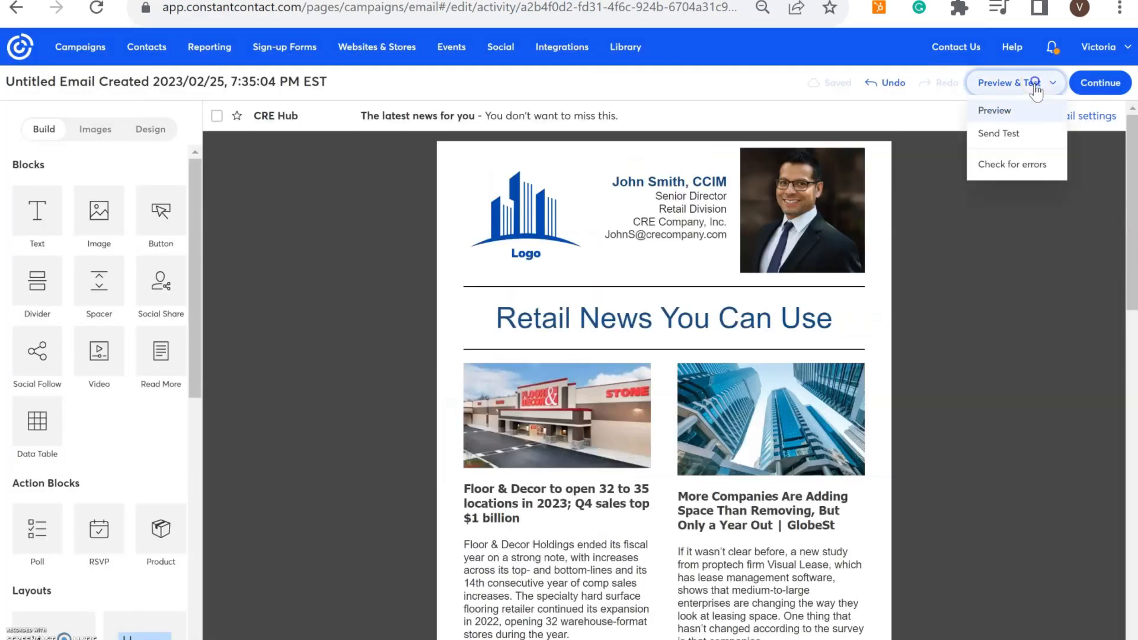
pyautogui.click(1015, 134)
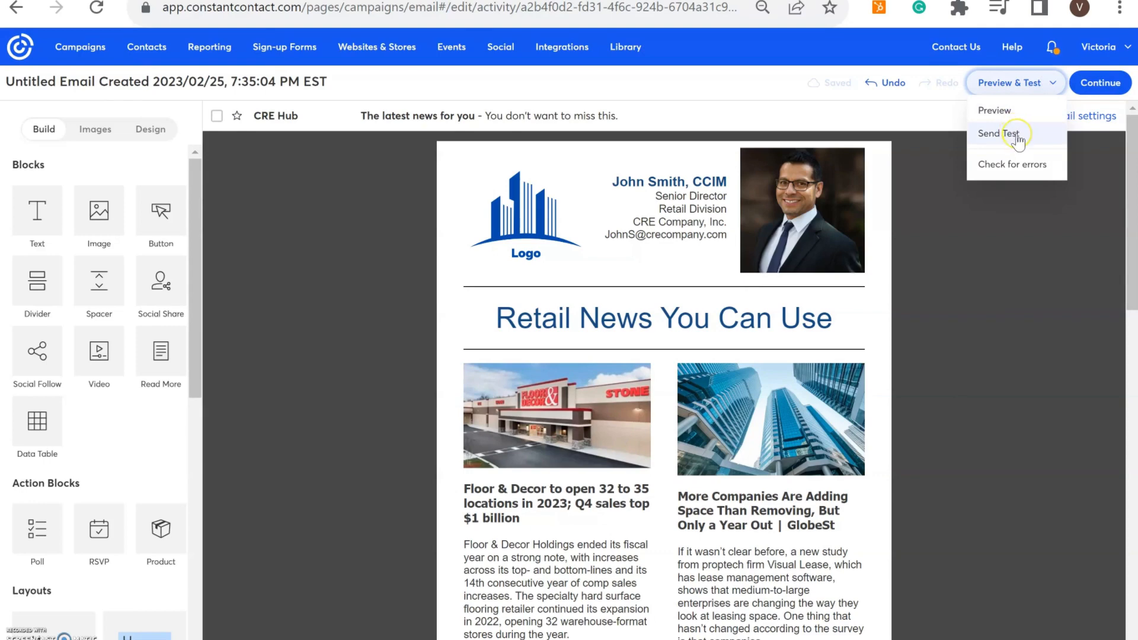
pyautogui.click(1020, 173)
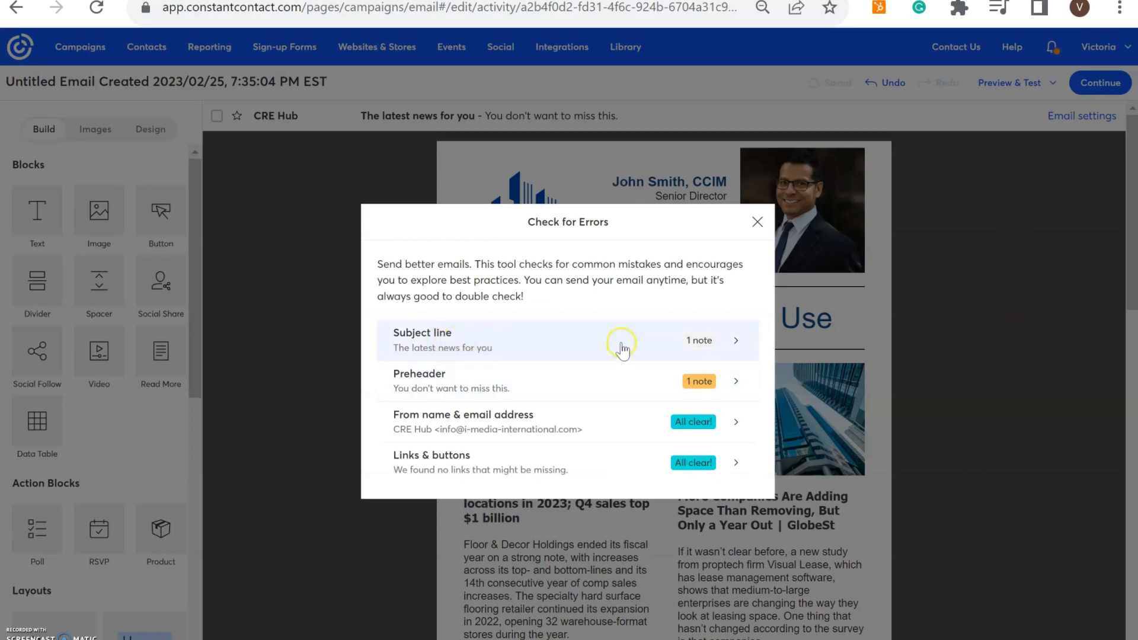
pyautogui.click(757, 223)
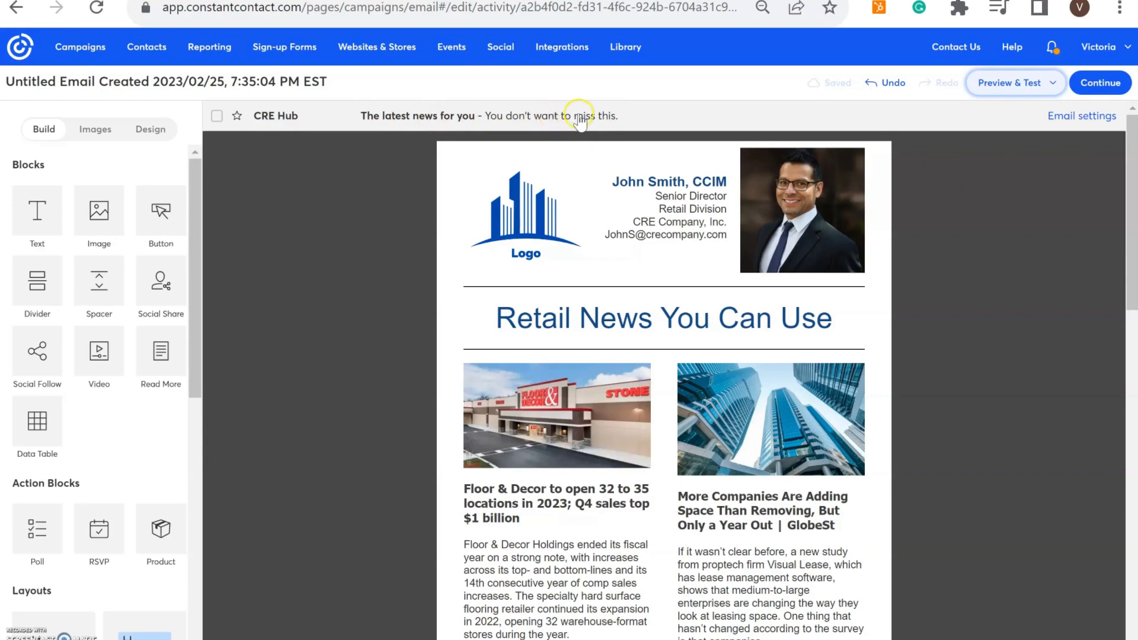
pyautogui.scroll(-5, 1061, 278)
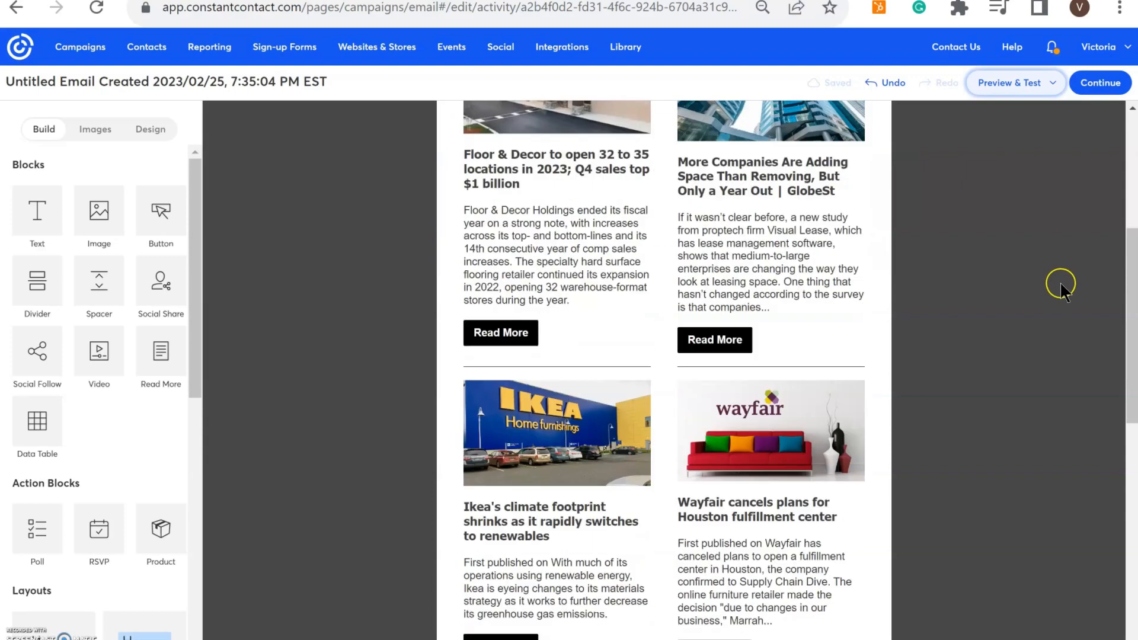
pyautogui.scroll(-10, 1062, 317)
pyautogui.scroll(8, 1059, 336)
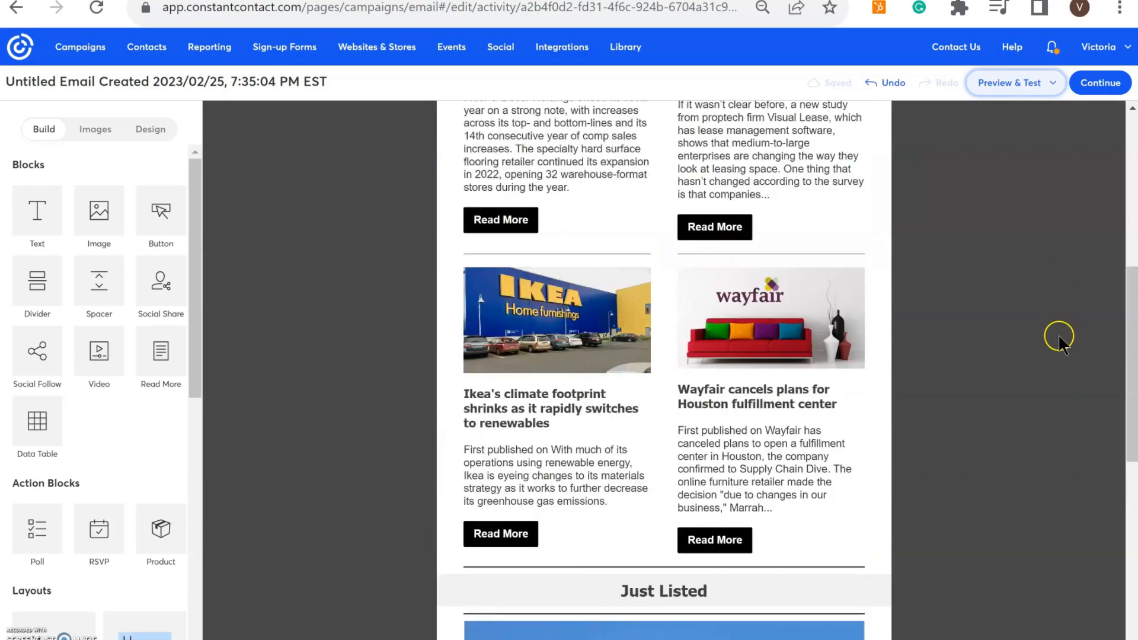
pyautogui.scroll(8, 1059, 336)
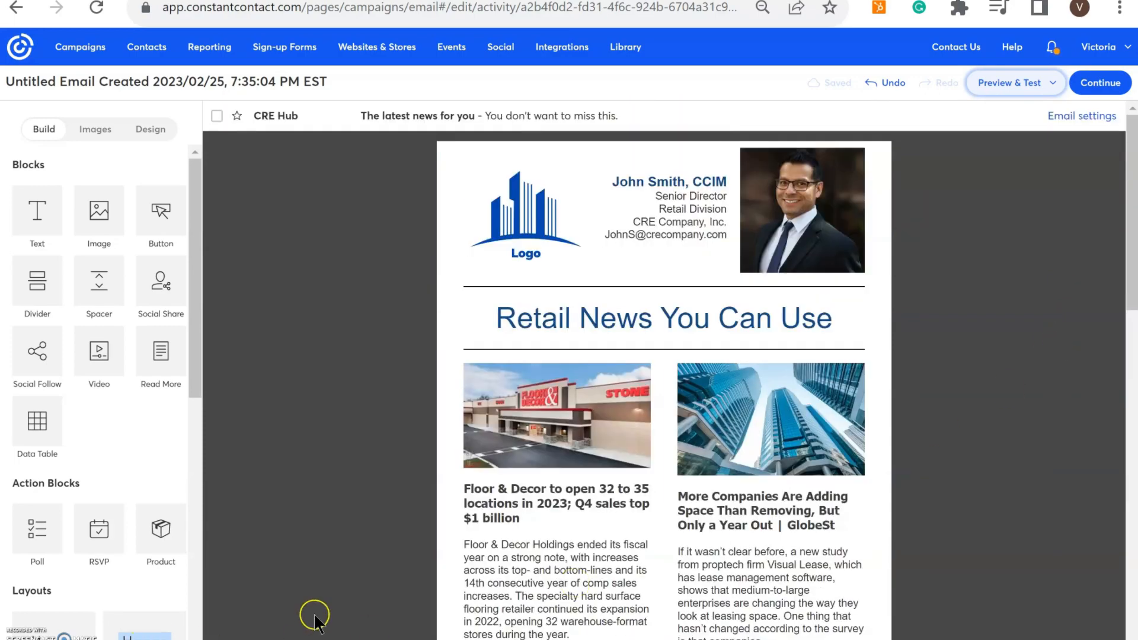